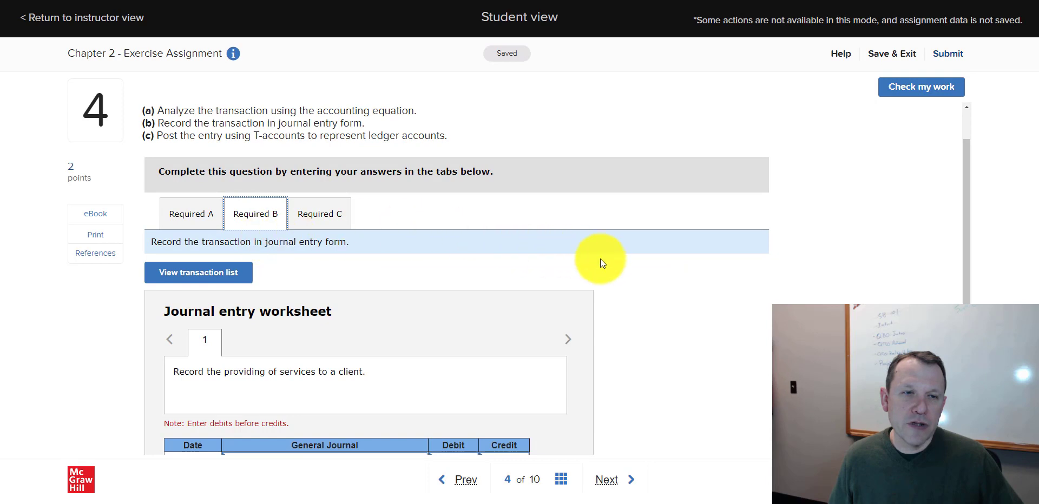
Step: Examine question 4's transaction description and the Required B journal entry worksheet for the May 15 entry
scroll(723, 277, down, 4)
scroll(723, 277, up, 1)
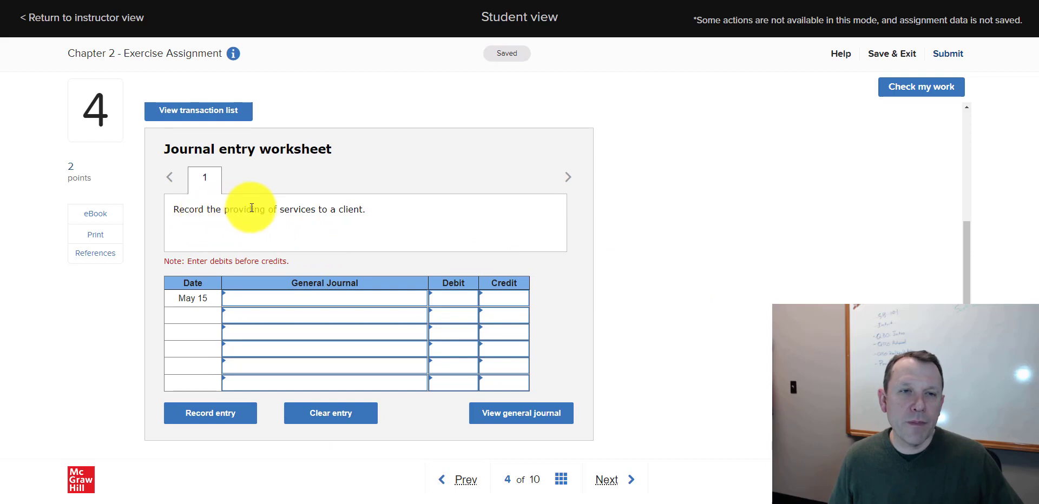
scroll(683, 260, up, 4)
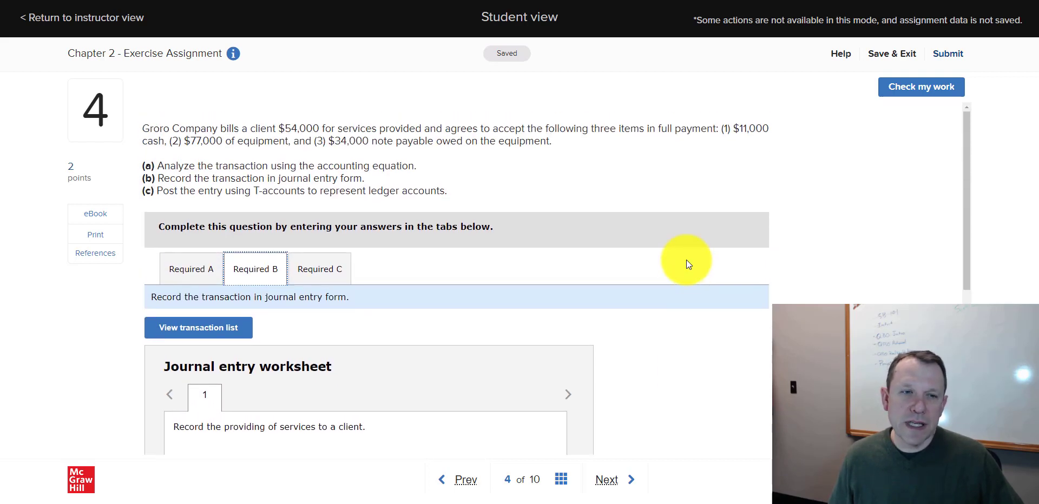
scroll(686, 259, down, 3)
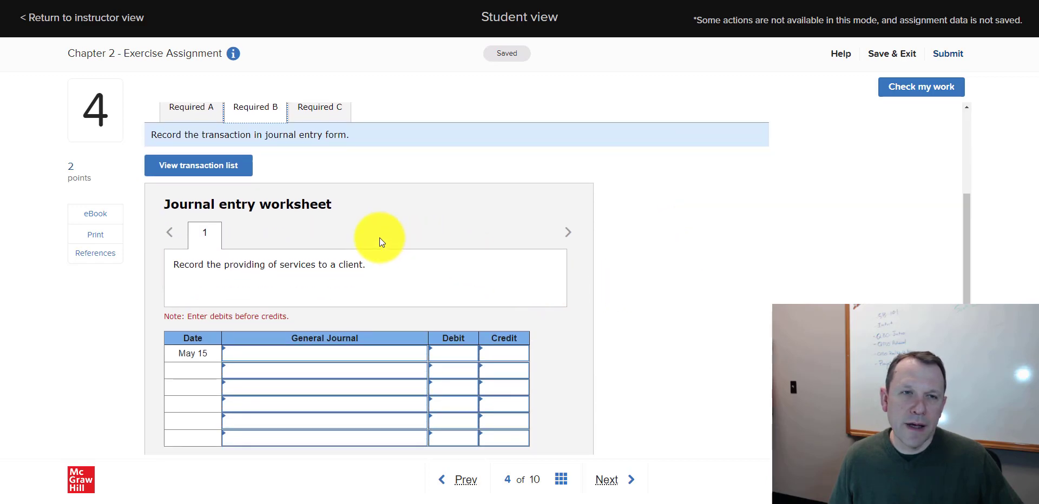
scroll(379, 238, up, 3)
scroll(344, 236, down, 2)
scroll(341, 236, up, 2)
scroll(341, 235, down, 3)
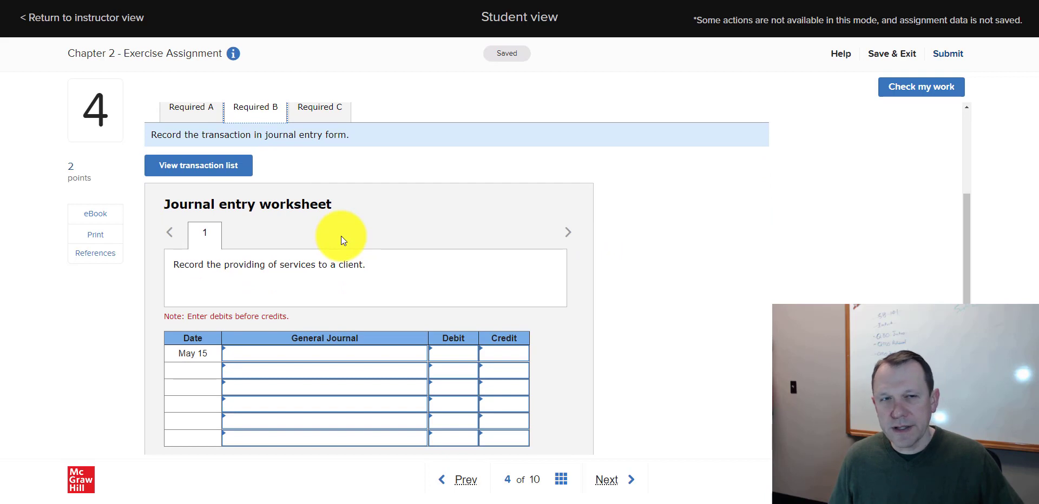
scroll(341, 236, up, 2)
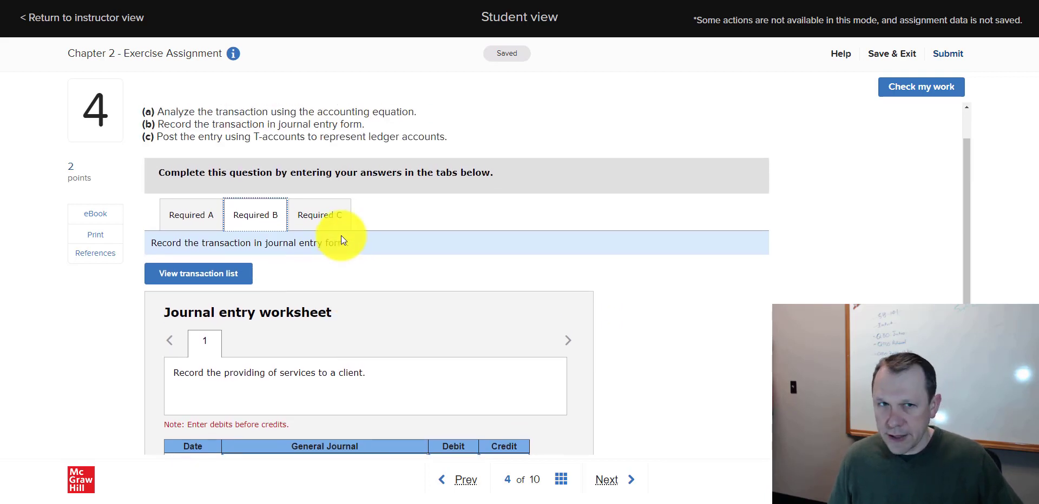
scroll(341, 235, up, 1)
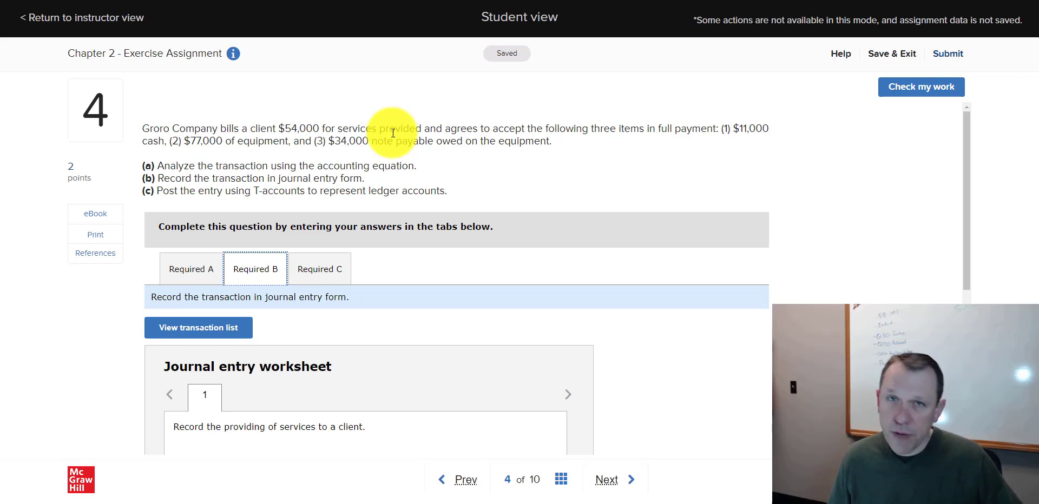
Step: Highlight in turn "54,000 for services", "11,000", "cash", "77,000 of equipment" and "$34,000 note payable" in question 4's problem text
drag(284, 129, 379, 129)
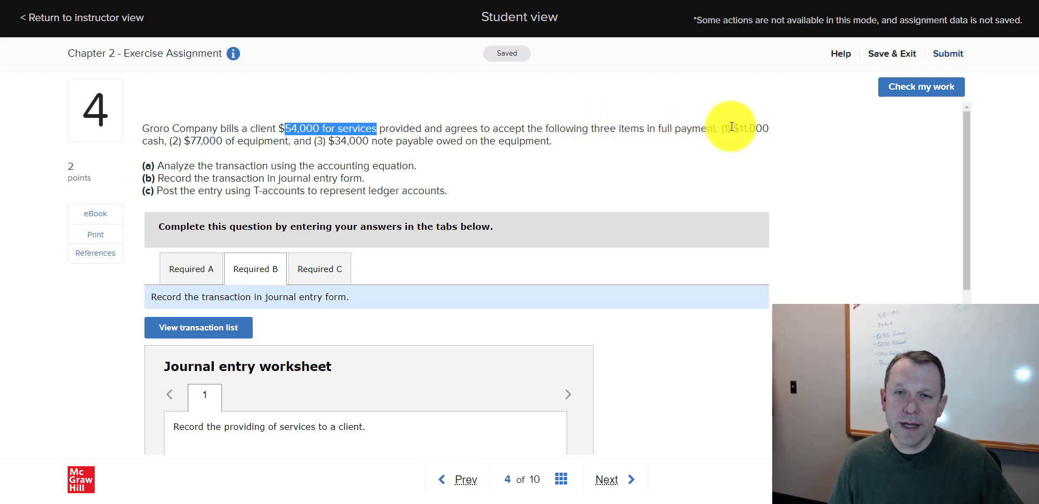
drag(740, 129, 766, 121)
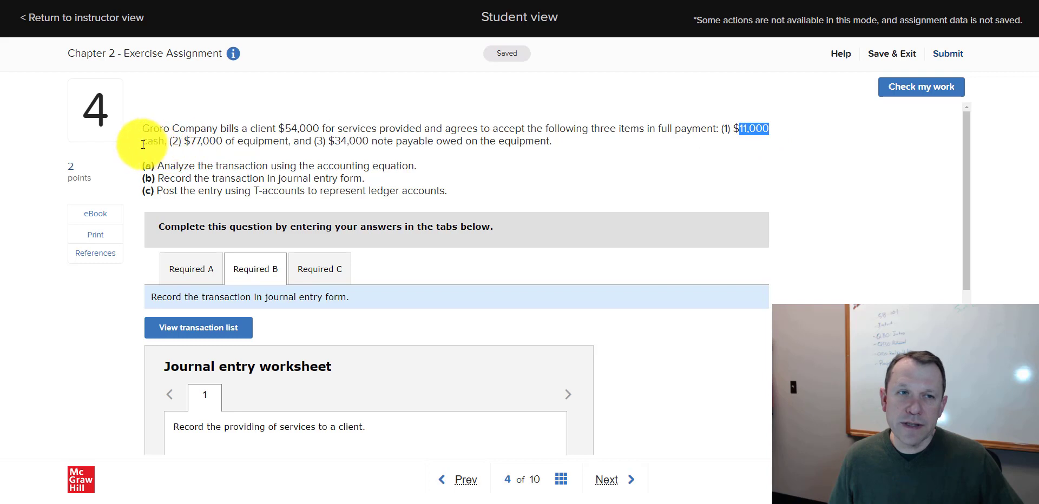
drag(142, 141, 164, 141)
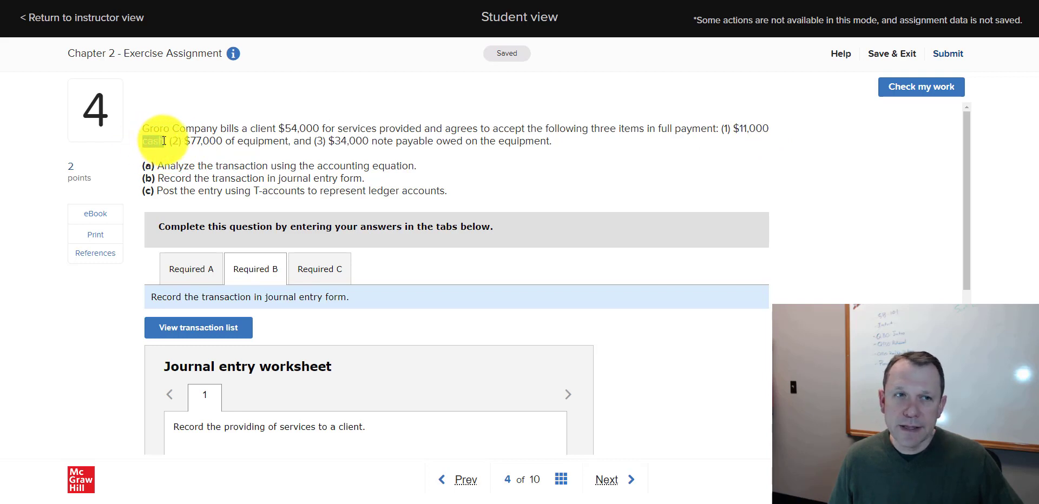
click(192, 139)
drag(192, 140, 288, 137)
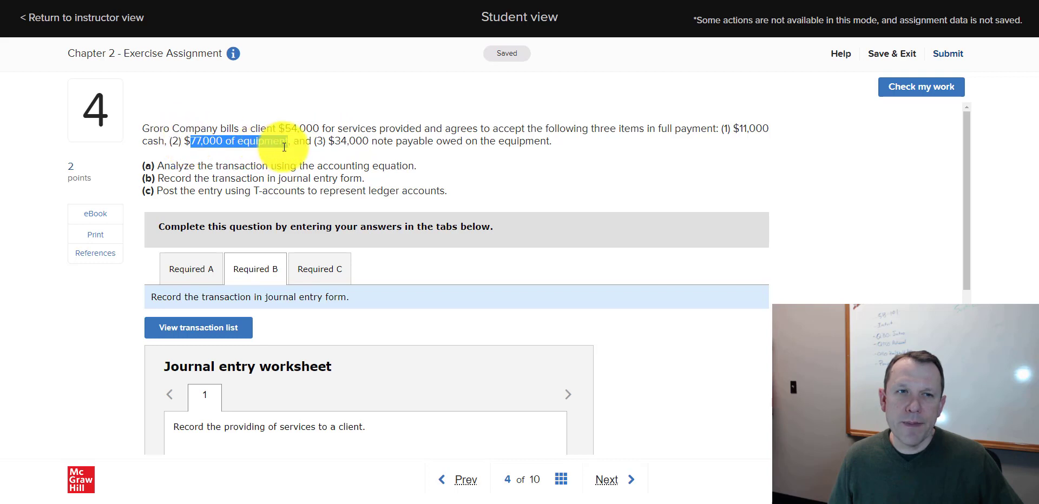
drag(330, 141, 433, 141)
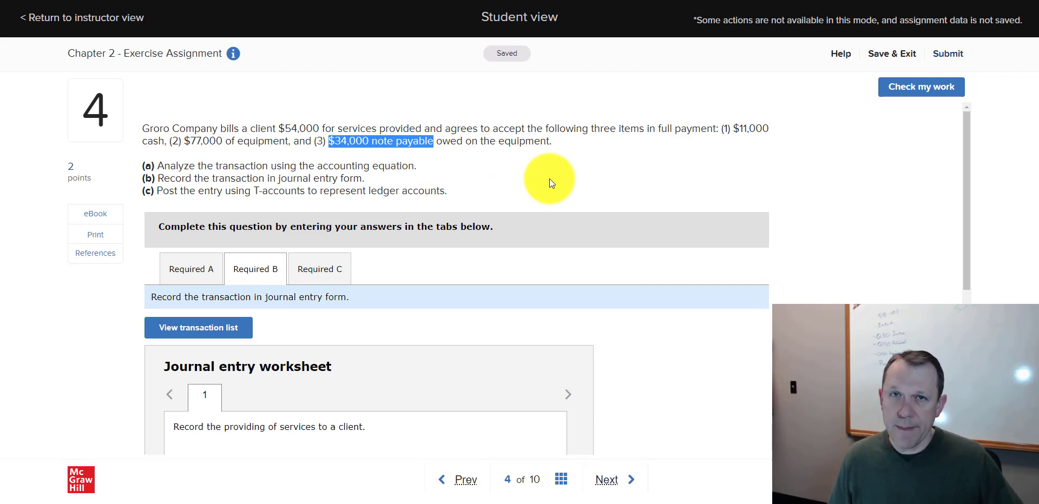
click(338, 141)
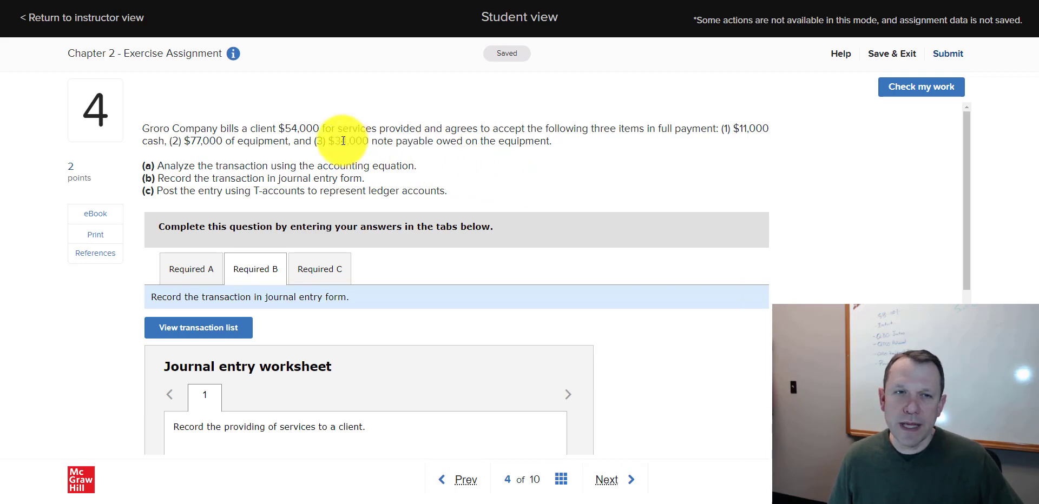
drag(329, 140, 434, 138)
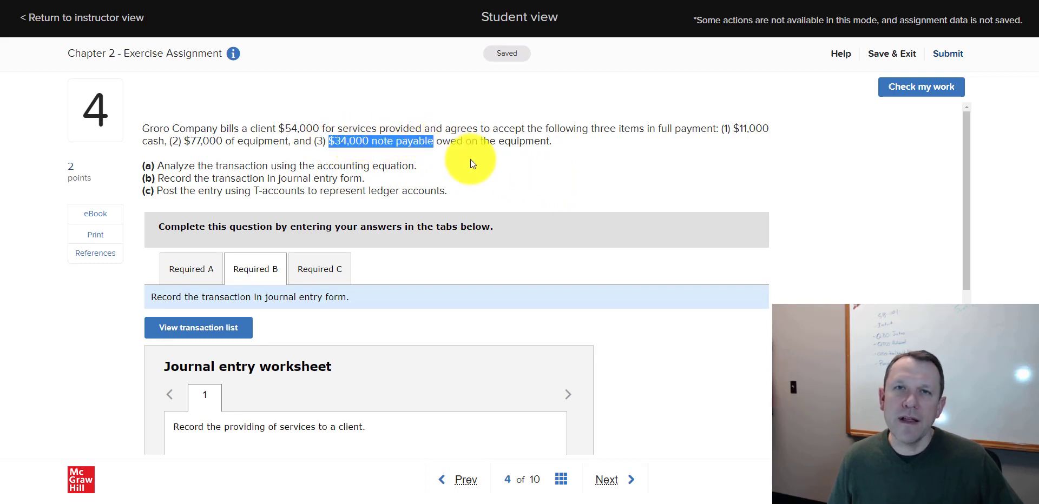
Step: Select the account cell of the May 15 row, followed by the fourth row's account cell, in the journal entry worksheet
scroll(391, 246, down, 4)
click(357, 301)
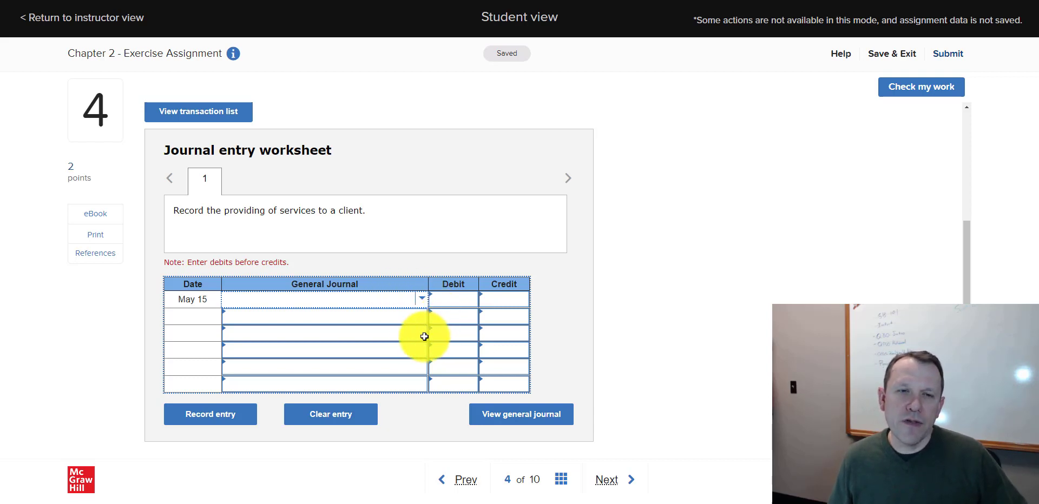
click(398, 353)
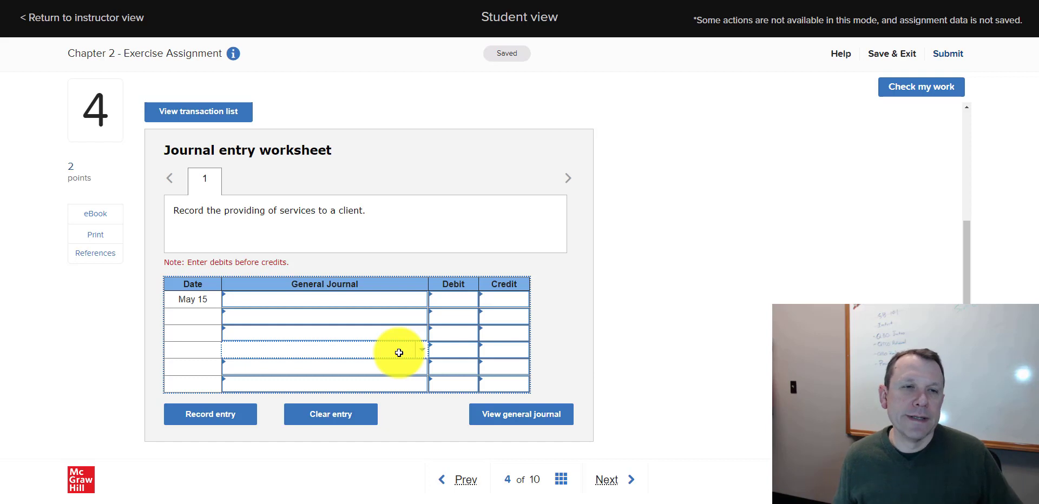
Step: Compare question 4's T-accounts in Required C with the accounting equation in Required A and the journal worksheet in Required B
scroll(617, 265, up, 4)
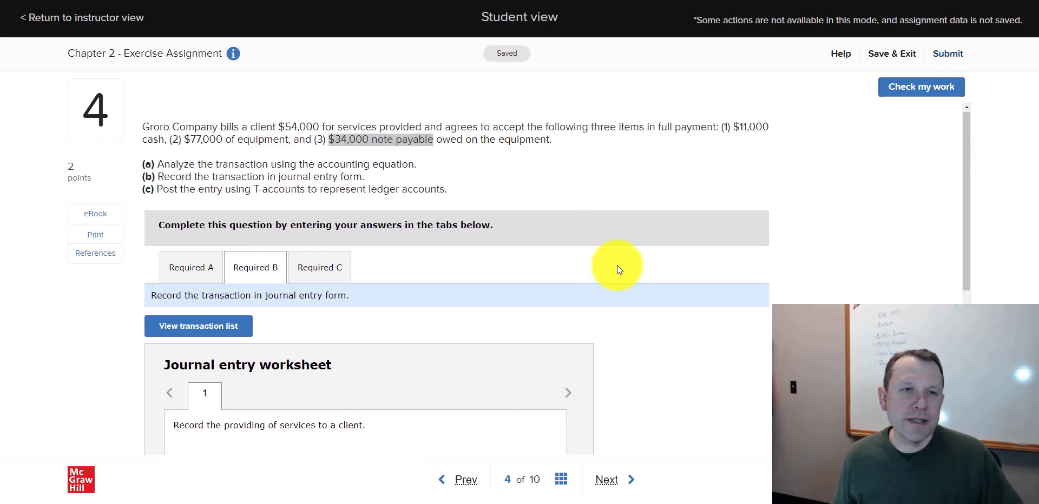
click(319, 270)
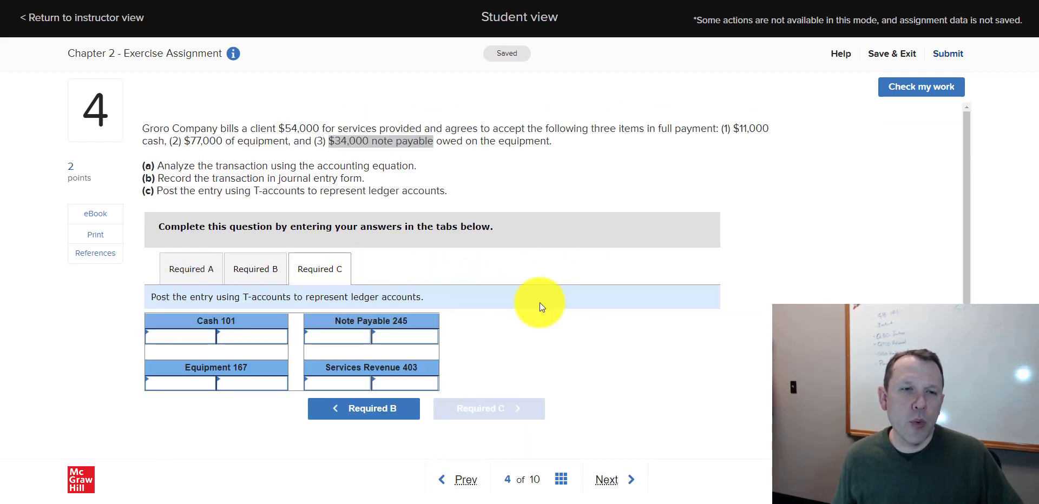
scroll(696, 347, down, 1)
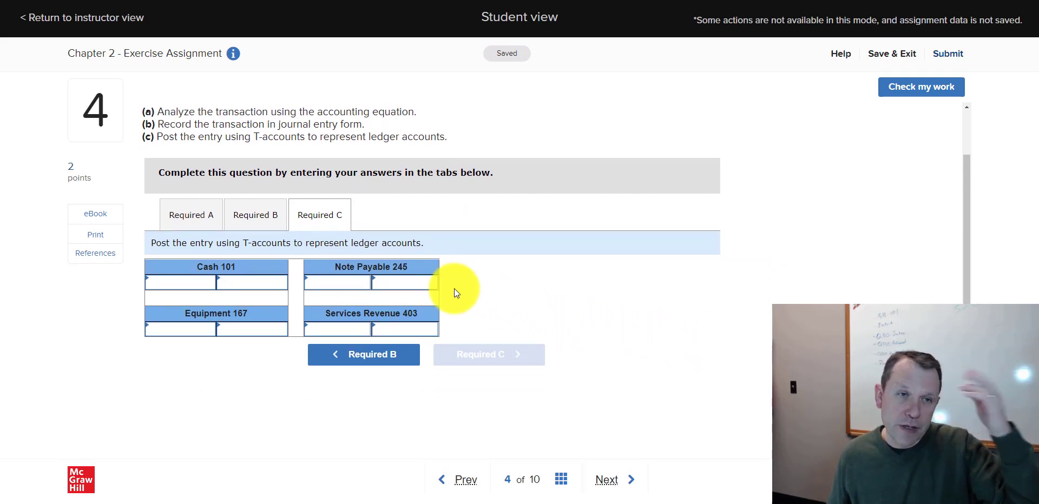
click(197, 216)
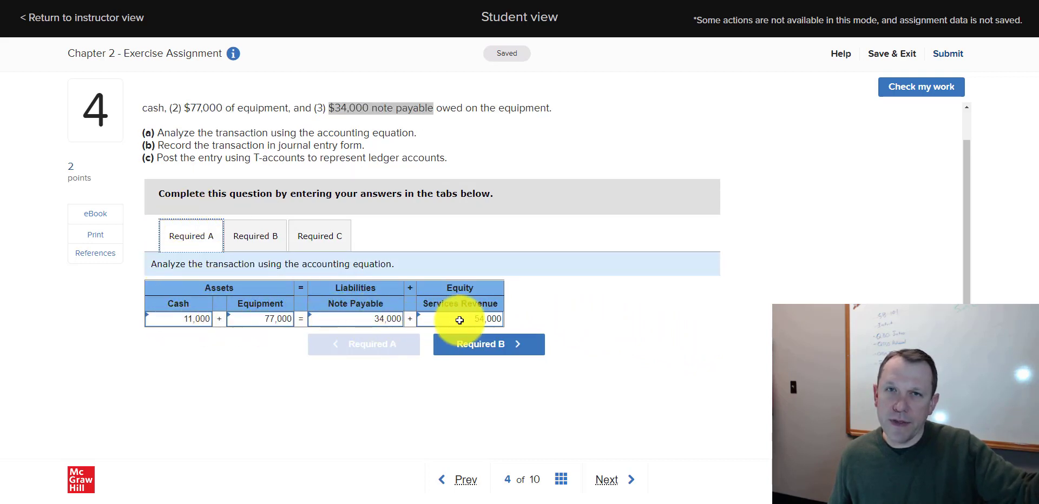
click(253, 233)
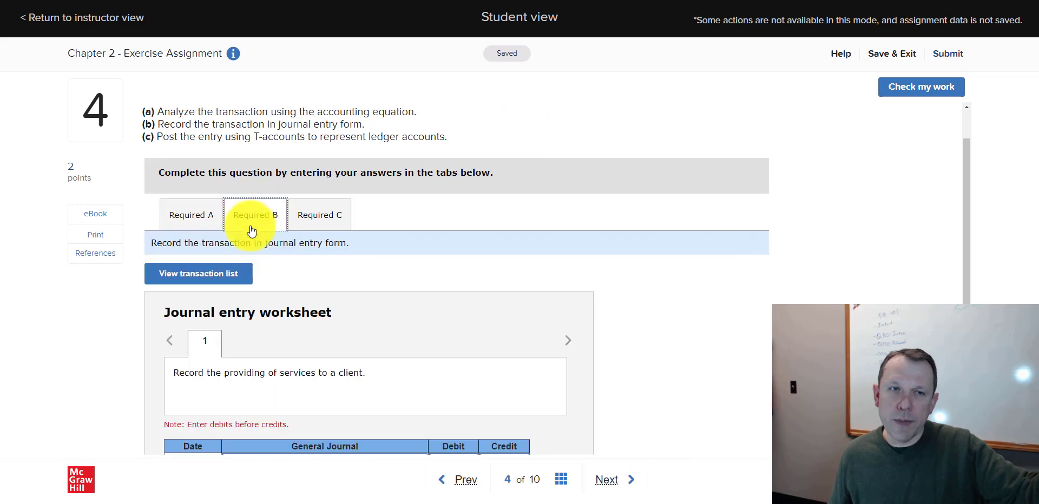
scroll(252, 231, down, 1)
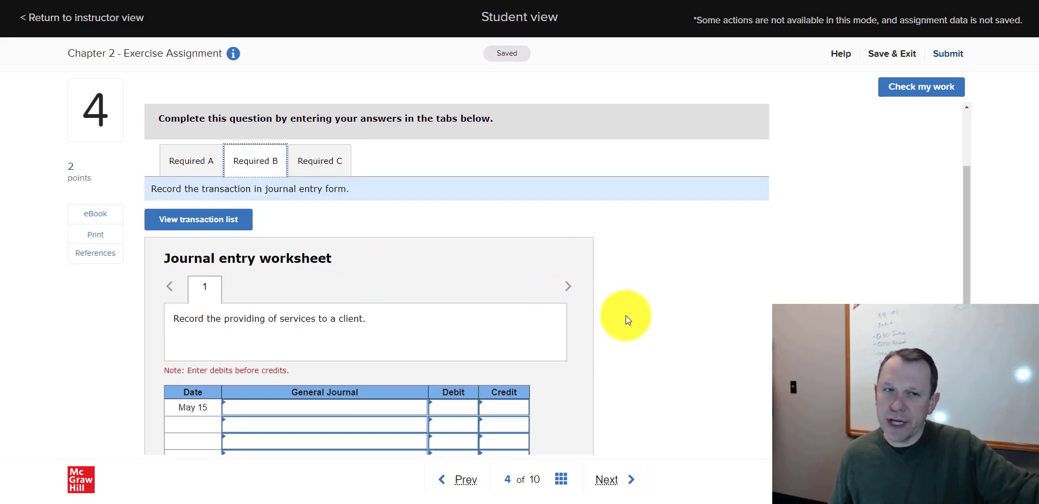
scroll(625, 315, down, 2)
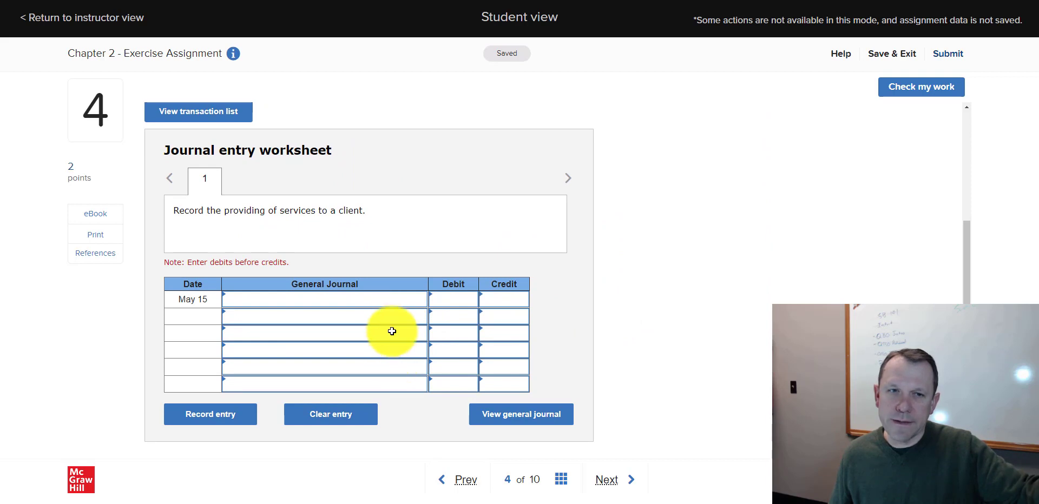
scroll(375, 278, up, 3)
click(312, 216)
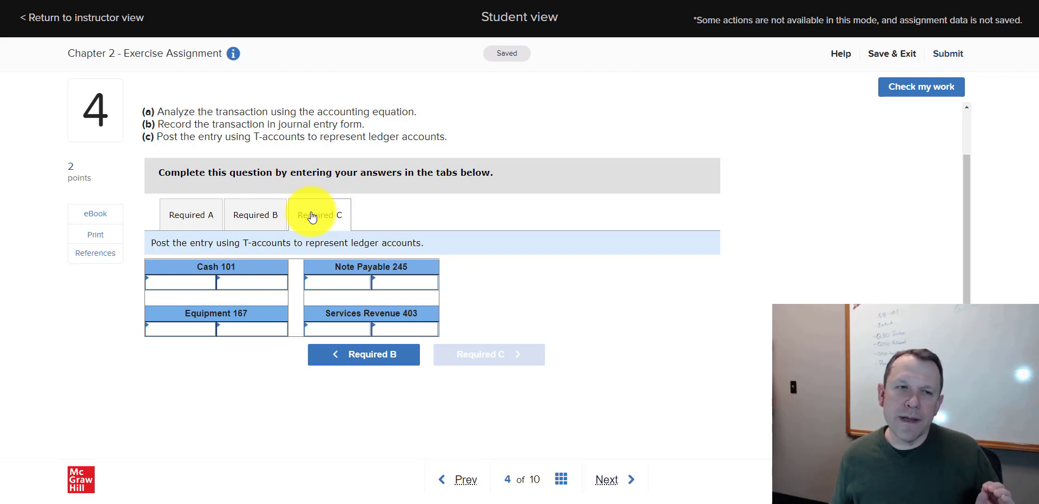
Step: Select the Cash debit, Note Payable credit, Equipment debit and Services Revenue credit cells in turn in the Required C T-accounts
click(191, 282)
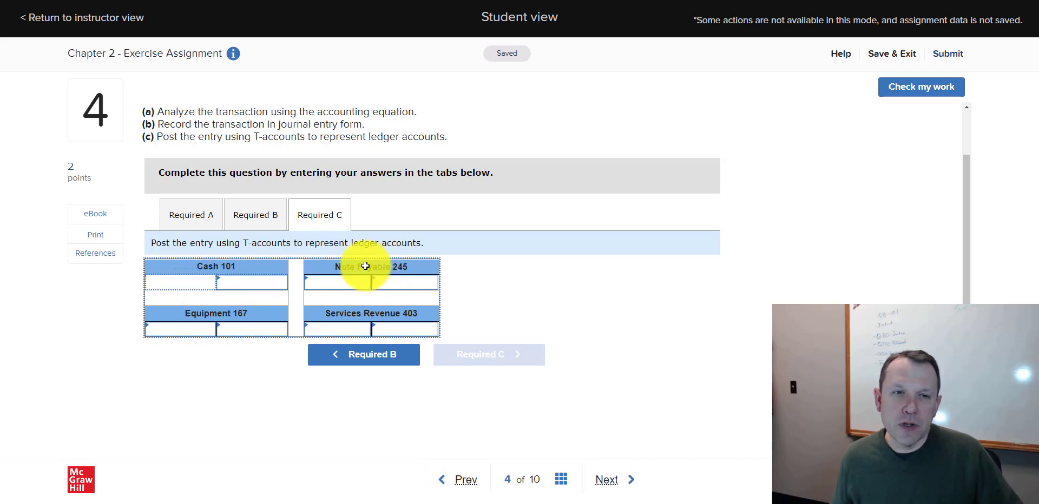
click(413, 279)
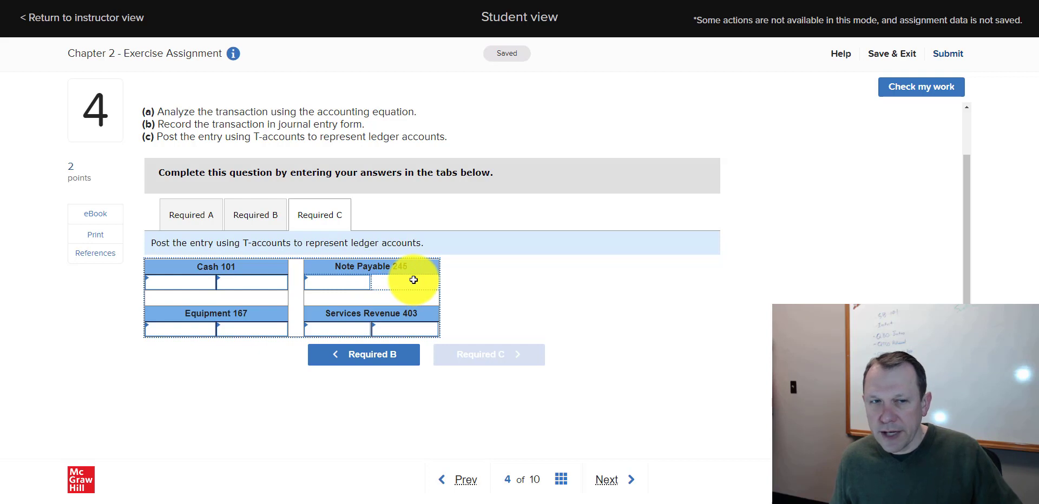
click(181, 331)
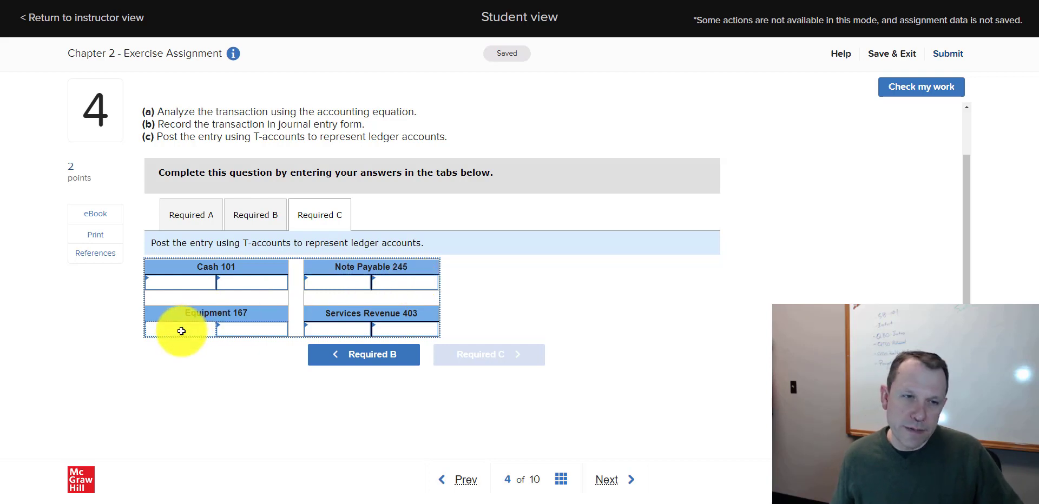
click(410, 329)
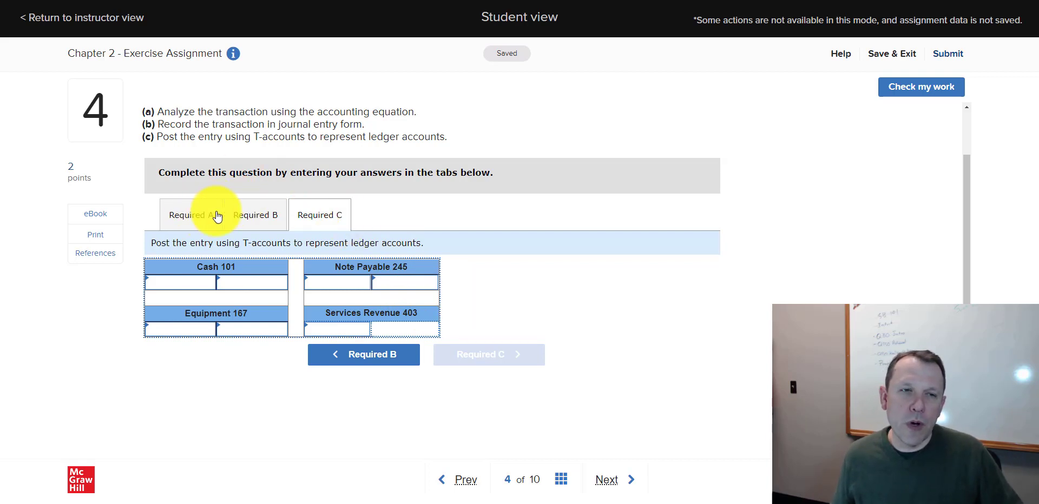
Step: Review the Required B journal entry worksheet again and return to the Required C T-accounts with the problem text in view
click(263, 217)
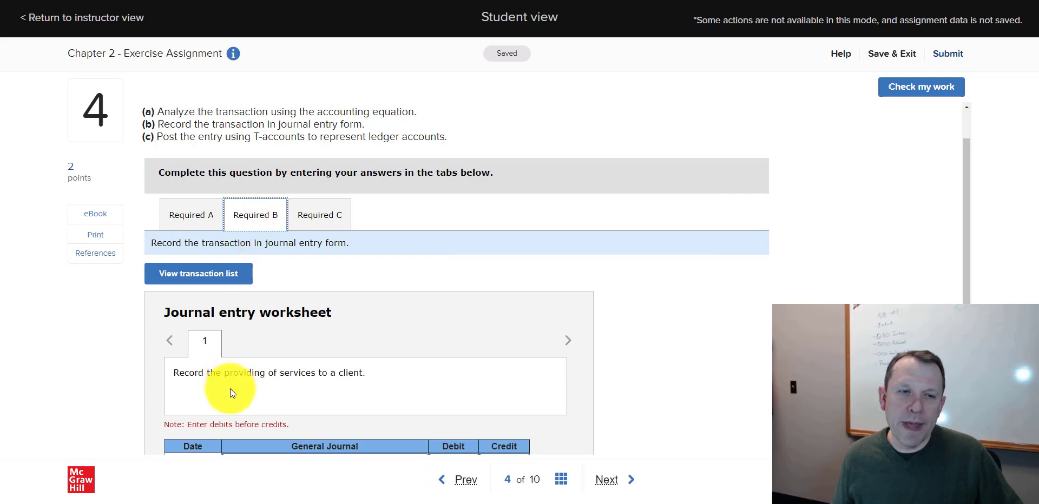
scroll(421, 290, down, 3)
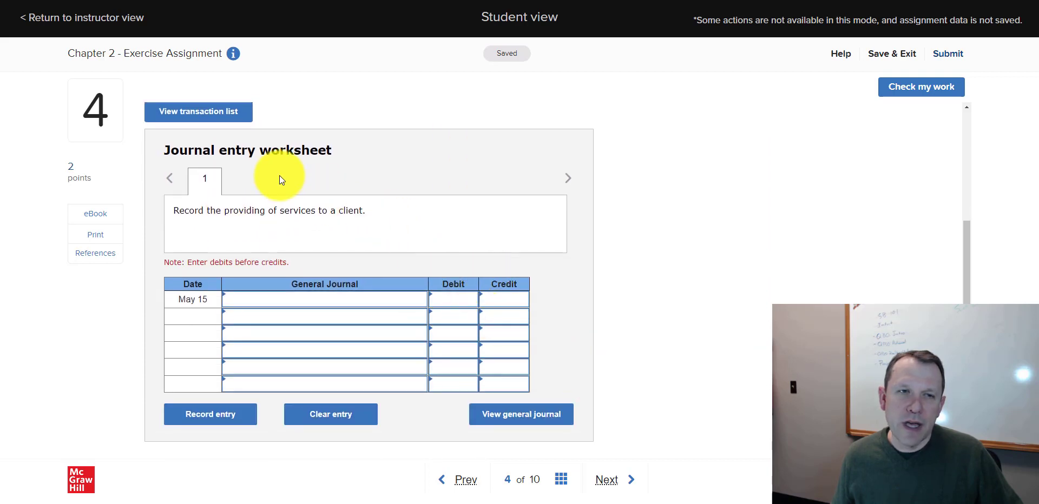
scroll(275, 164, up, 3)
click(322, 215)
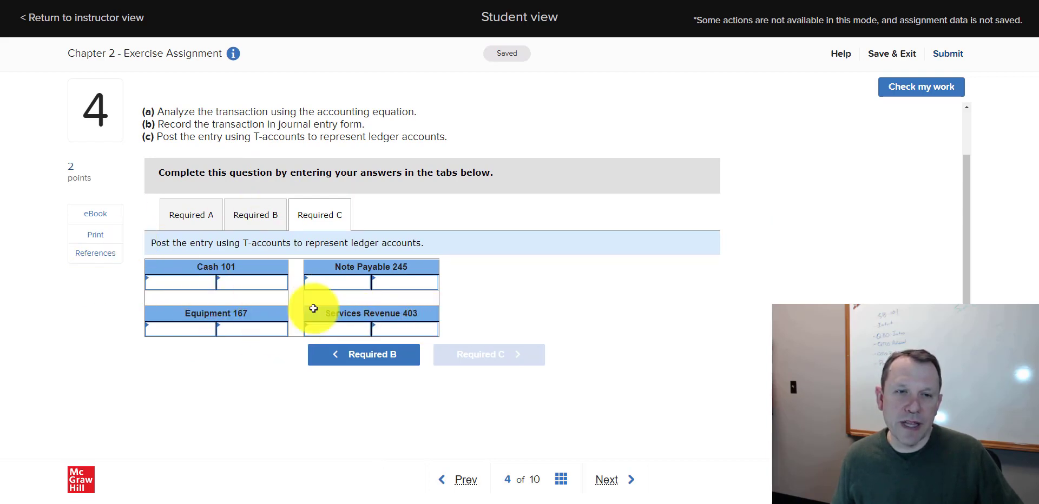
scroll(471, 222, up, 1)
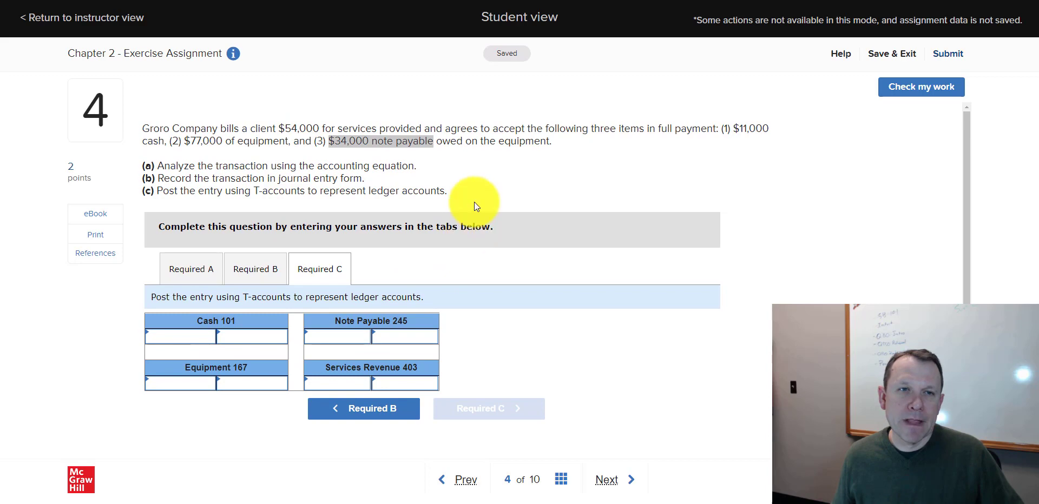
Step: Go to question 5 and examine its three cases and the Required A Accounts Payable table for Corentine Company
click(604, 480)
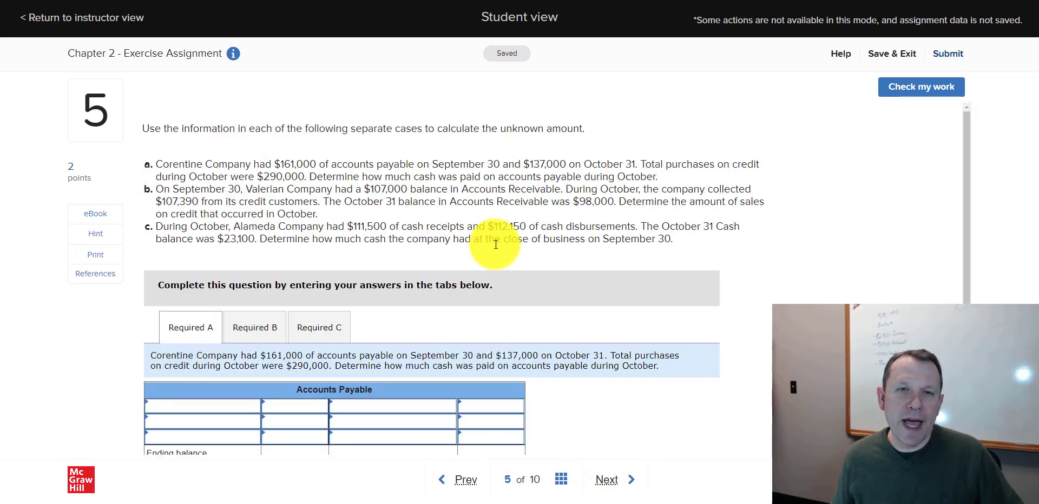
scroll(440, 174, down, 3)
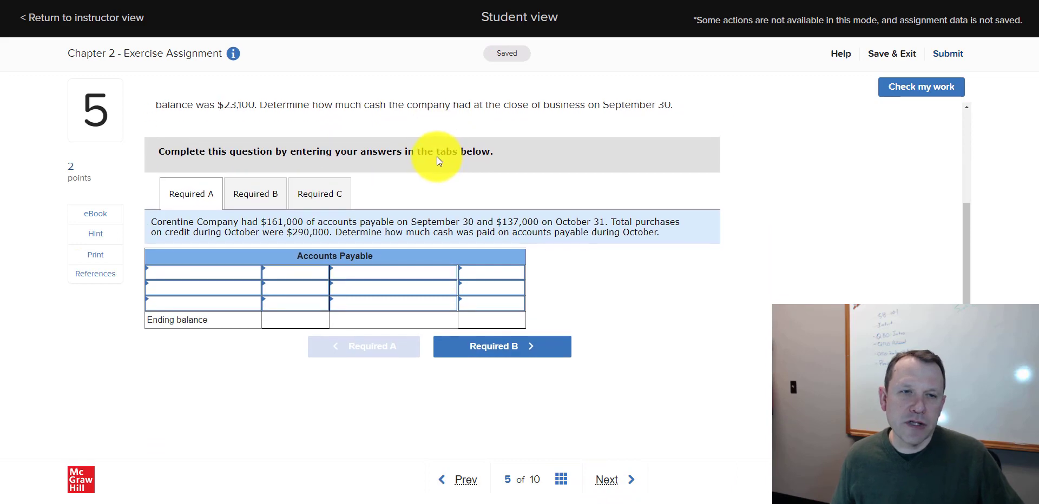
scroll(414, 152, up, 3)
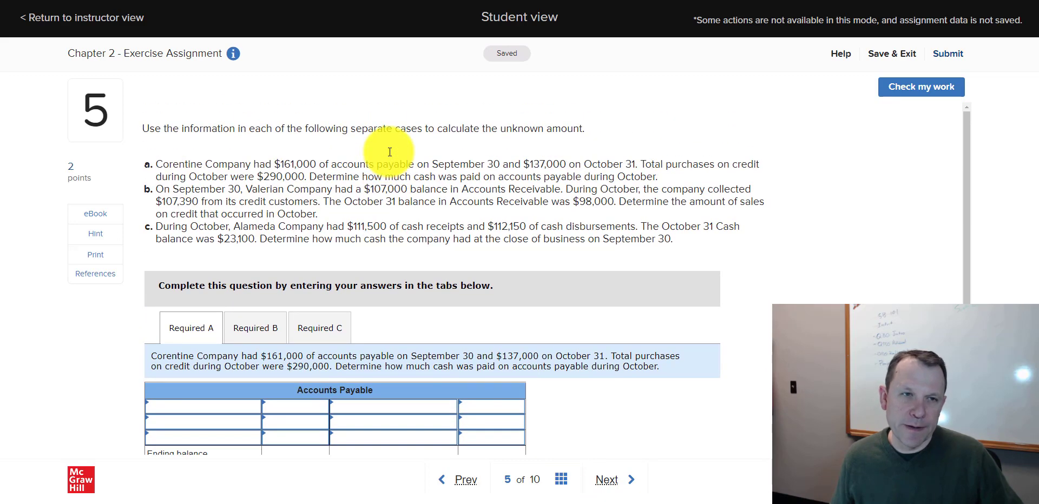
scroll(388, 151, down, 3)
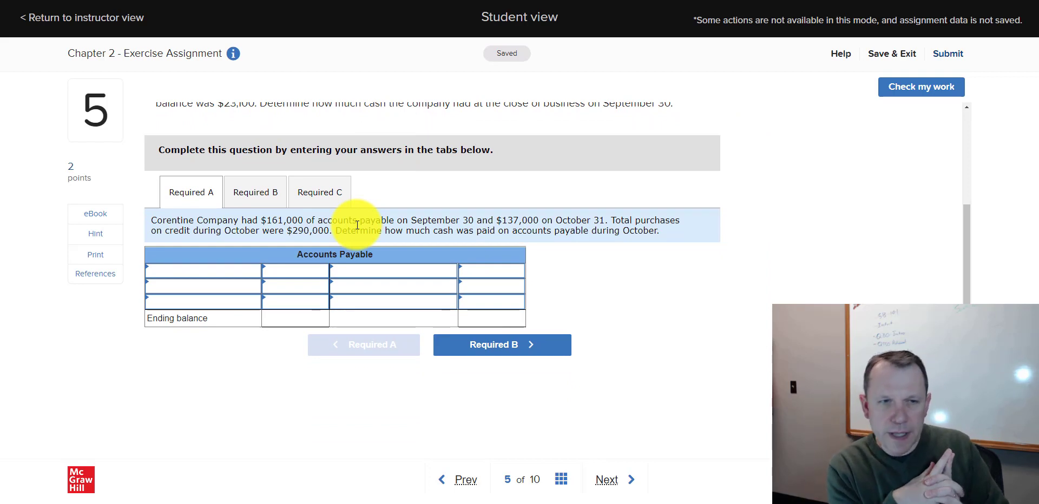
Step: Compare the Required A Accounts Payable table with the full text of Corentine Company's case
click(295, 271)
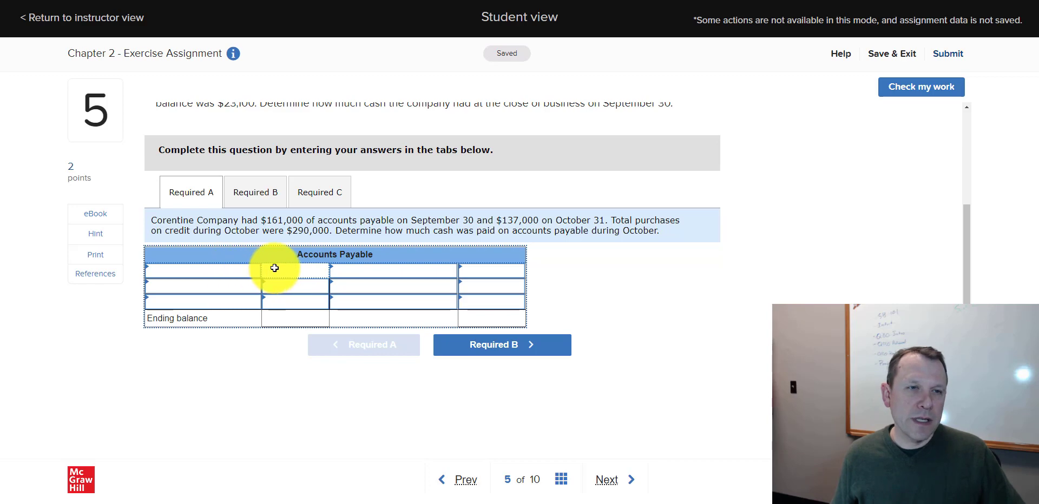
scroll(275, 268, up, 1)
scroll(265, 268, down, 1)
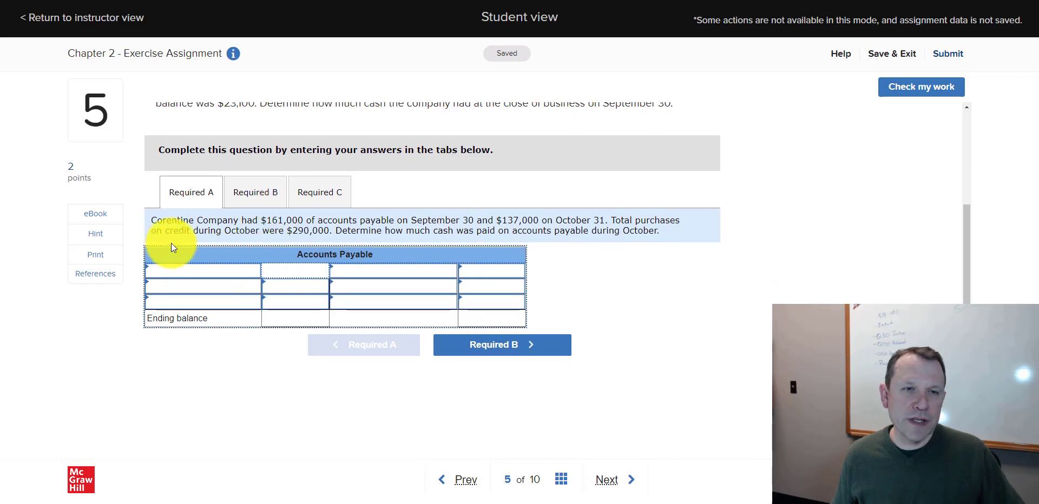
scroll(324, 254, up, 1)
scroll(338, 257, up, 2)
scroll(338, 258, down, 1)
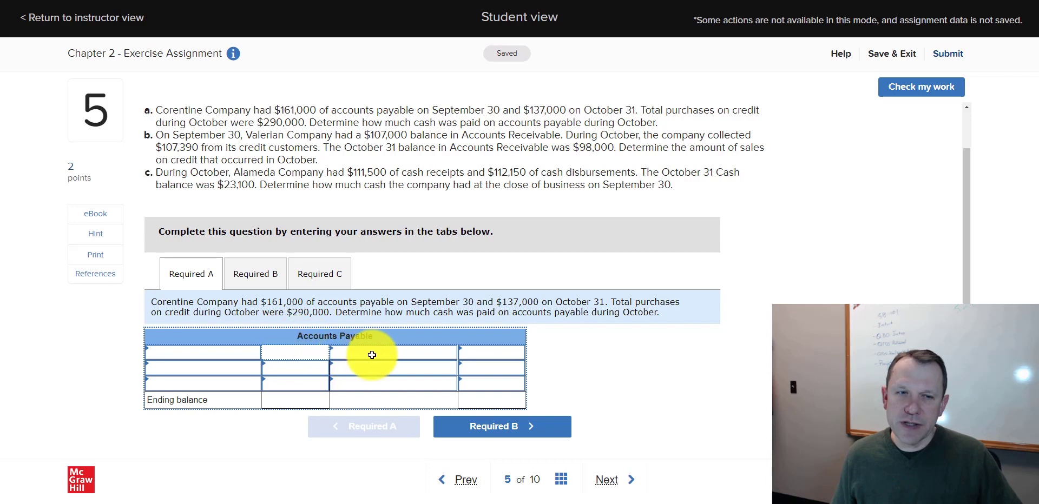
click(253, 356)
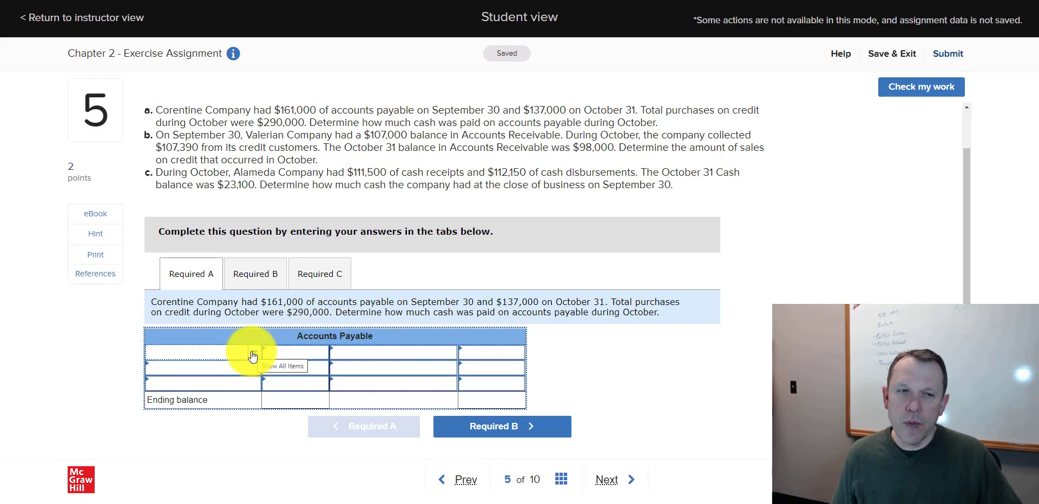
click(253, 356)
click(242, 394)
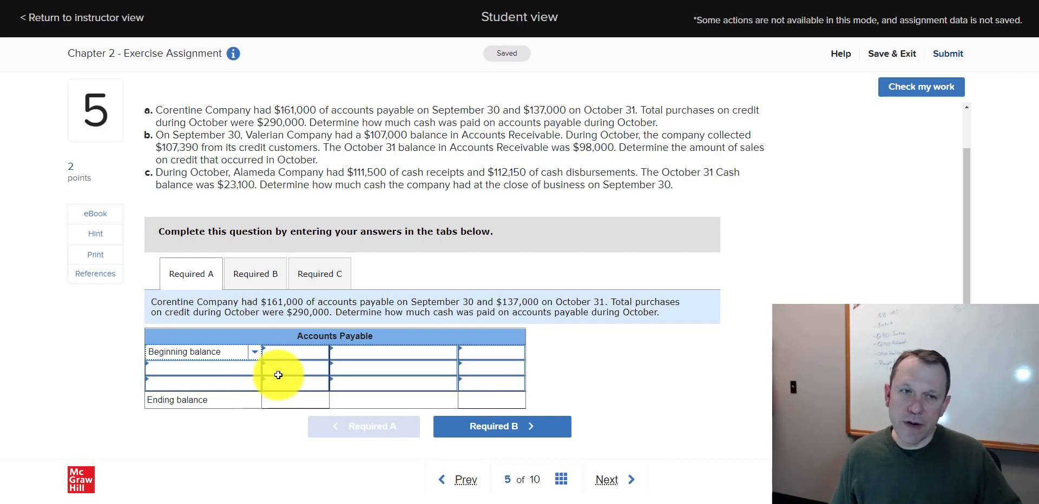
click(295, 353)
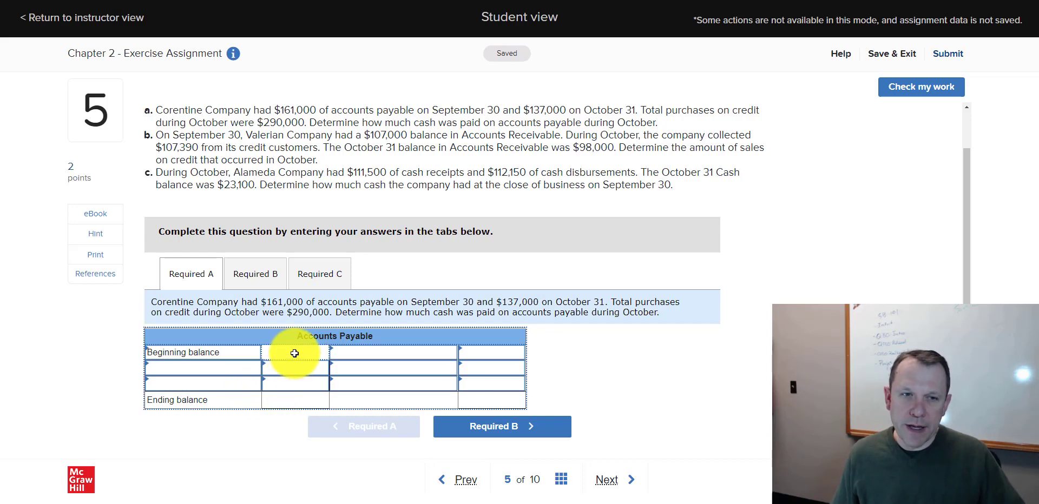
click(222, 353)
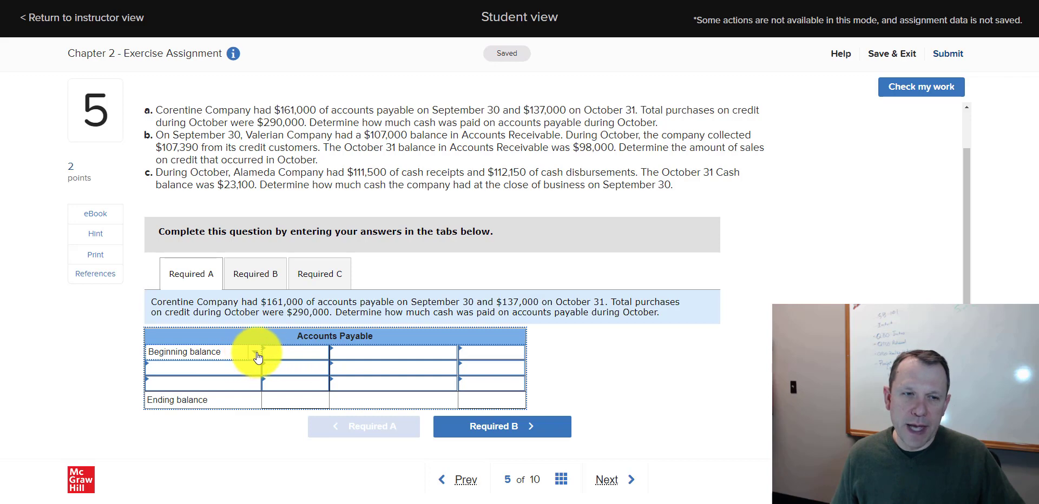
click(255, 353)
click(232, 369)
Step: Enter Beginning balance with 161,000 in the first row on the credit side of the Accounts Payable T-account
click(466, 355)
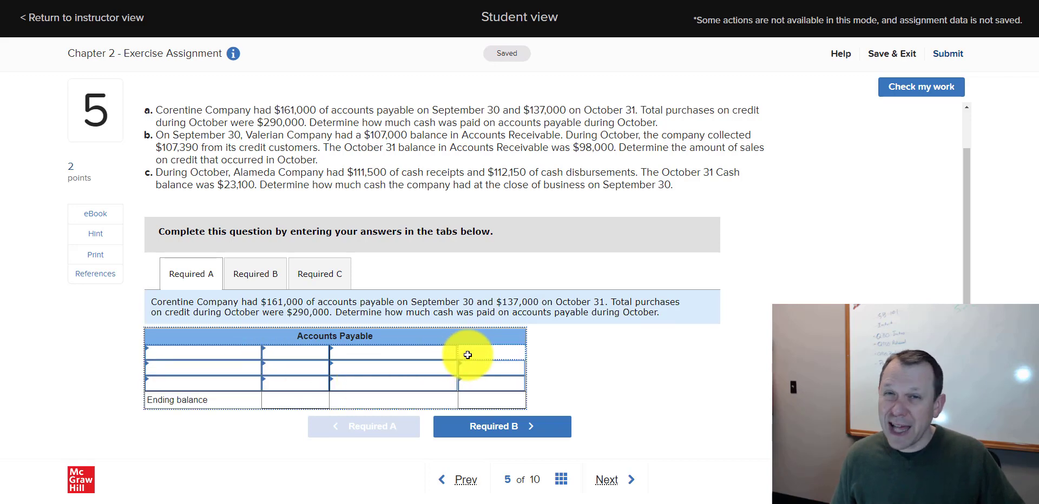
click(440, 352)
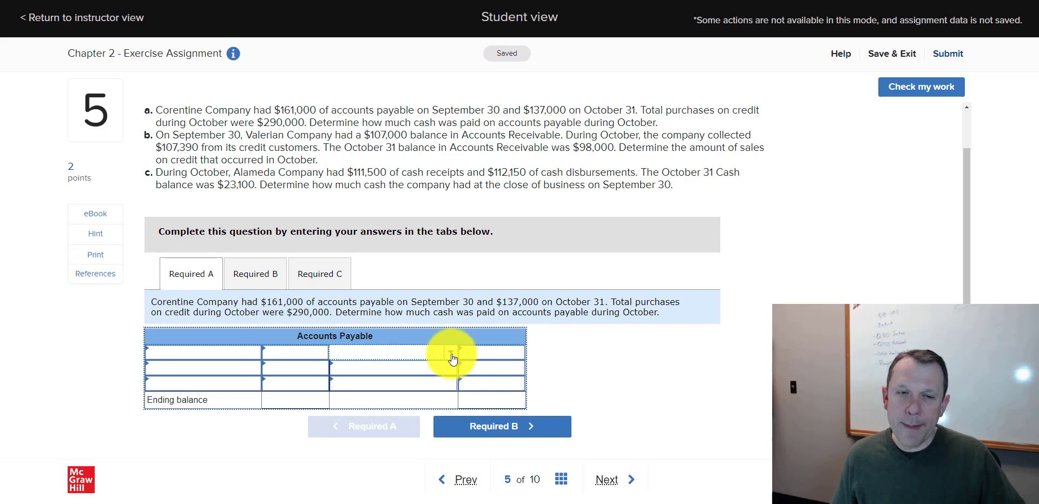
click(444, 353)
click(417, 403)
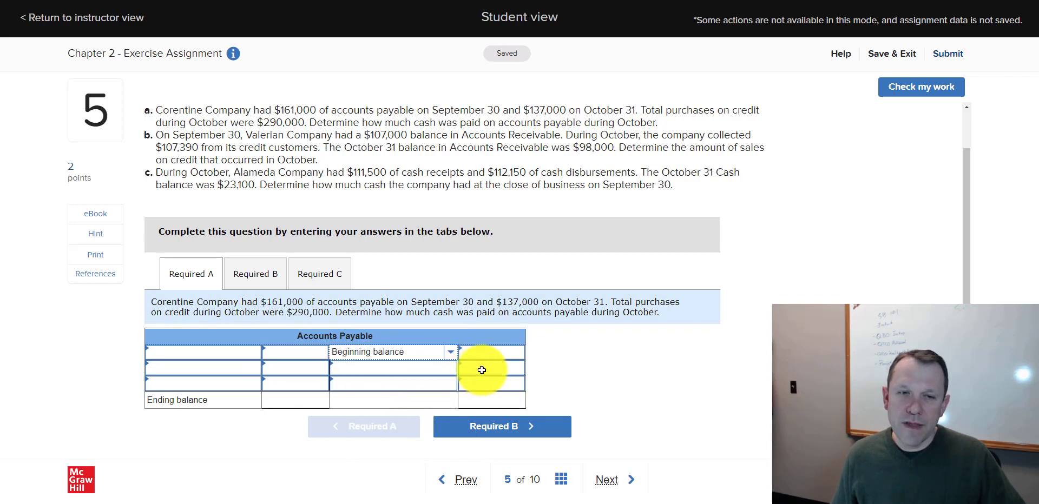
click(497, 356)
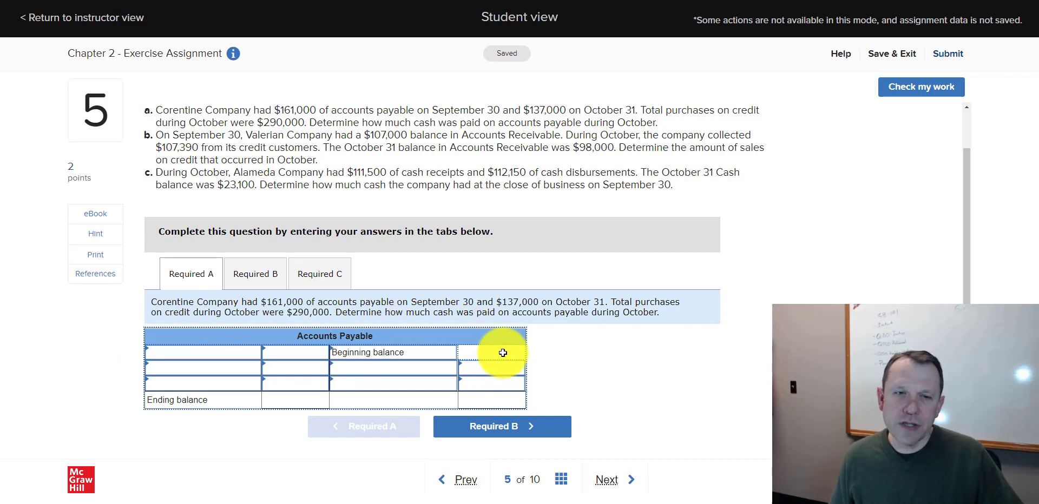
text(161000)
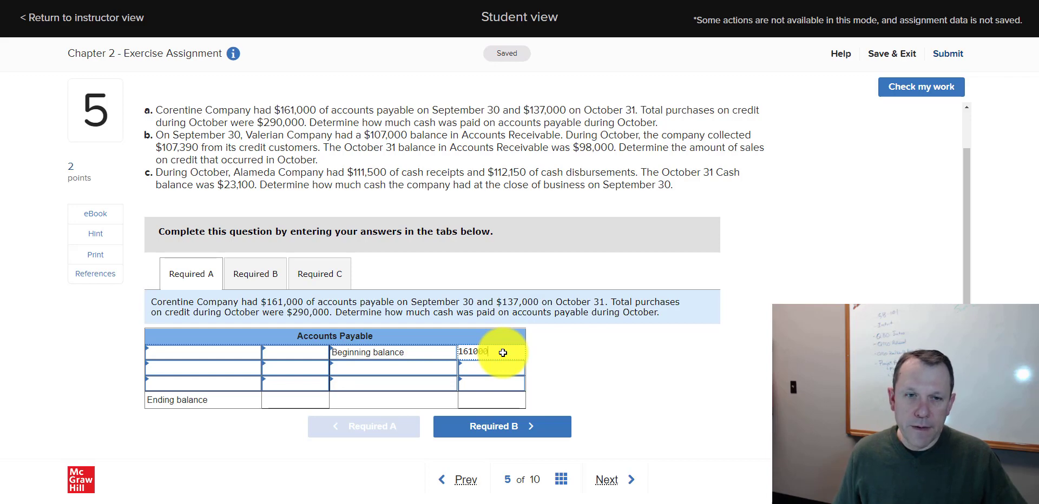
text(61,000)
click(577, 368)
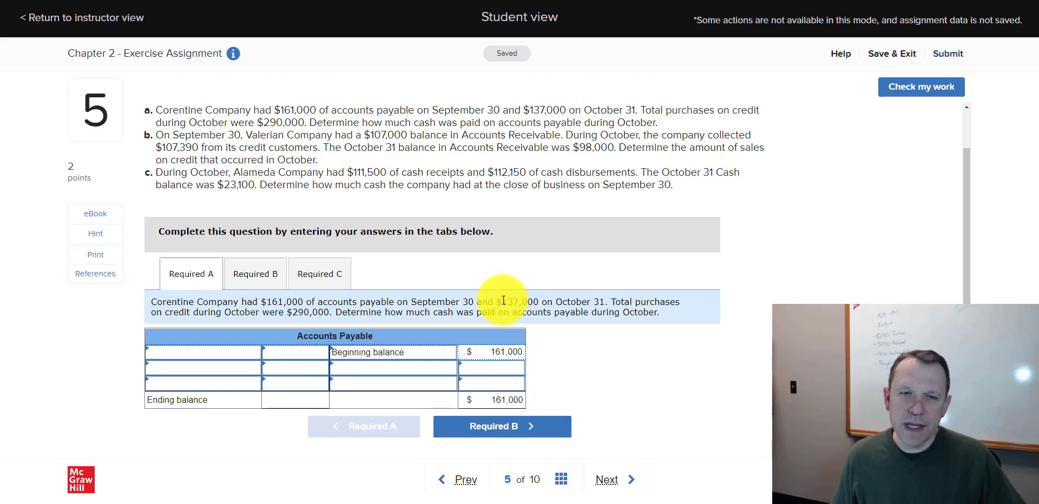
Step: Enter Purchases on account with 290,000 in the second row on the credit side of Accounts Payable
drag(505, 302, 546, 297)
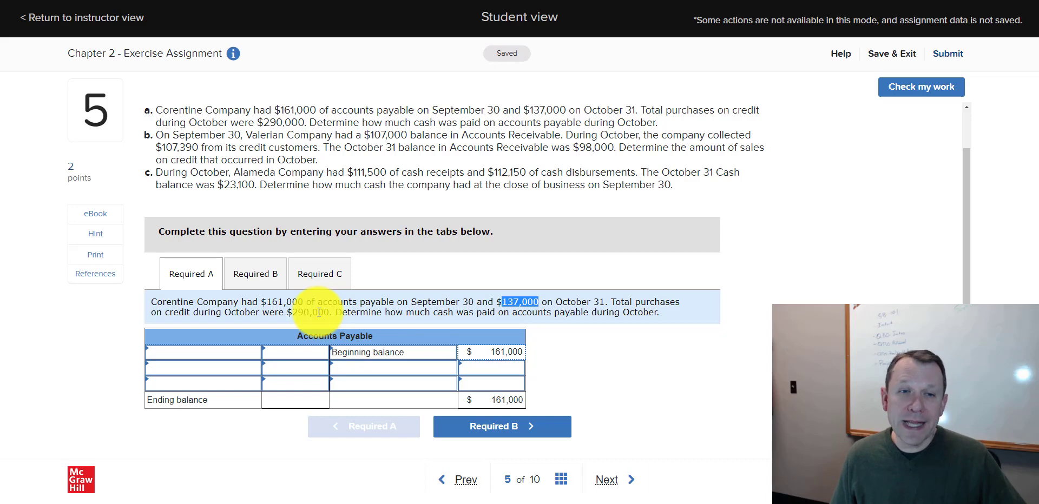
click(436, 371)
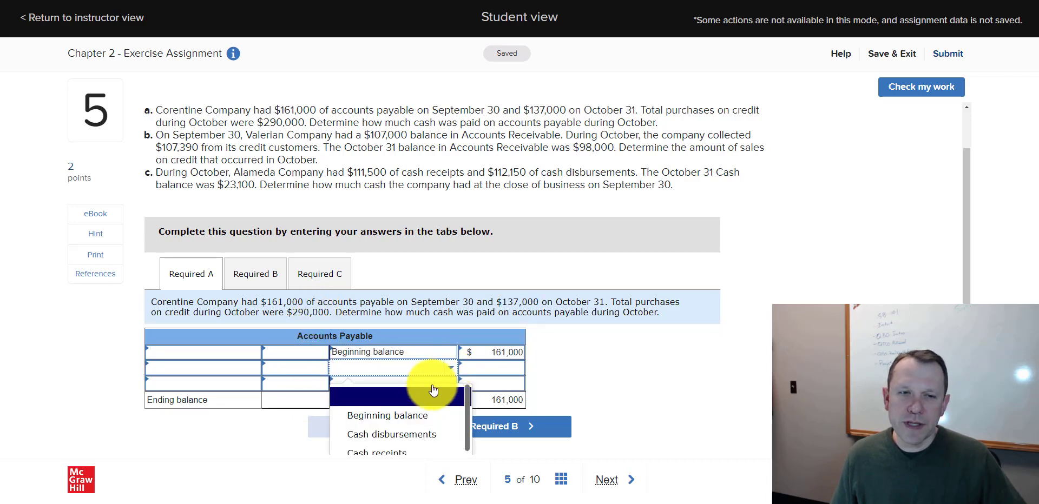
scroll(423, 401, down, 2)
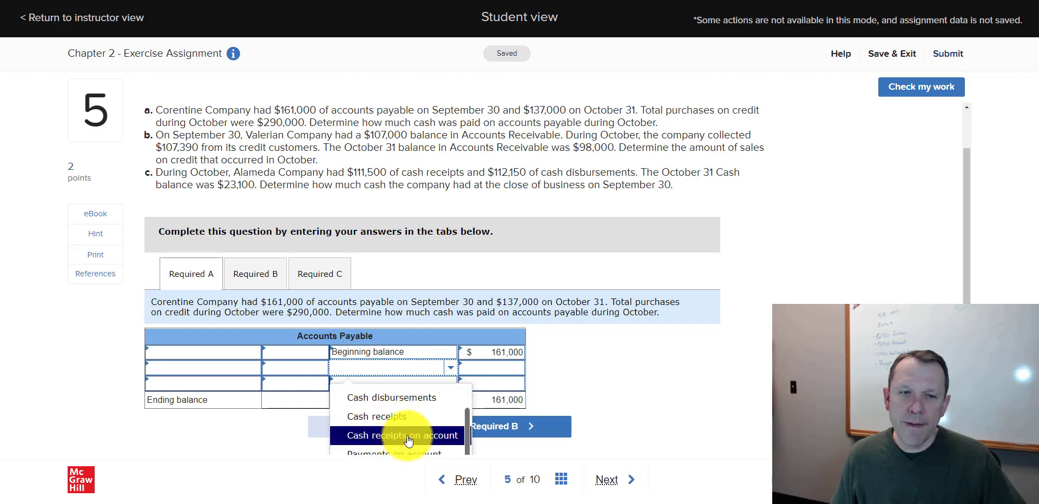
scroll(409, 436, down, 1)
scroll(401, 436, down, 1)
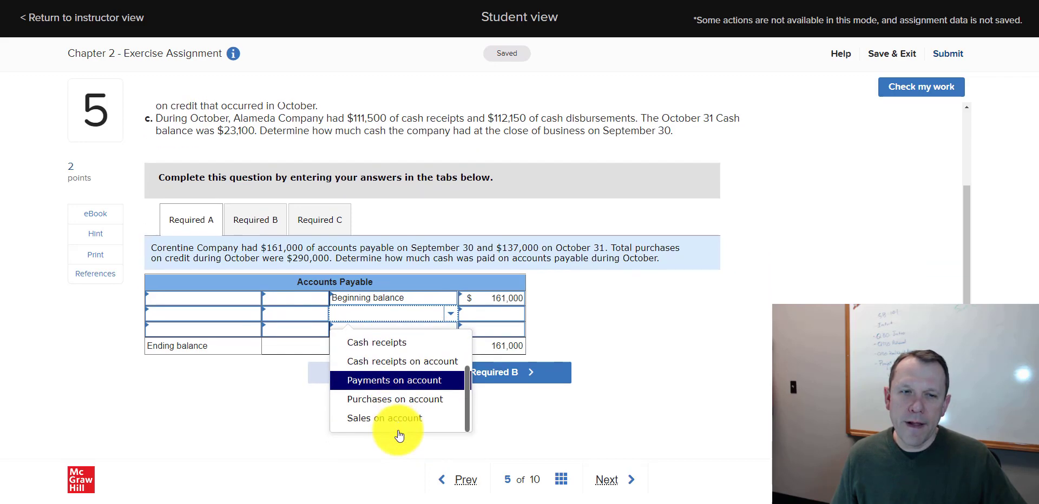
click(401, 401)
click(484, 314)
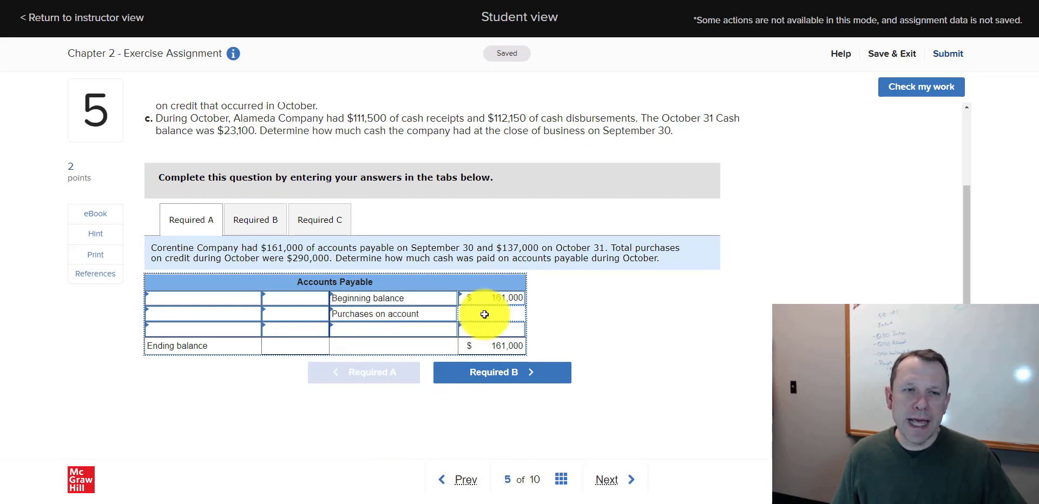
text(2)
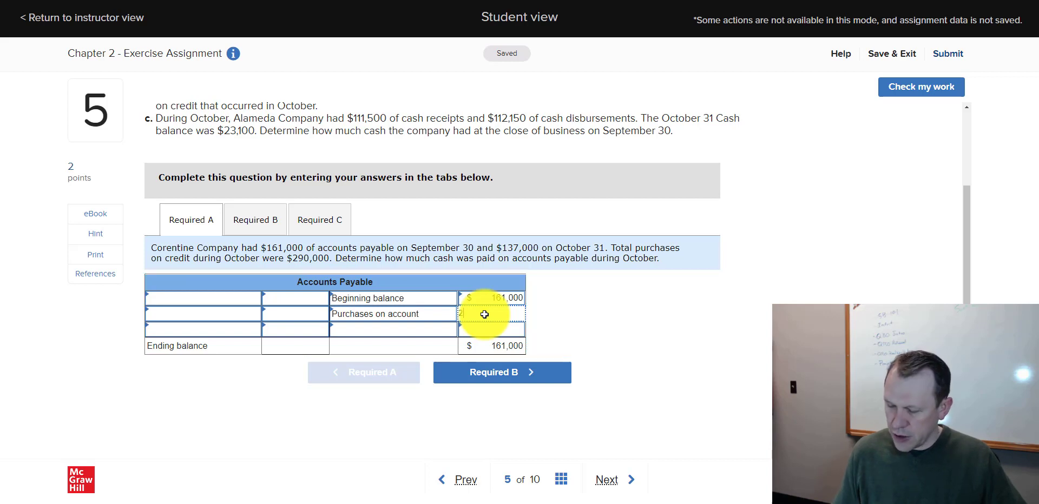
text(90,000)
key(Tab)
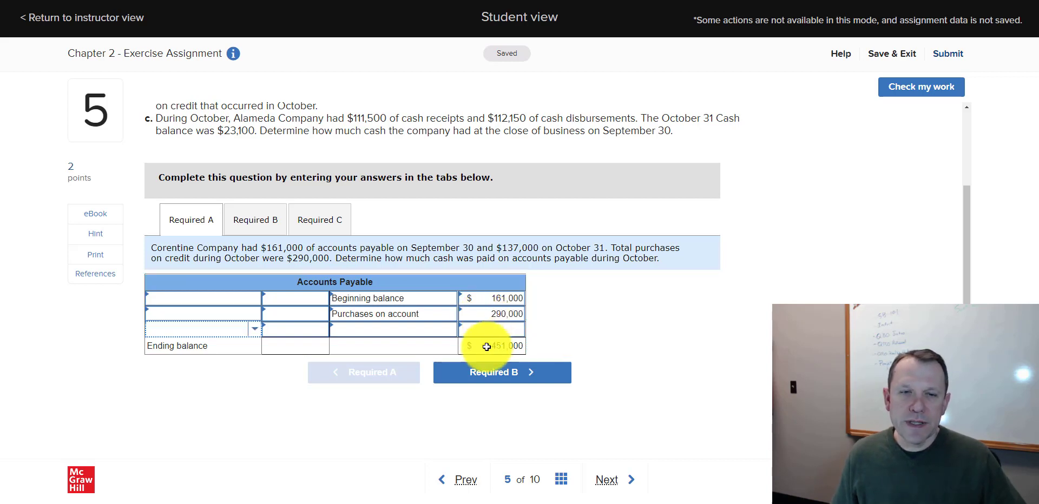
Step: Highlight the $137,000 October 31 balance, then switch to Calculator and subtract 137,000 from 451,000
click(442, 347)
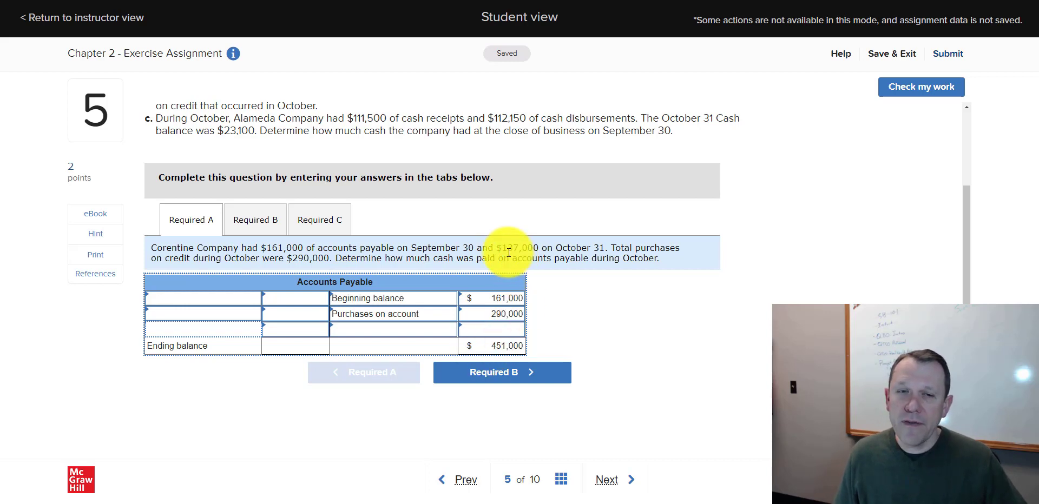
drag(497, 249, 539, 246)
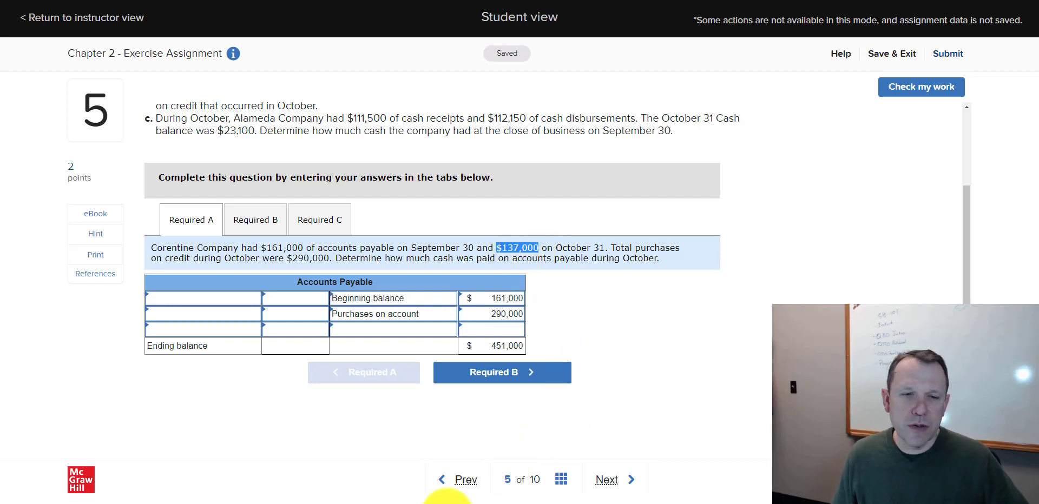
click(481, 500)
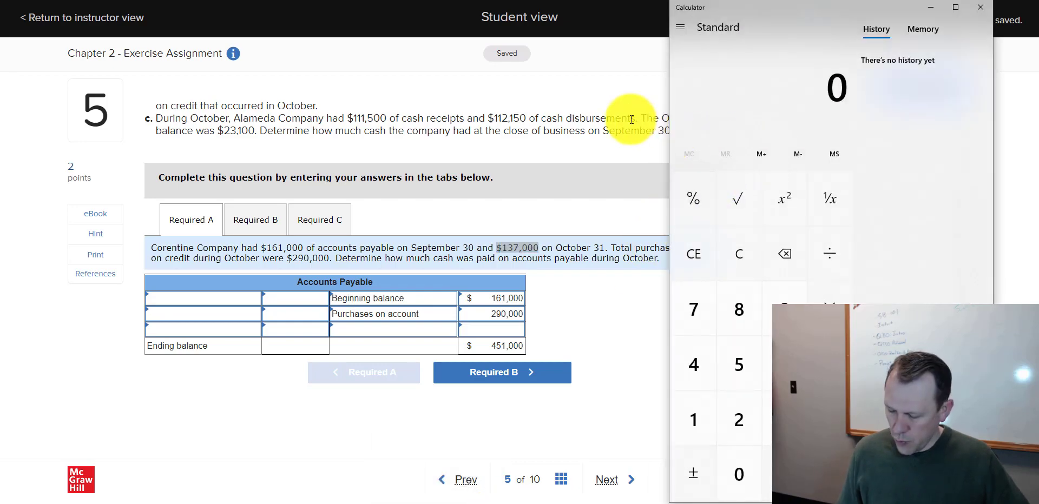
text(4510000)
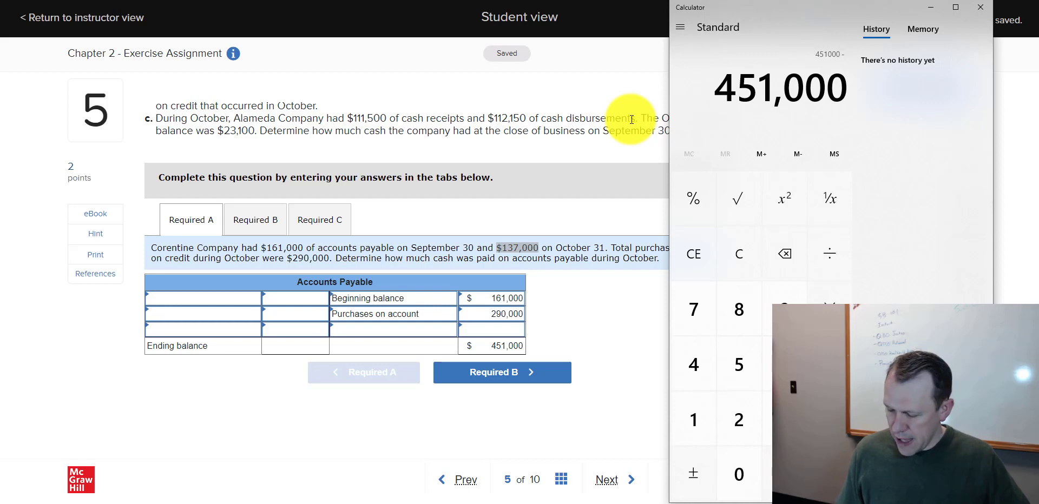
text(137,000)
key(Return)
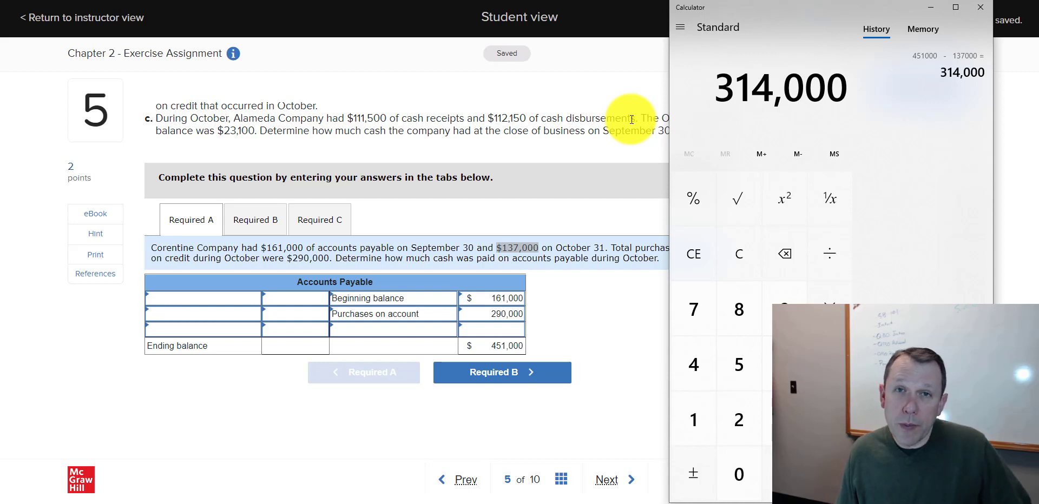
Step: Return to the assignment and enter Payments on account with 314,000 in the third row on the debit side
click(296, 329)
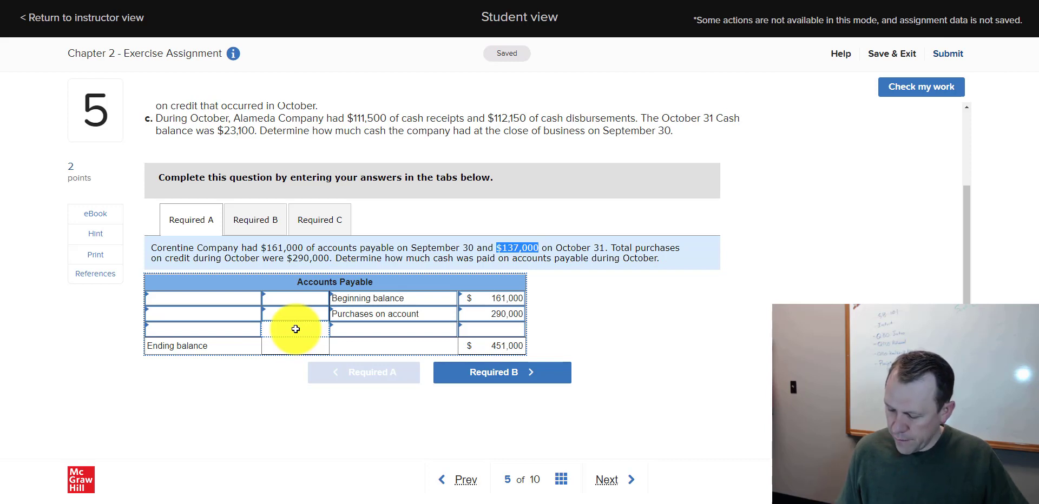
text(314,)
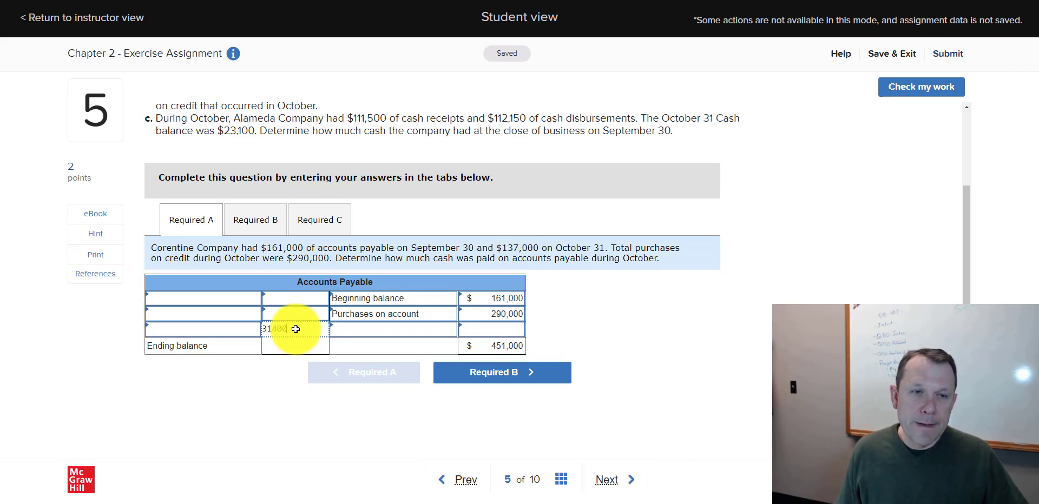
text(000)
key(Tab)
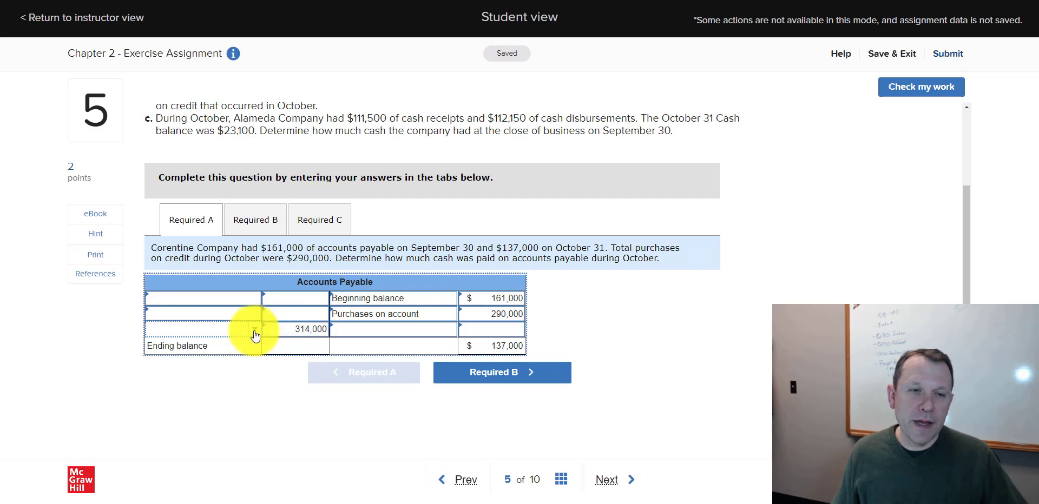
click(254, 333)
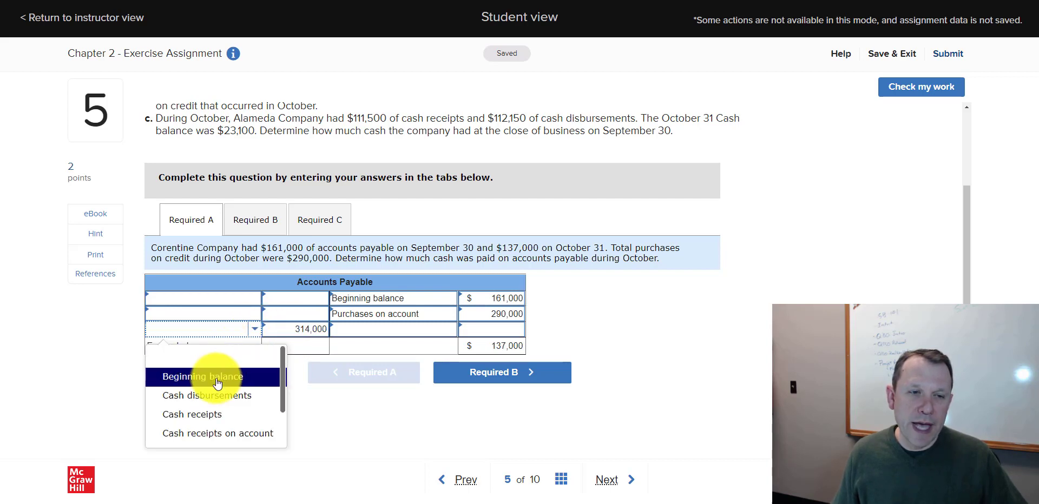
scroll(208, 413, down, 2)
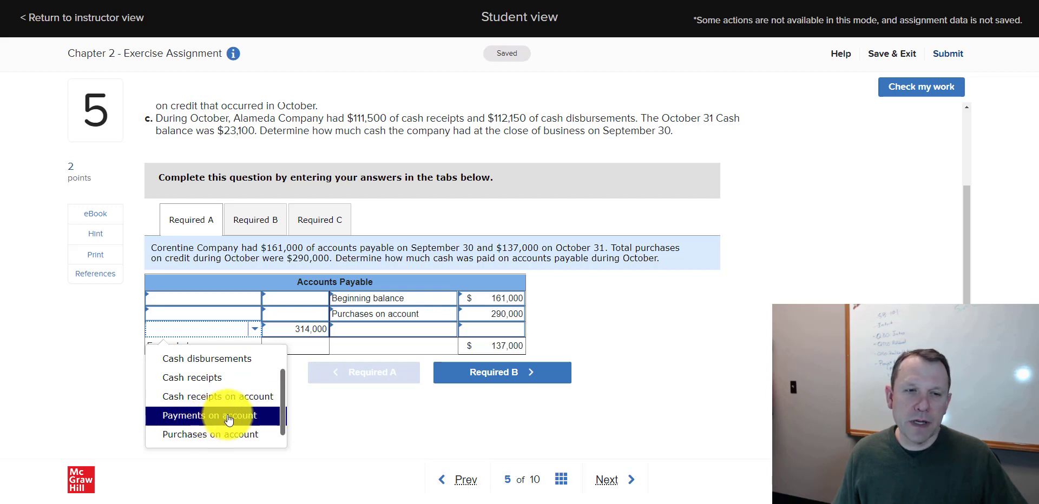
click(229, 420)
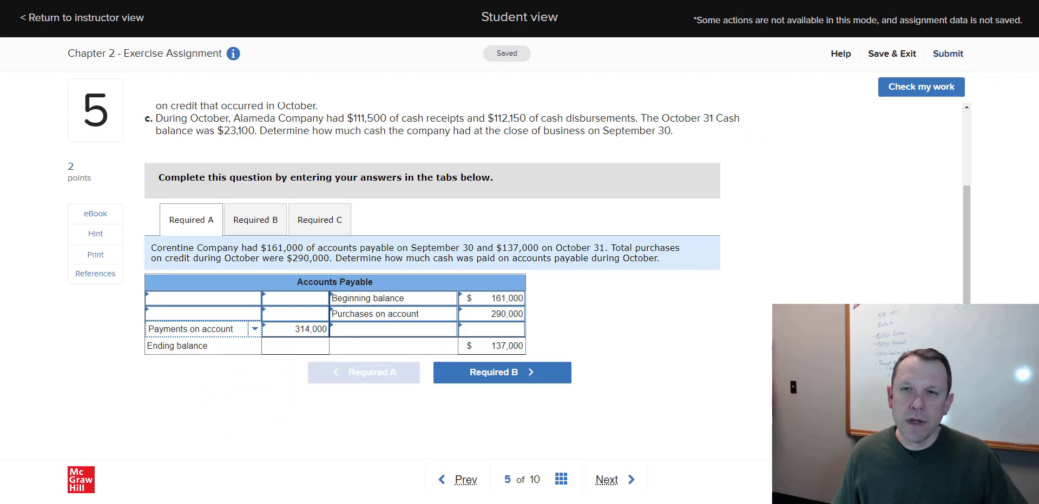
click(499, 344)
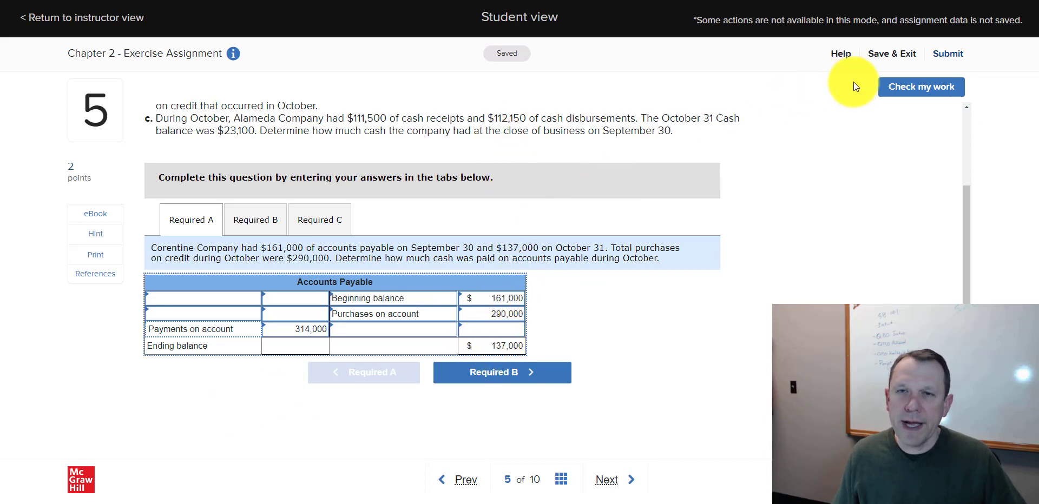
Step: Check the work on question 5 and review the marked Required A Accounts Payable table
click(922, 87)
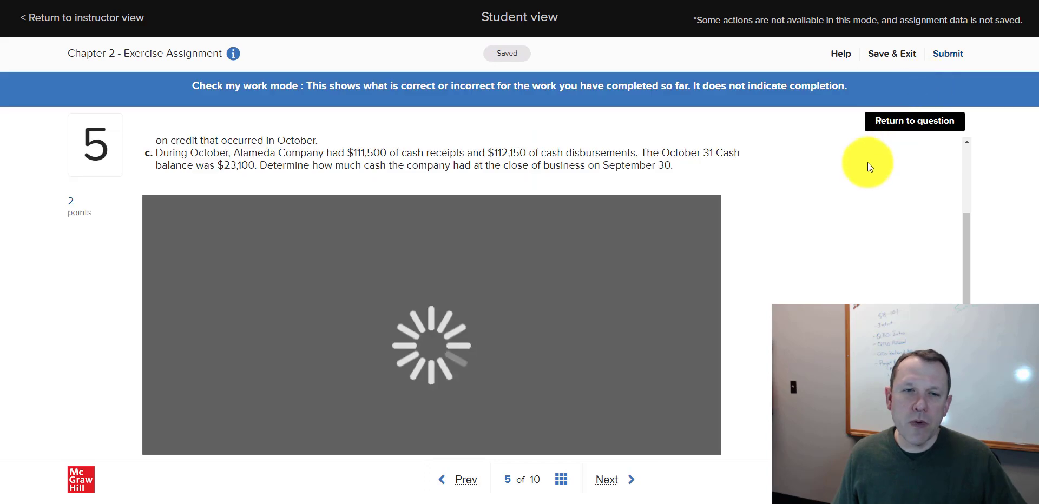
scroll(866, 163, down, 2)
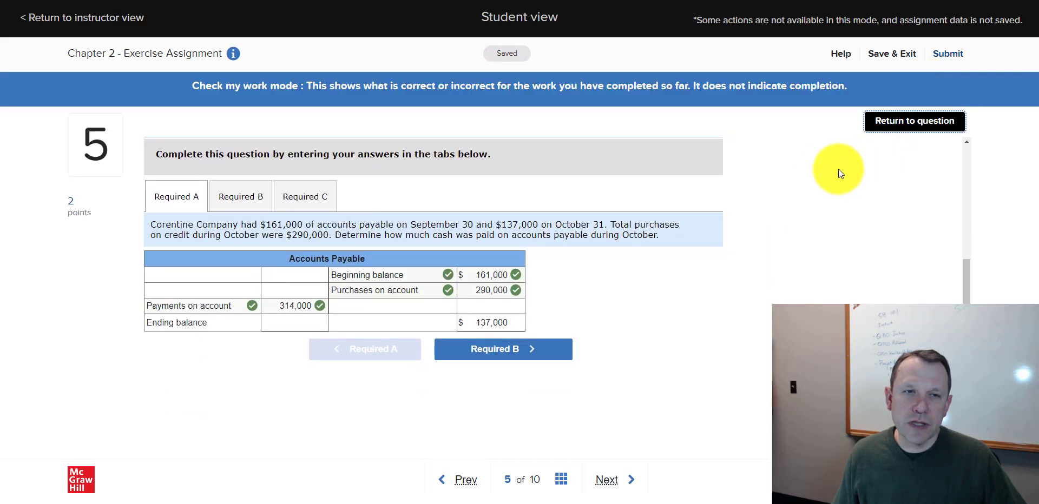
scroll(681, 195, up, 1)
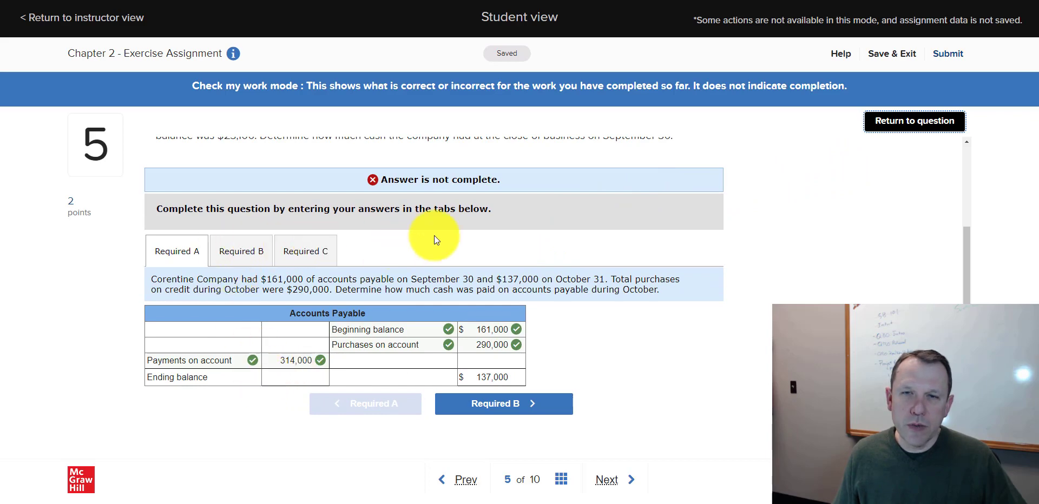
Step: Return to question 5 and, in Required B, set the first debit-side row of Accounts Receivable to Beginning balance
click(923, 123)
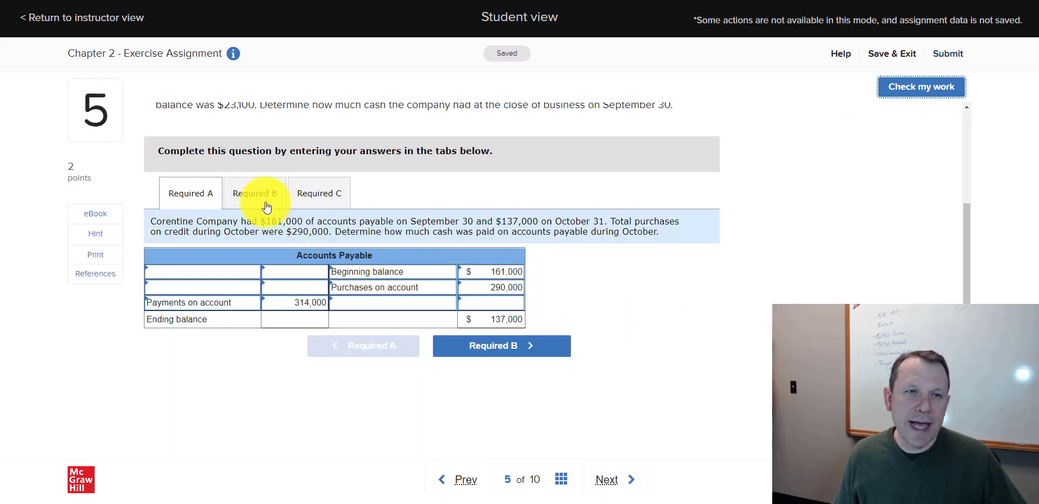
click(254, 191)
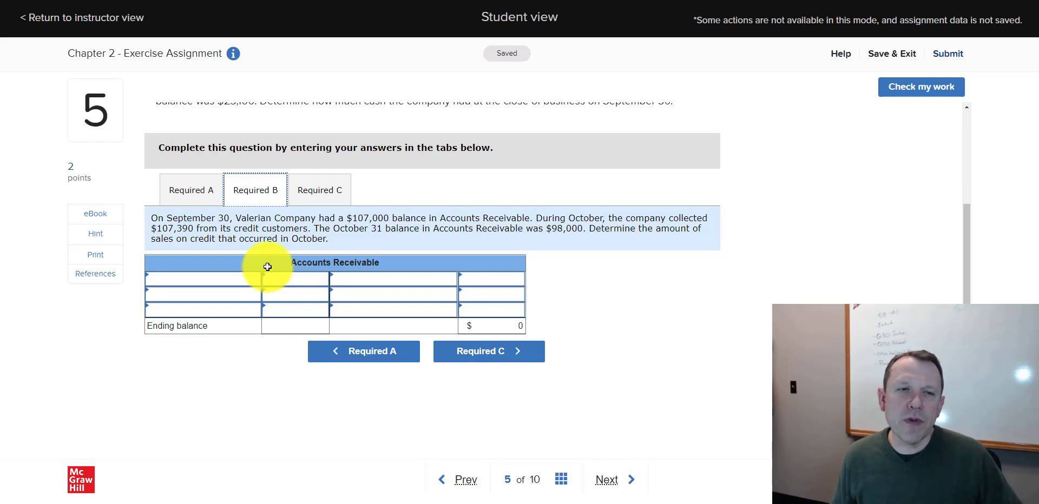
click(254, 285)
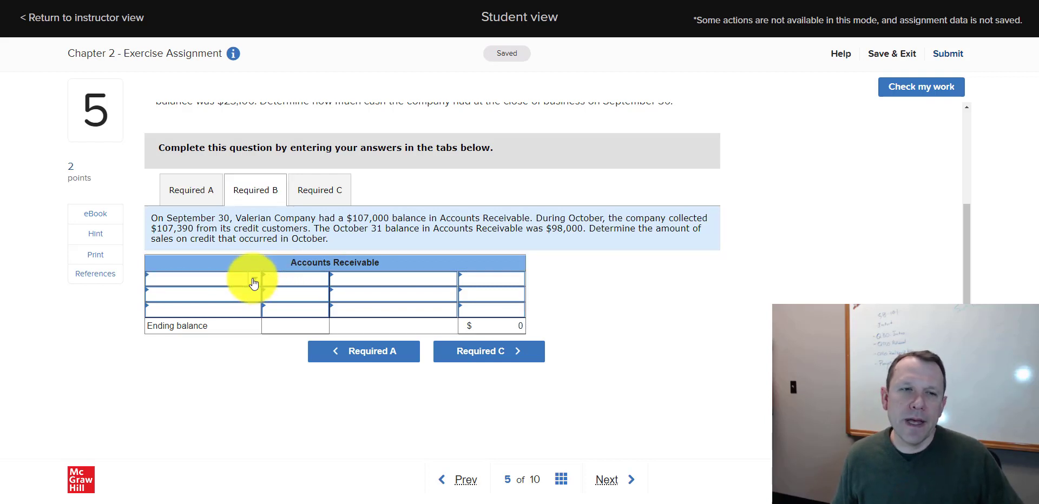
click(254, 284)
click(227, 326)
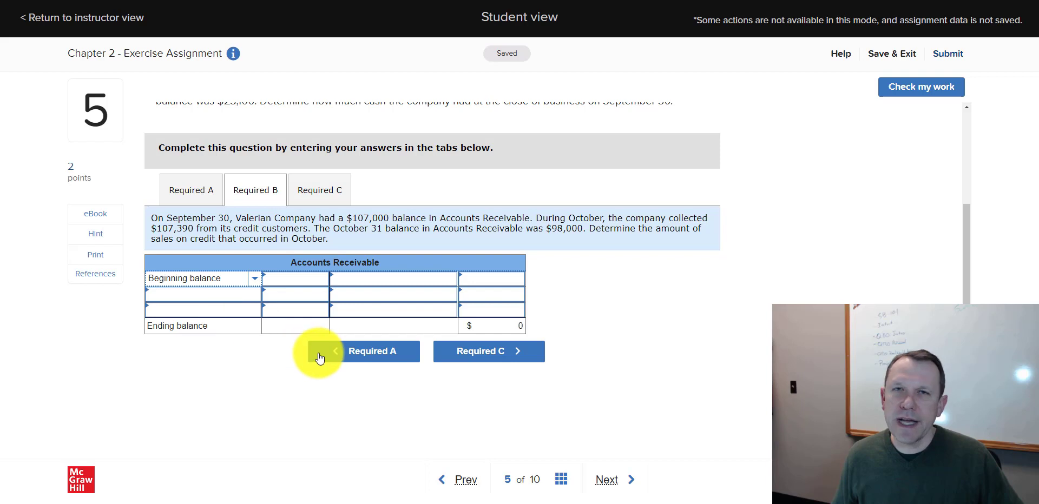
Step: Examine the Valerian Company case, highlighting the $107,000 September 30 balance, the $107,390 collected and the $98,000 October 31 balance
click(209, 295)
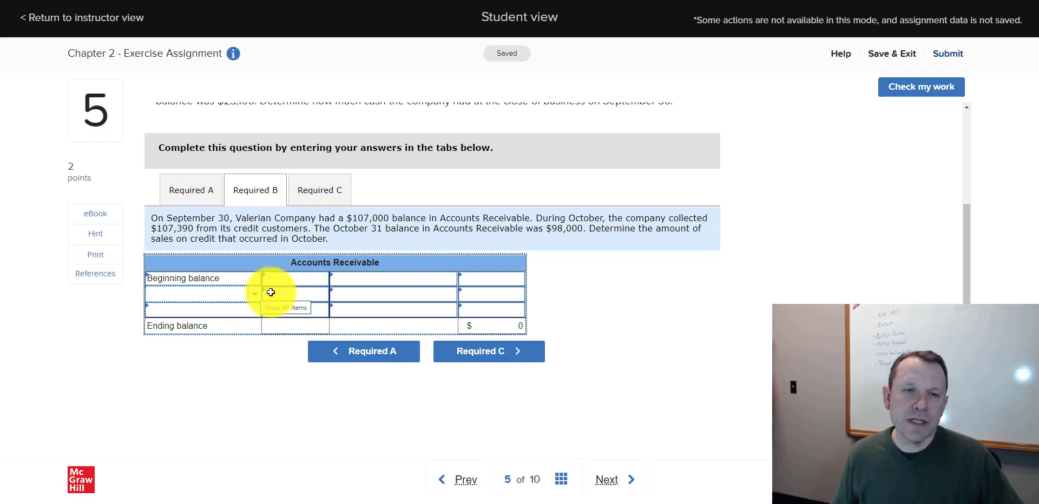
click(442, 311)
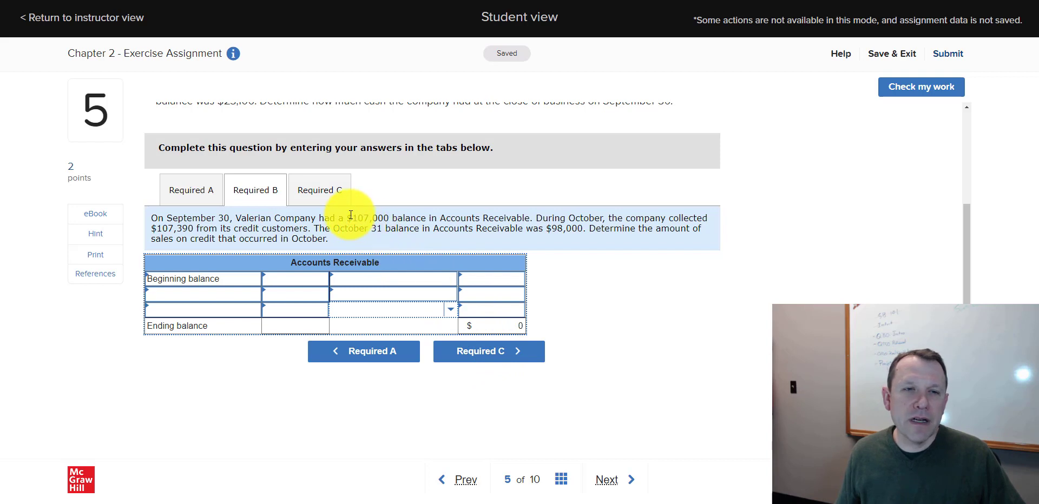
drag(348, 218, 388, 216)
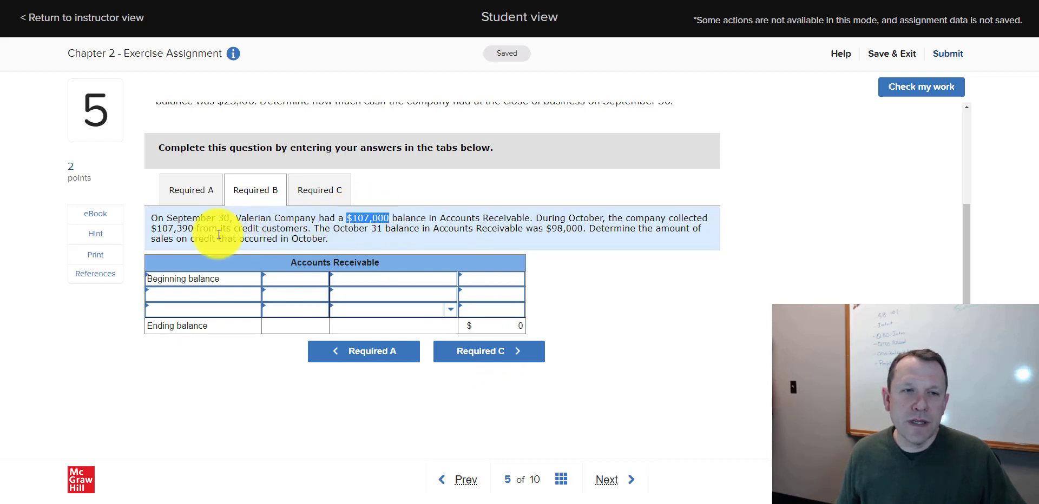
drag(151, 228, 263, 225)
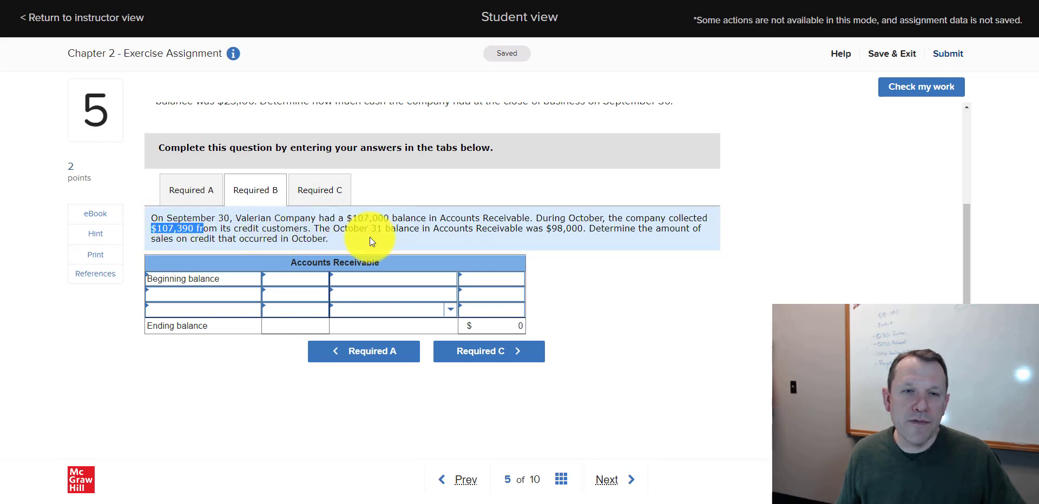
drag(551, 229, 586, 229)
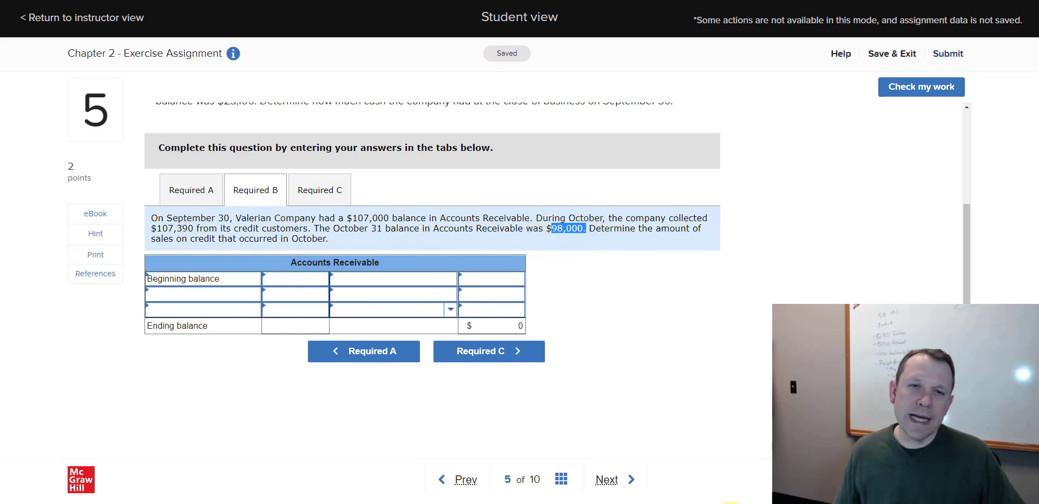
click(514, 323)
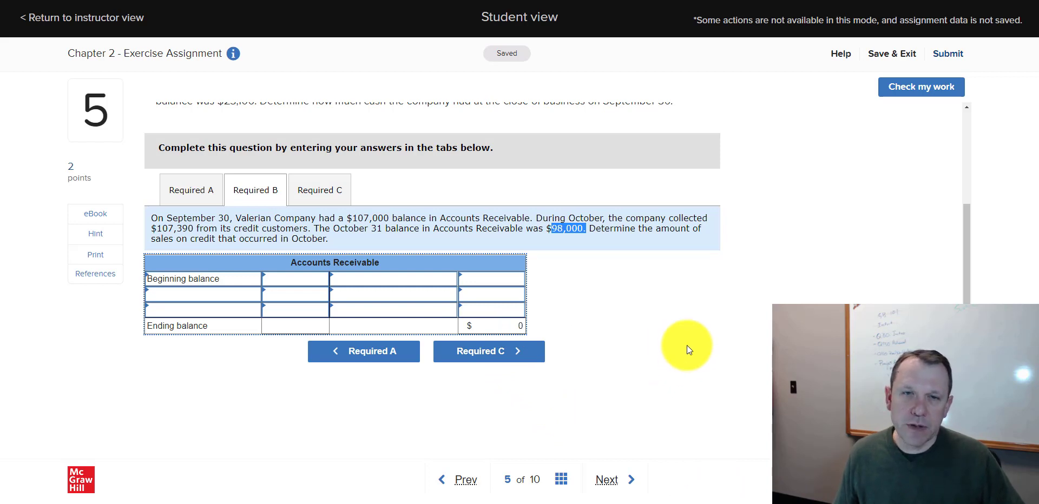
Step: Look over the Required C and Required B tables, then review the amounts entered in Required A's Accounts Payable account
scroll(766, 340, up, 1)
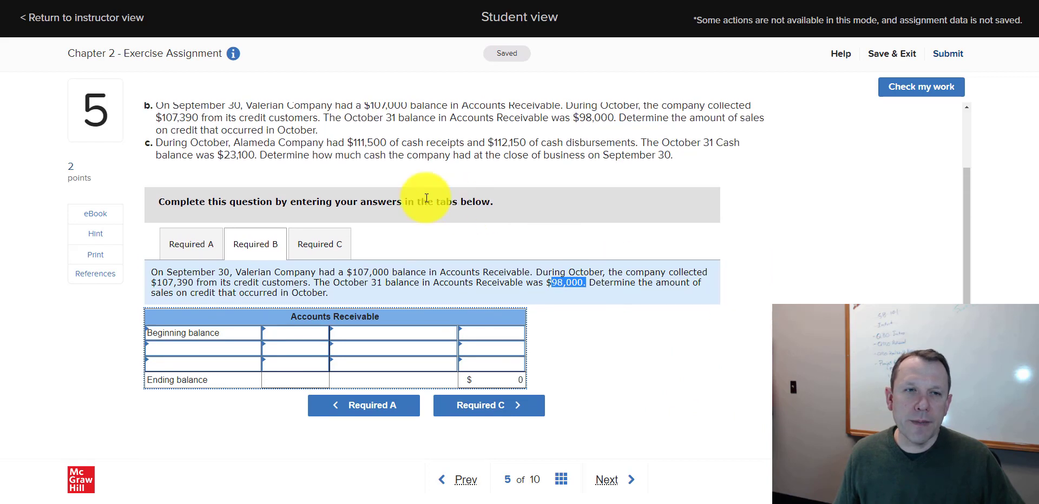
click(324, 244)
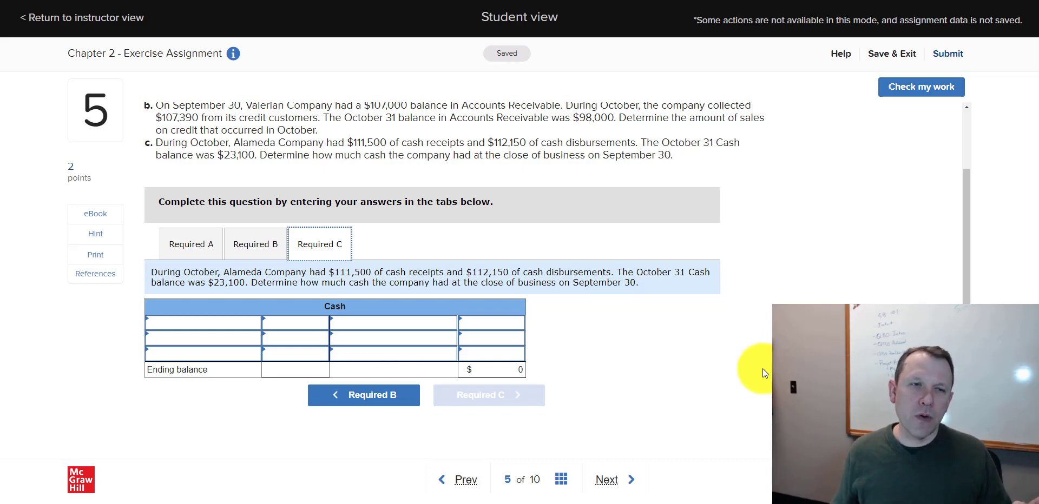
click(265, 244)
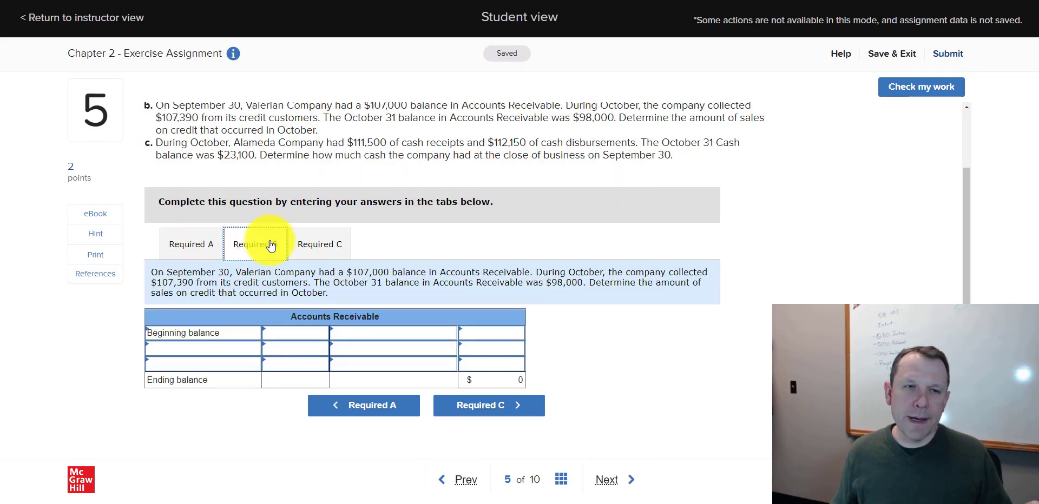
click(196, 246)
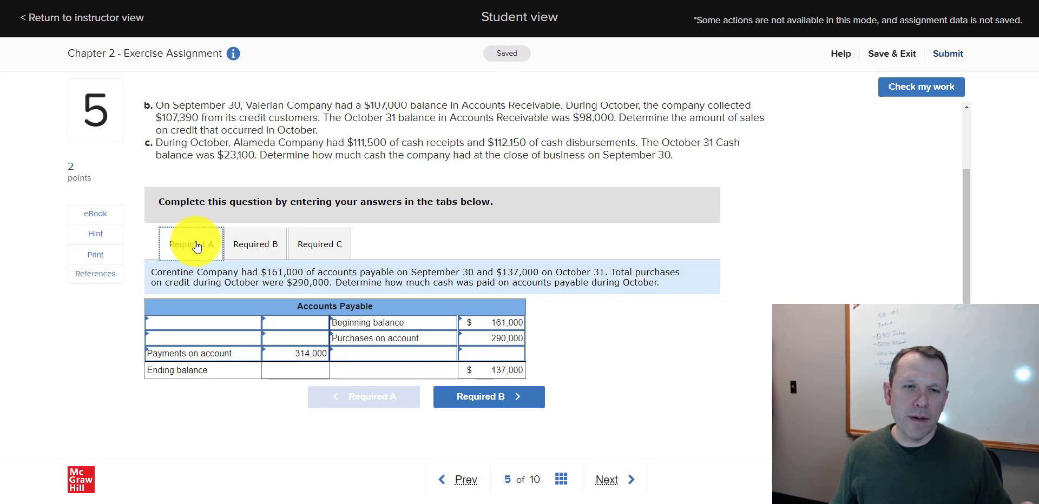
click(510, 324)
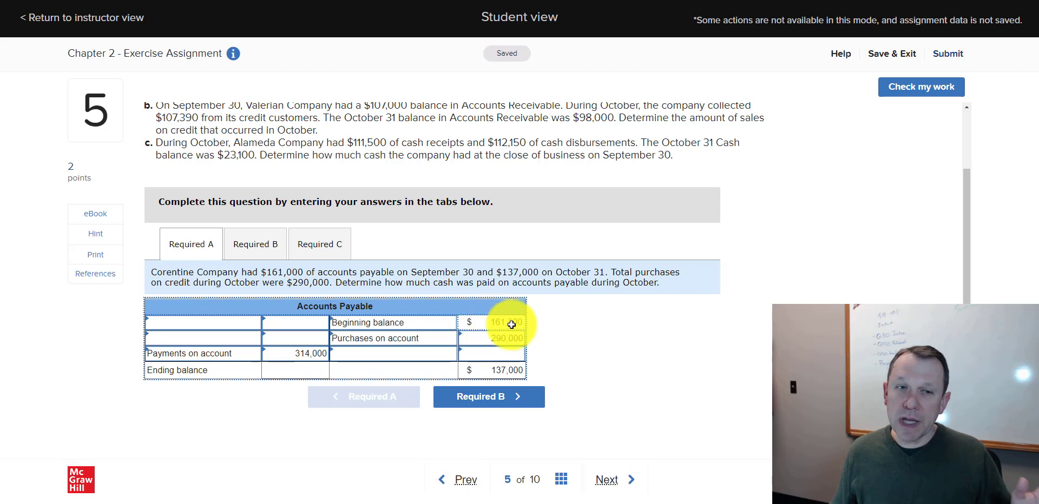
click(499, 342)
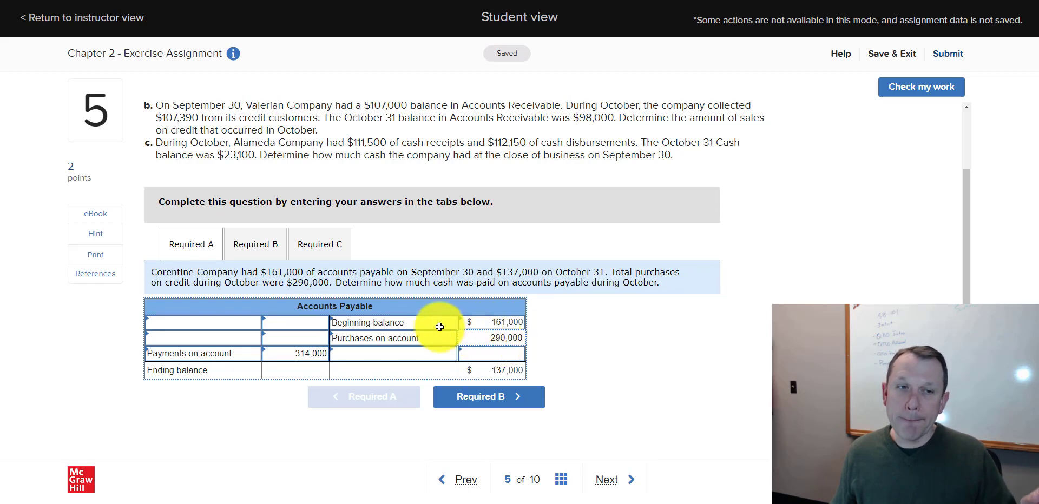
click(299, 358)
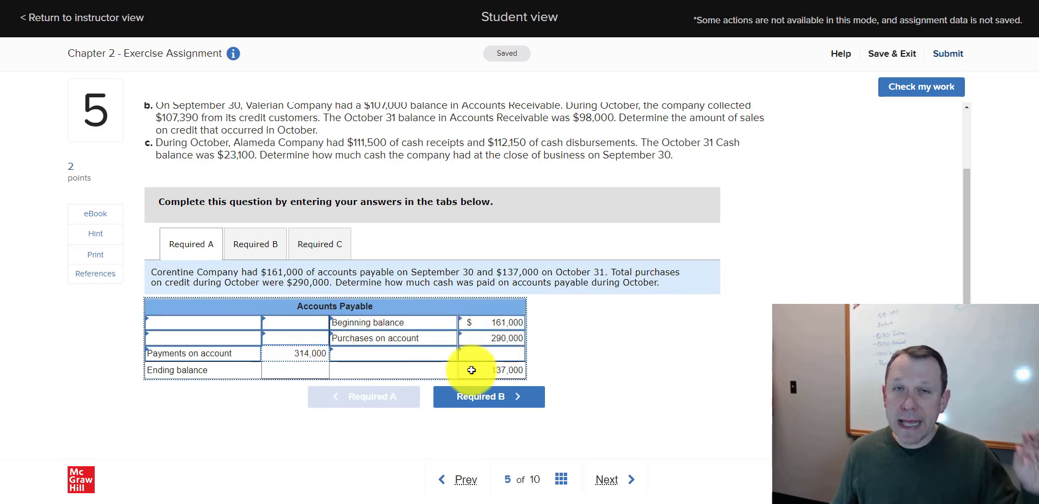
click(510, 376)
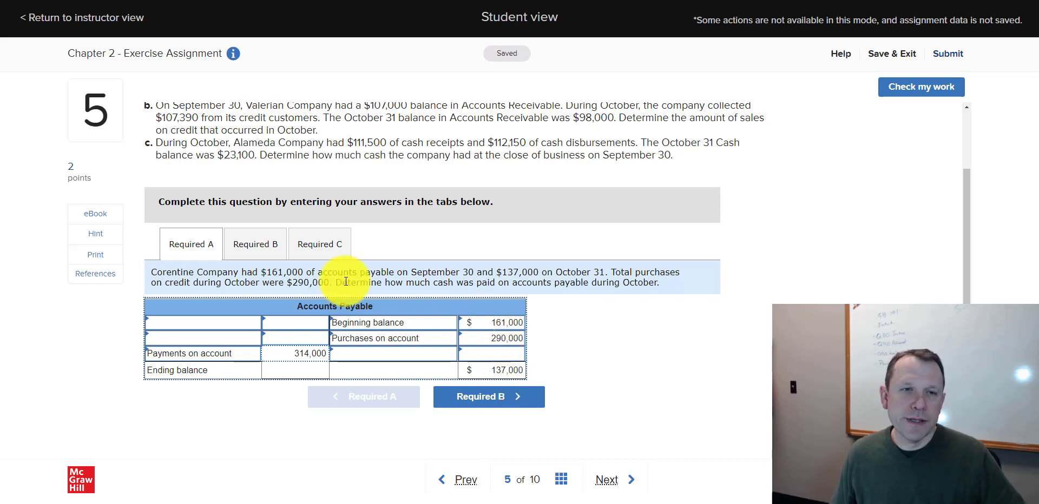
Step: In Required C, set the first debit-side row of the Cash account to Beginning balance
click(321, 244)
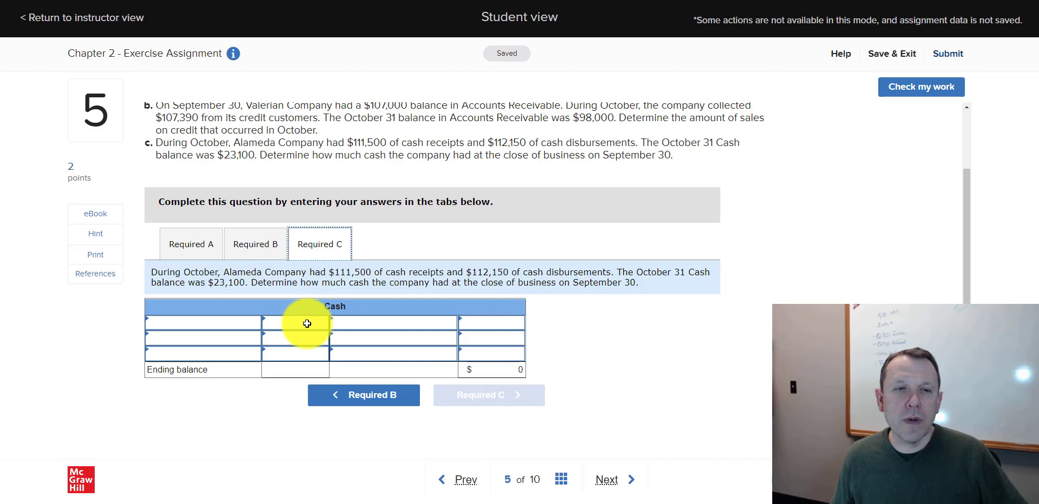
click(251, 326)
click(252, 324)
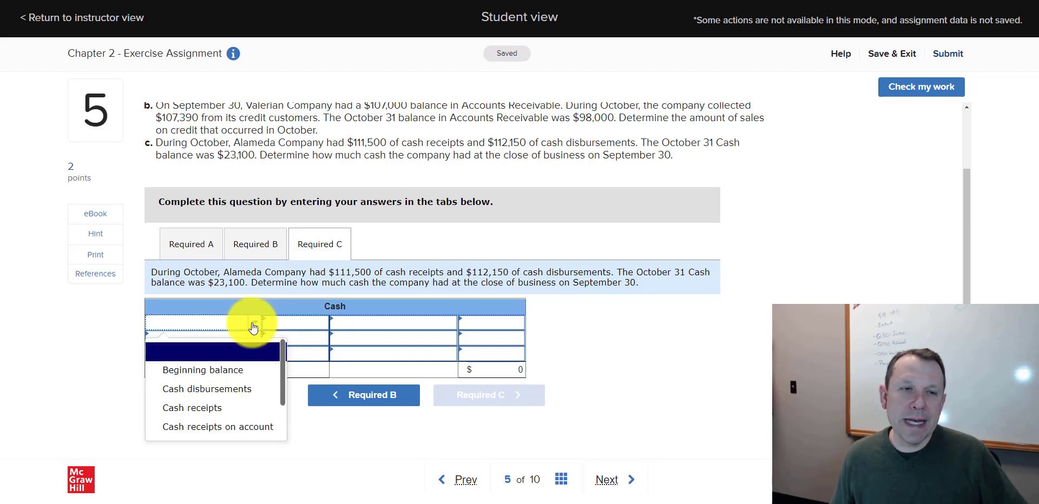
click(214, 368)
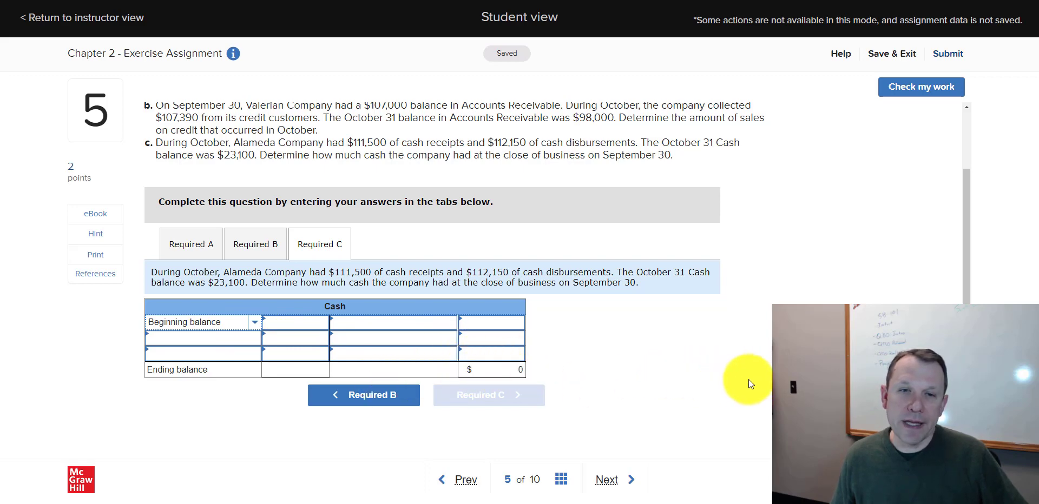
Step: Move on to question 6 and look over the Sustain Company transactions and the journal entry worksheet for transaction 1
scroll(683, 382, up, 3)
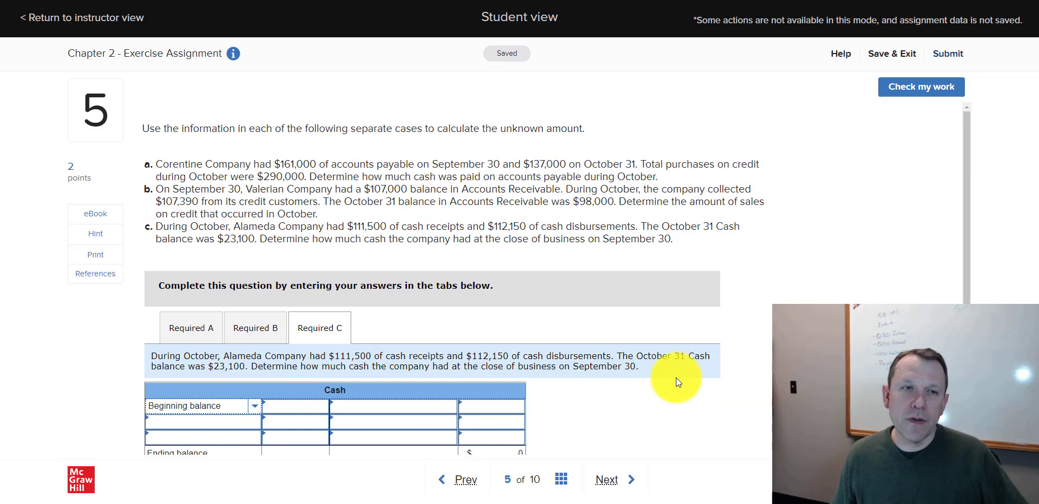
click(606, 480)
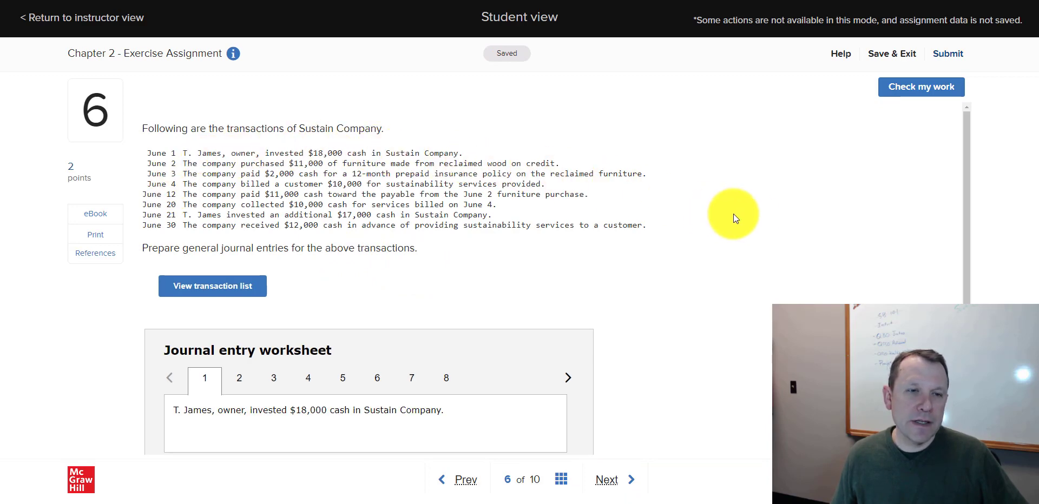
scroll(797, 233, down, 2)
scroll(797, 233, up, 2)
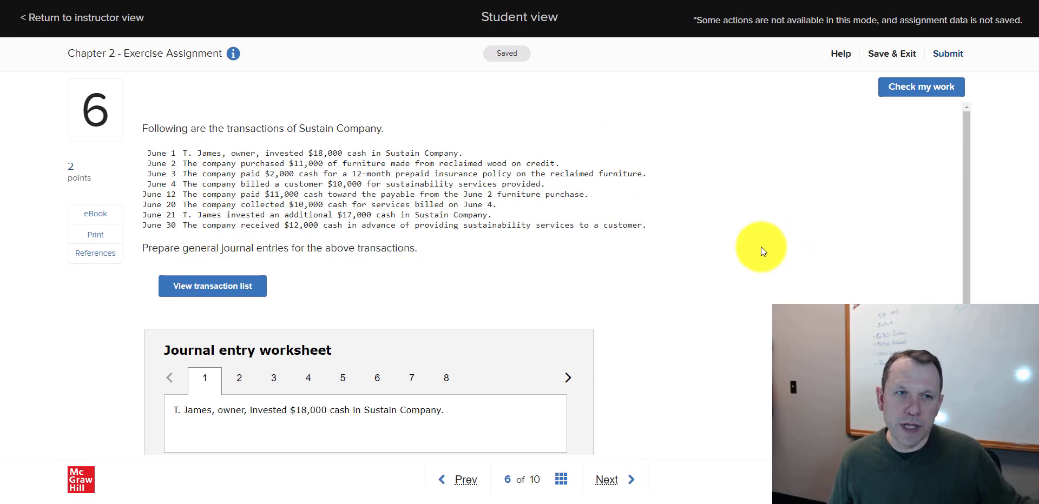
scroll(759, 248, down, 1)
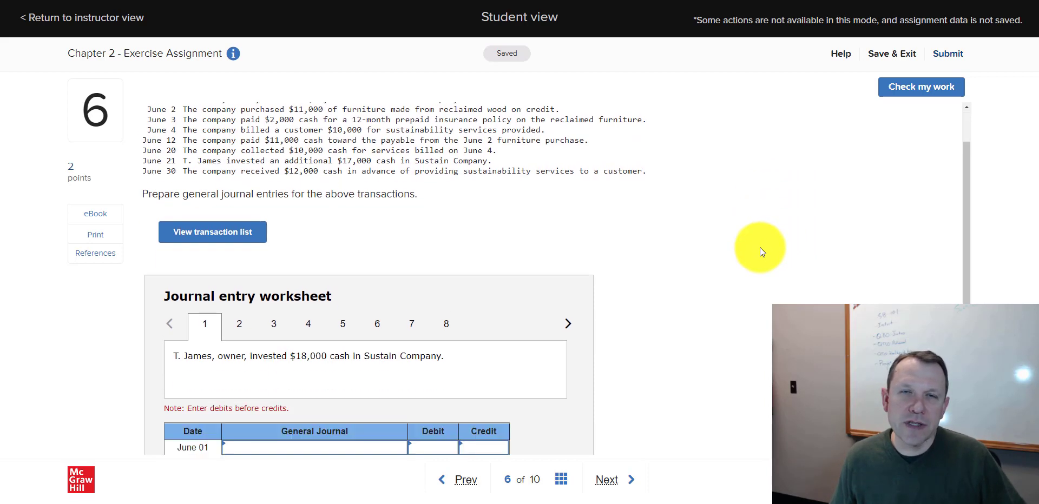
scroll(759, 248, down, 2)
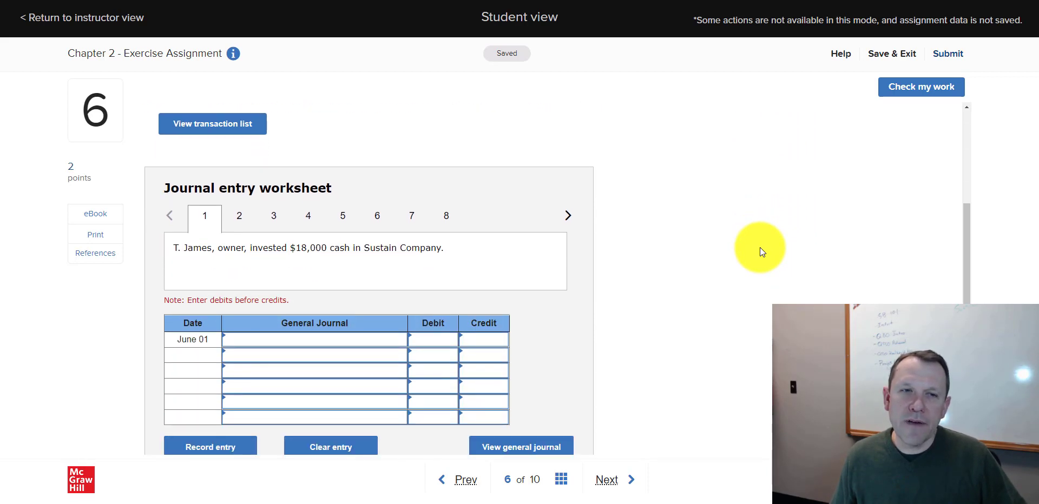
scroll(760, 251, down, 1)
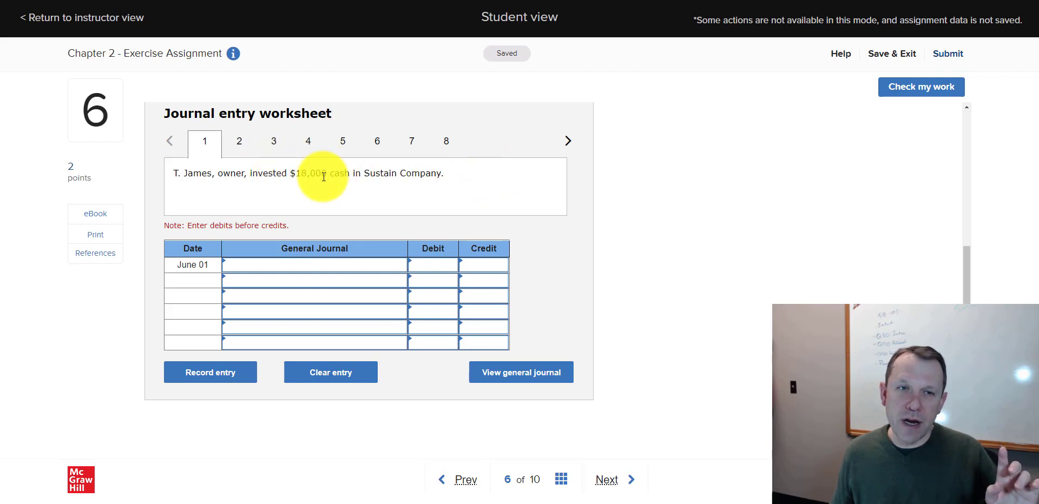
Step: Highlight the word cash in transaction 1, then choose Cash as the first account of the June 01 entry
double_click(342, 173)
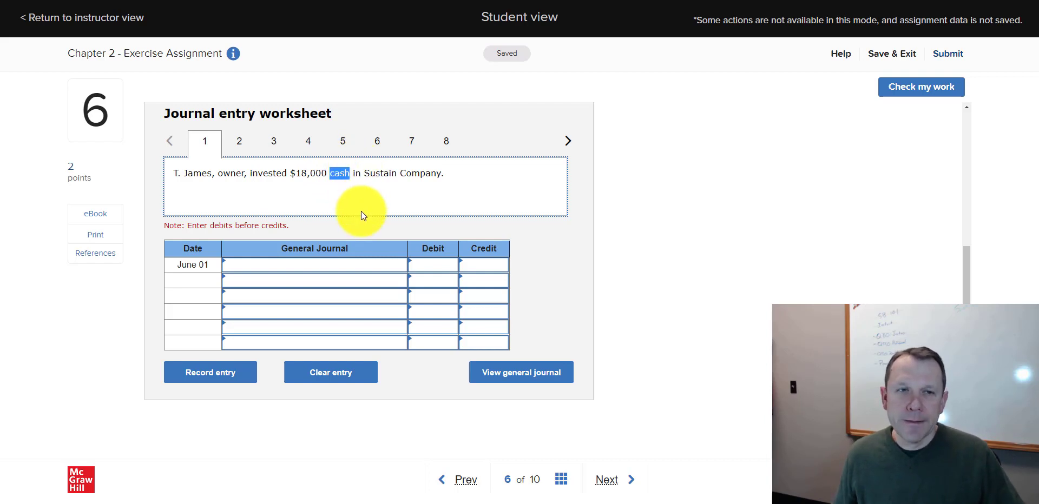
click(292, 178)
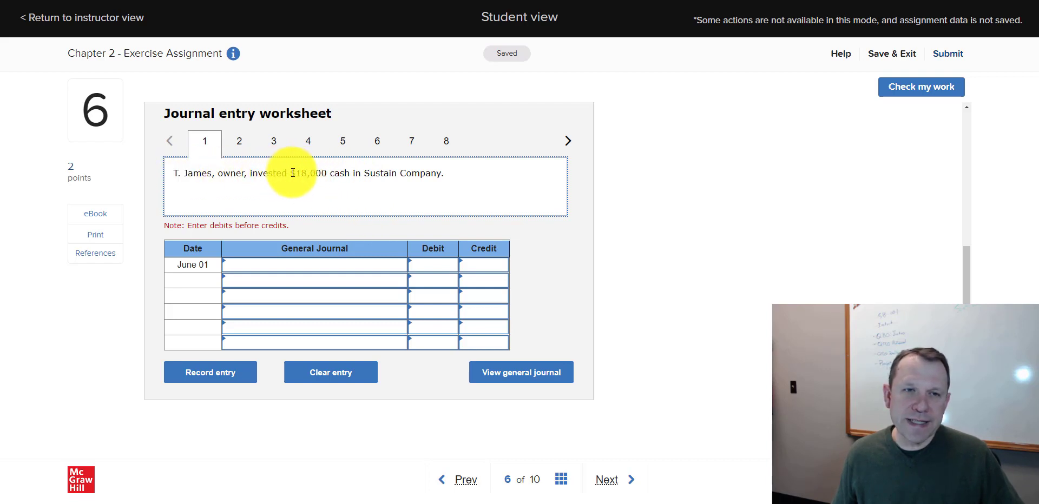
click(395, 265)
click(403, 272)
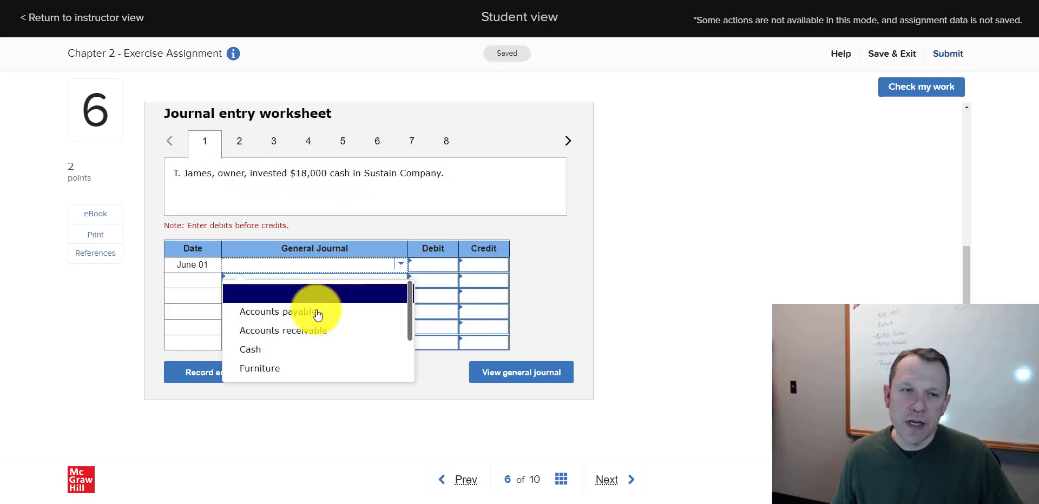
click(262, 352)
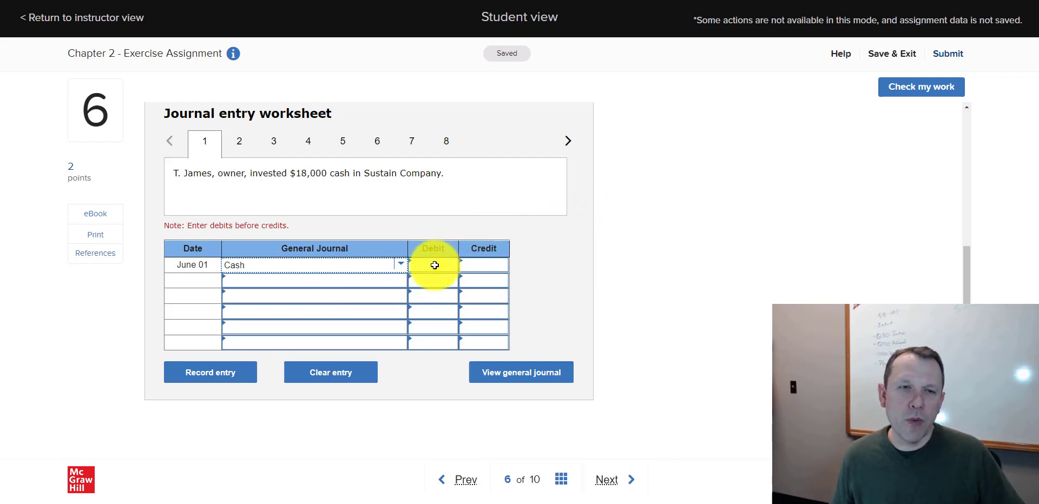
Step: Choose the owner's Capital account in the second row of the June 01 journal entry
click(382, 279)
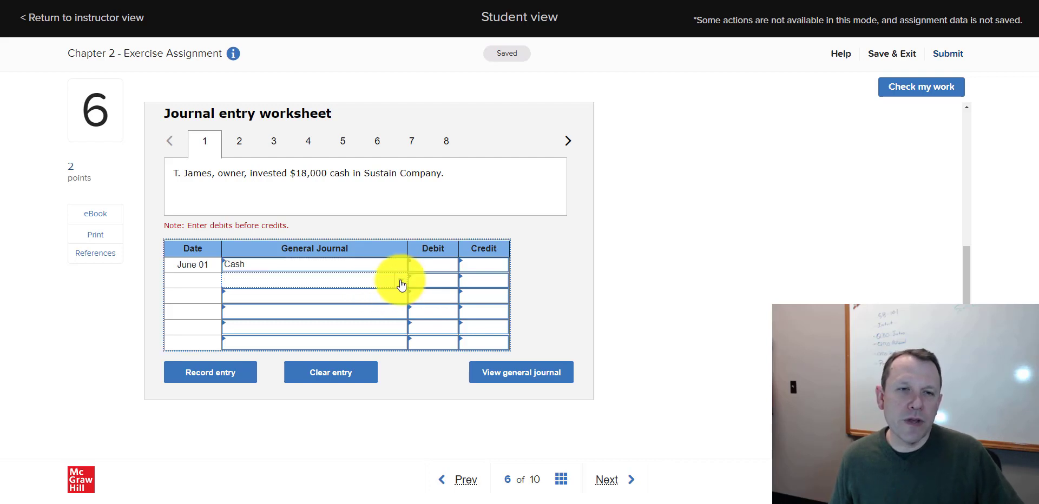
click(400, 281)
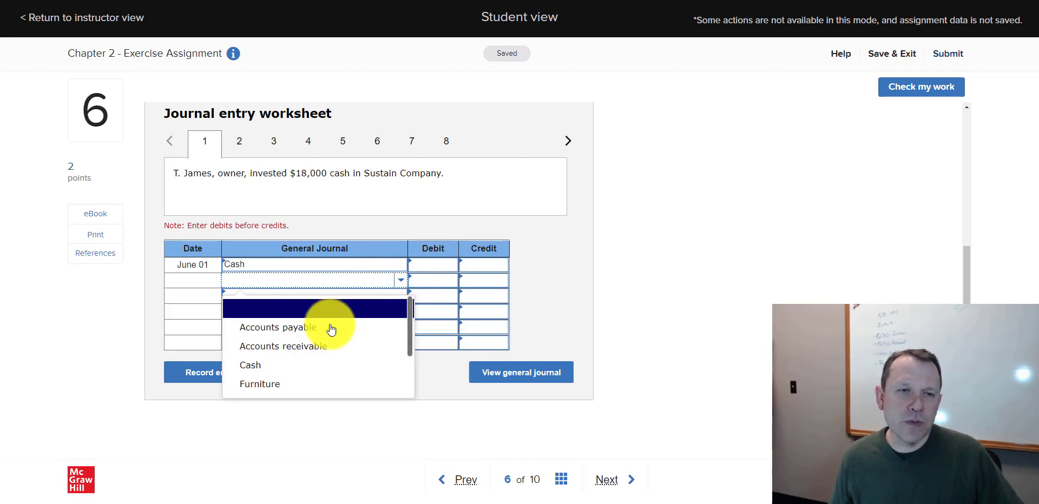
scroll(324, 332, down, 3)
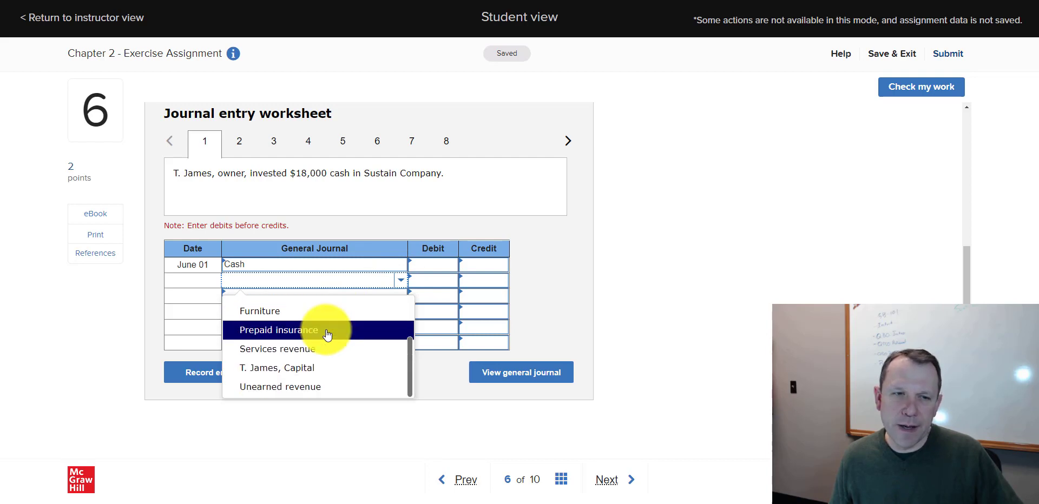
click(309, 372)
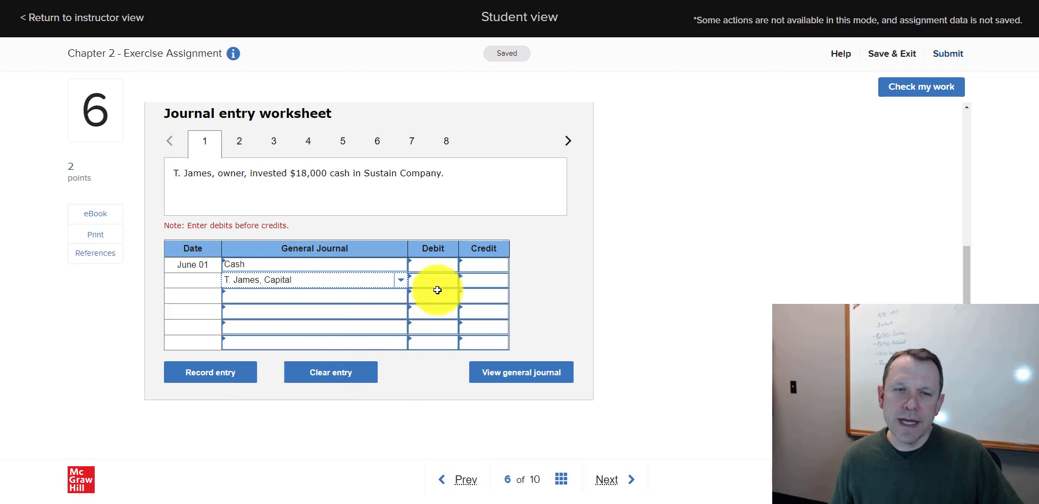
Step: Enter a debit of 18,000 for Cash and a credit of 18,000 for the owner's Capital in the June 01 entry
click(428, 261)
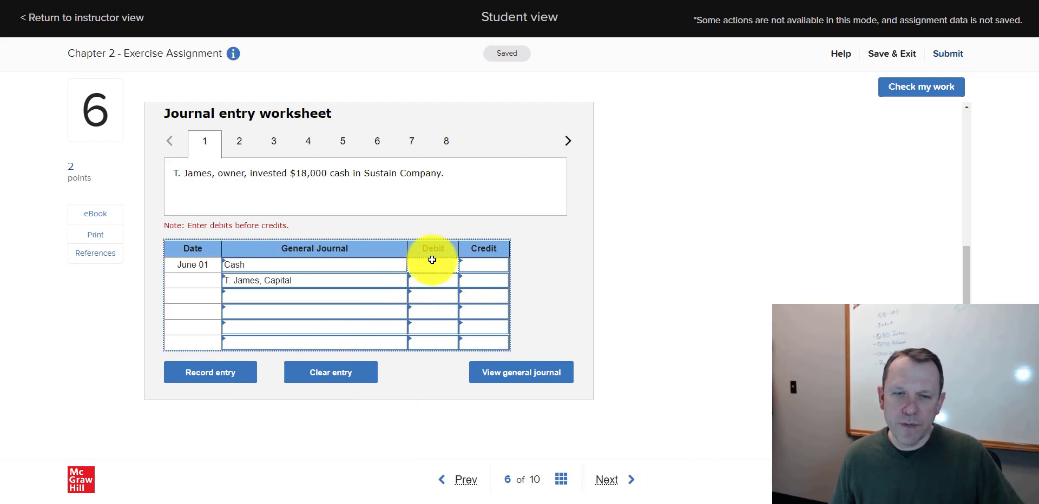
click(432, 260)
text(18,00)
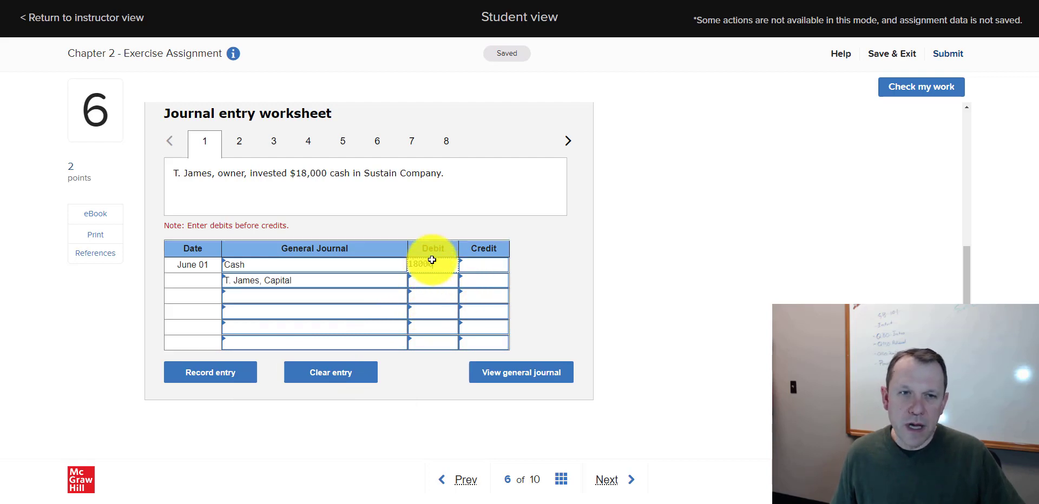
text(0)
click(498, 277)
text(18,0)
text(00)
click(553, 265)
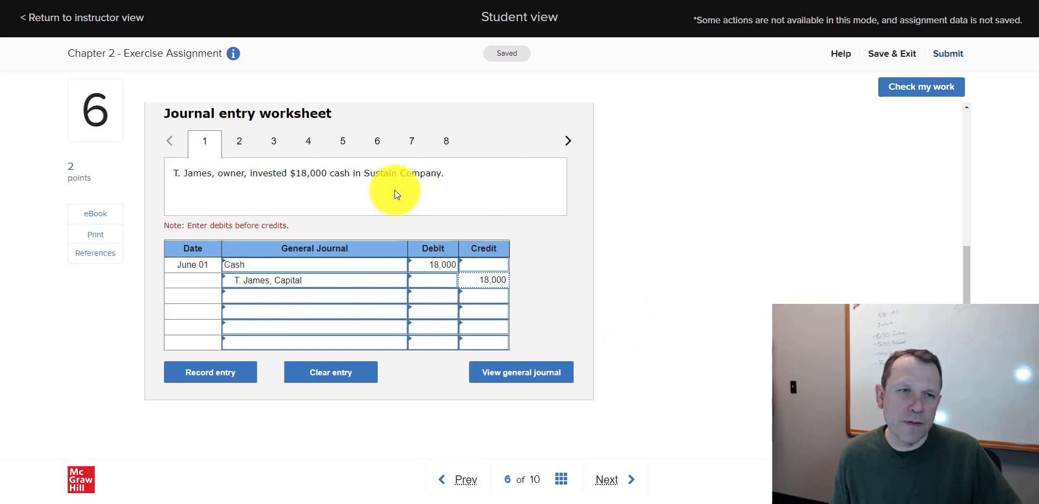
Step: Go to transaction 2, highlight the $11,000 furniture amount and choose Furniture as the first account of the June 02 entry
click(241, 148)
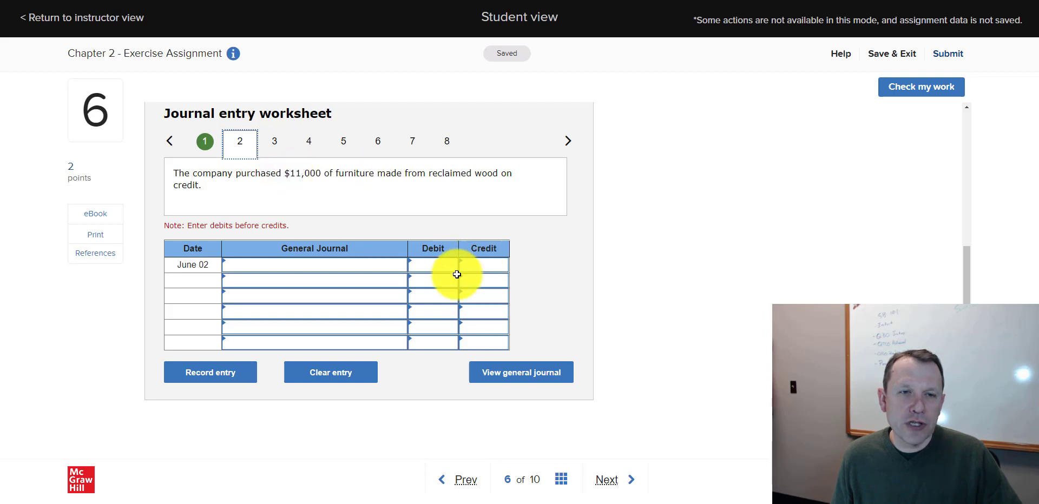
drag(290, 173, 373, 176)
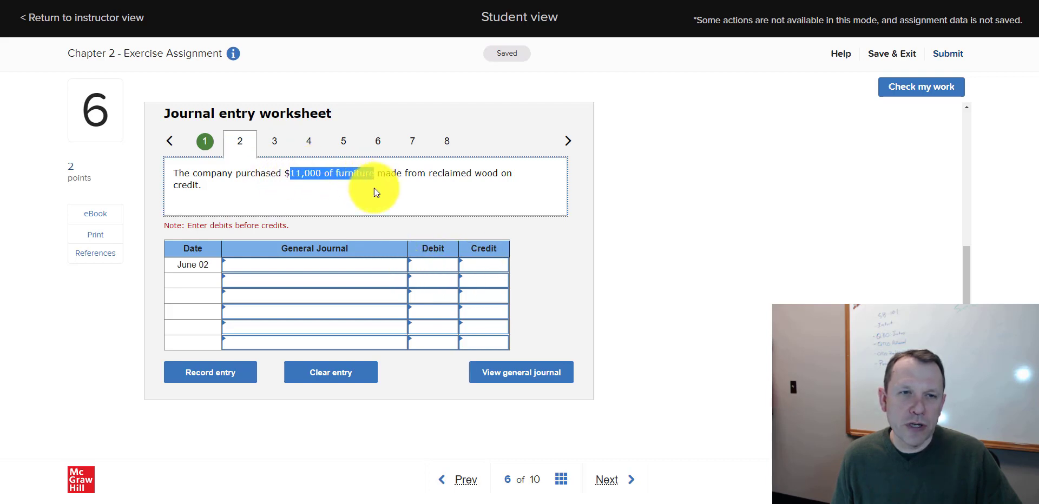
click(393, 273)
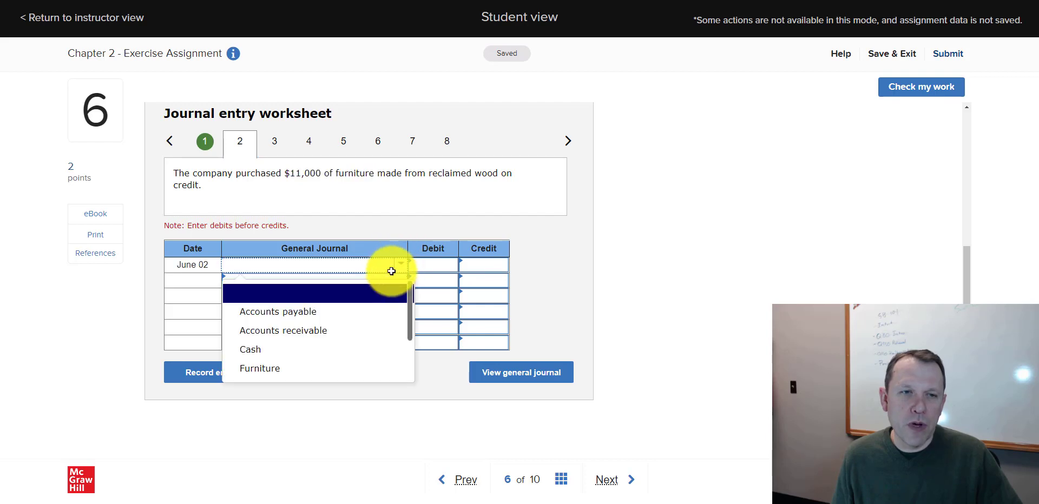
click(273, 369)
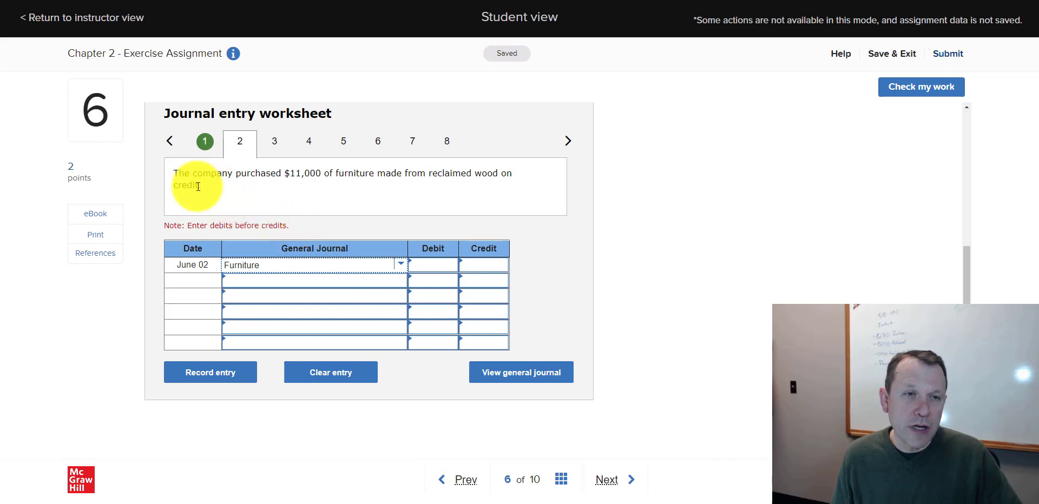
Step: Highlight the word credit in transaction 2 and choose Accounts payable in the second row of the June 02 entry
drag(202, 186, 167, 184)
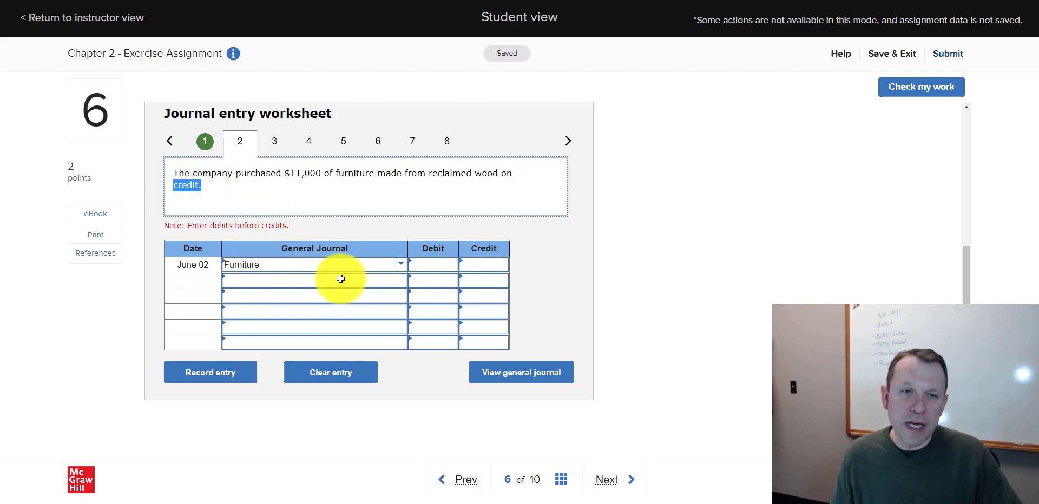
click(364, 279)
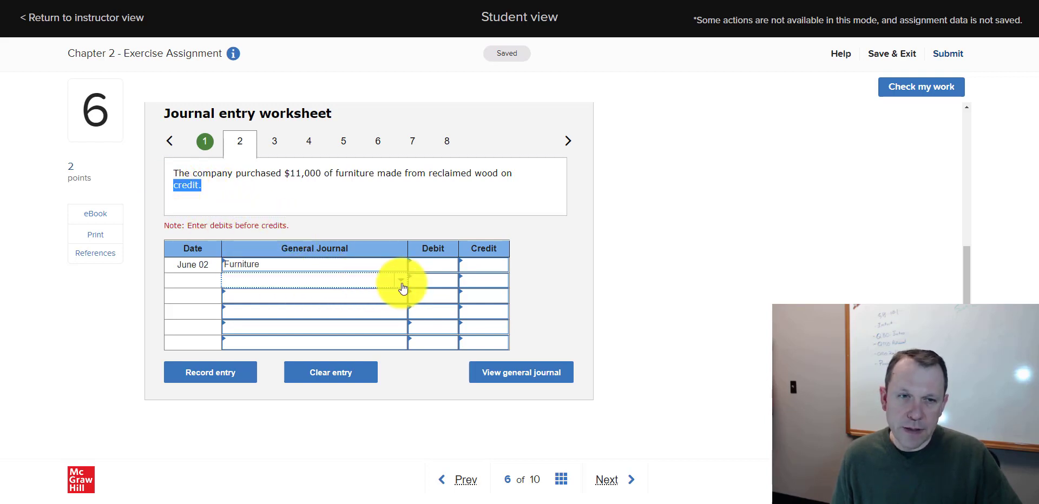
click(402, 281)
scroll(343, 332, down, 1)
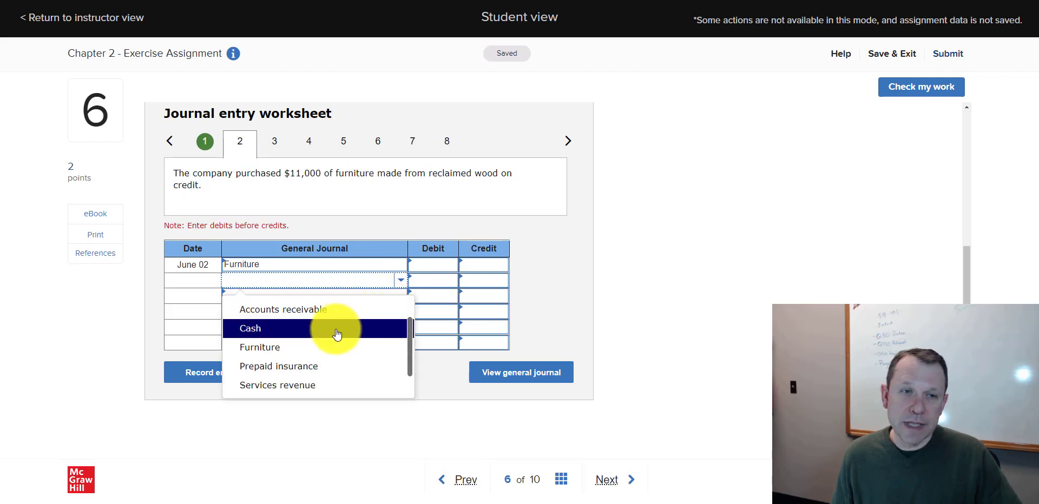
scroll(325, 319, up, 1)
click(308, 336)
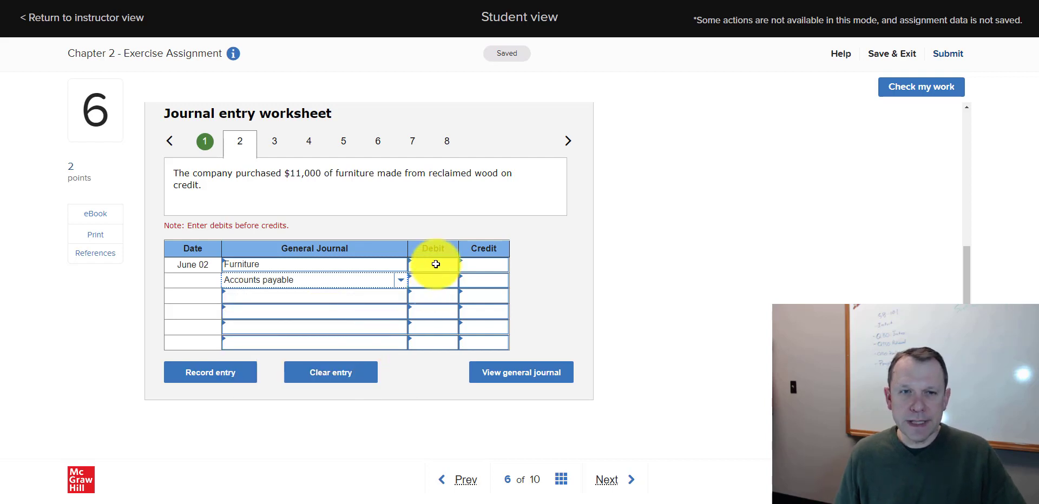
click(436, 264)
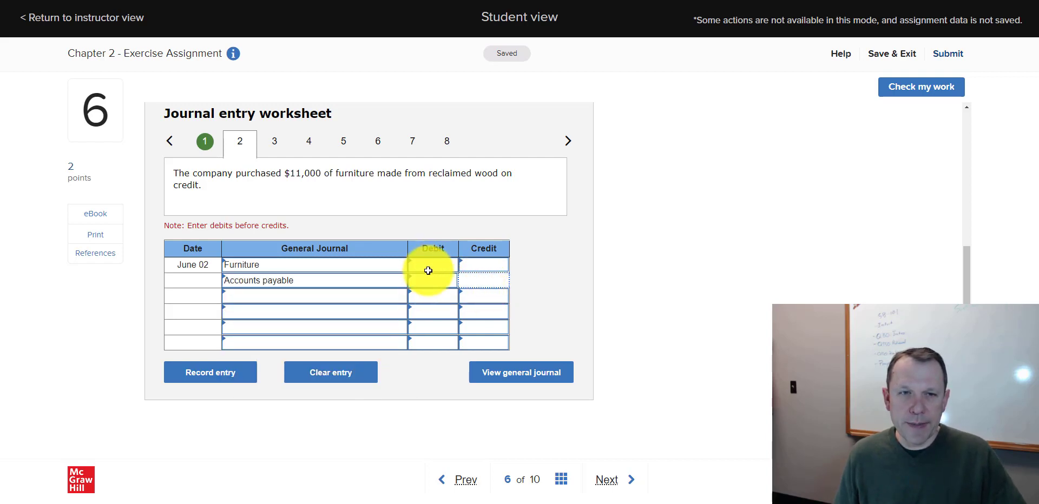
Step: Go to transaction 3, highlight the cash payment wording and choose Cash in the second row of the June 03 entry
click(274, 140)
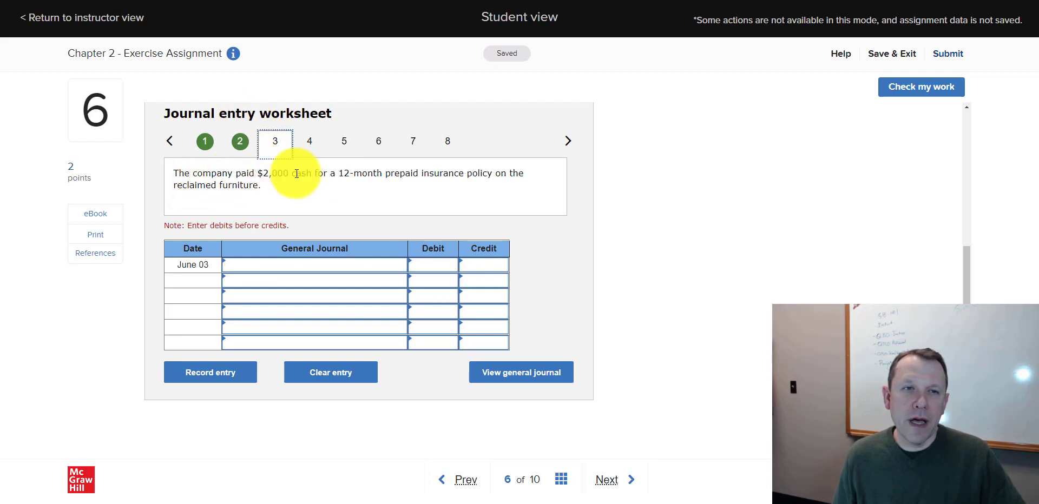
drag(293, 174, 314, 176)
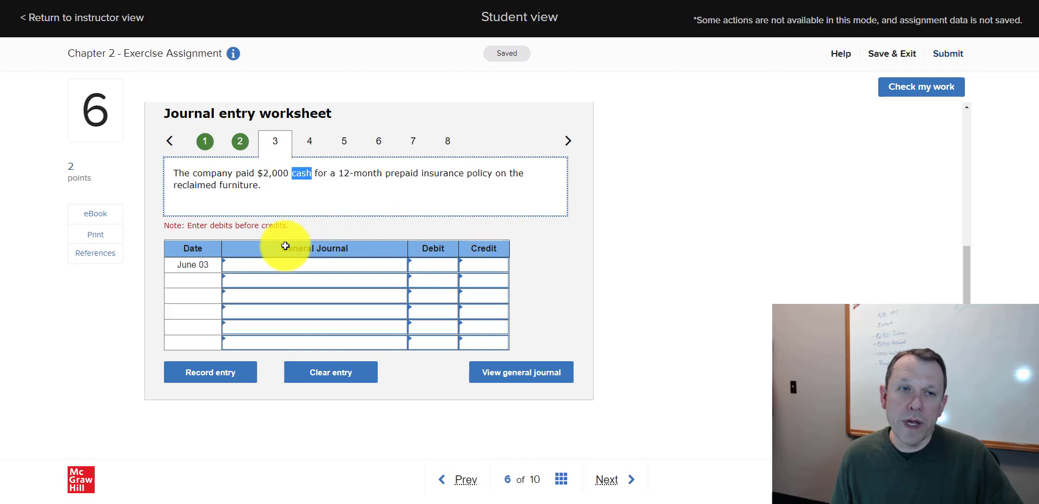
click(236, 176)
drag(236, 176, 306, 174)
click(401, 288)
click(401, 279)
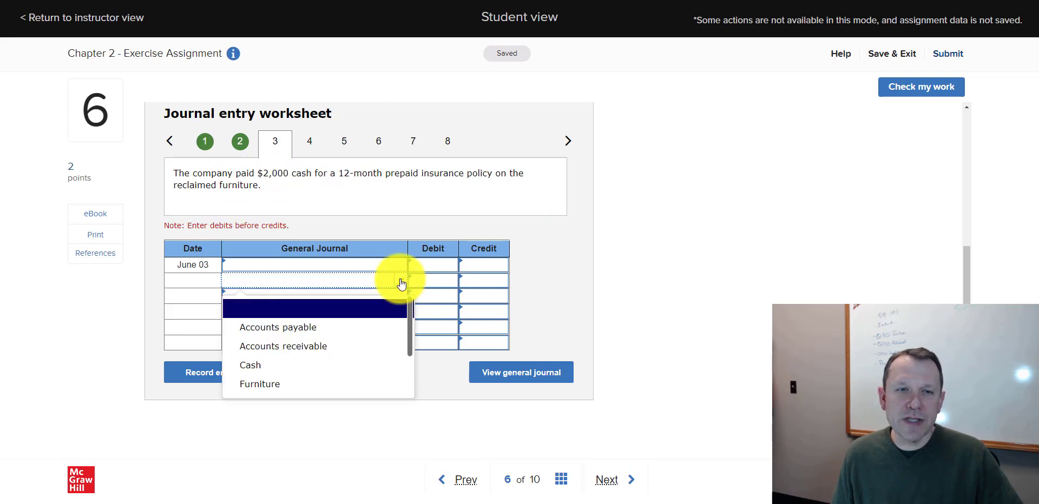
click(270, 366)
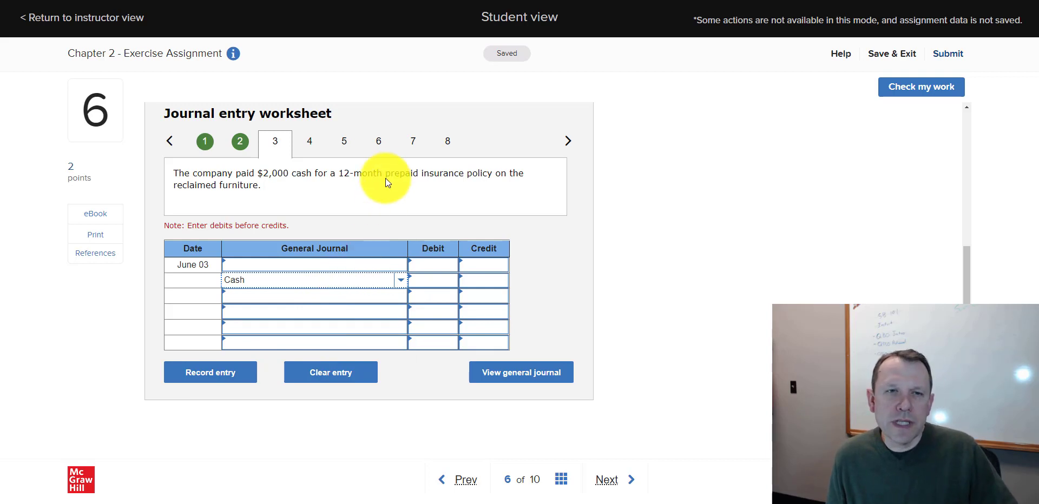
Step: Choose Prepaid insurance as the first account of the June 03 journal entry
click(386, 265)
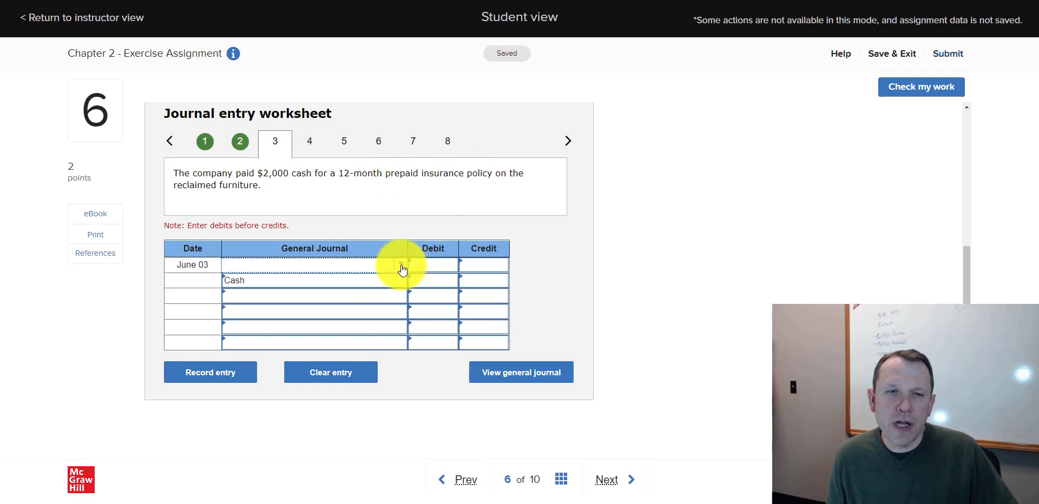
click(401, 269)
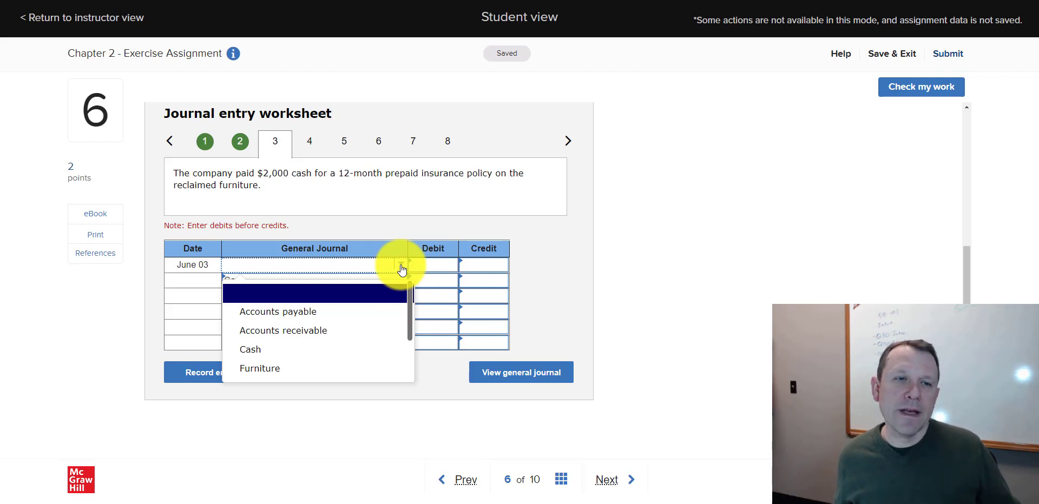
scroll(318, 329, down, 1)
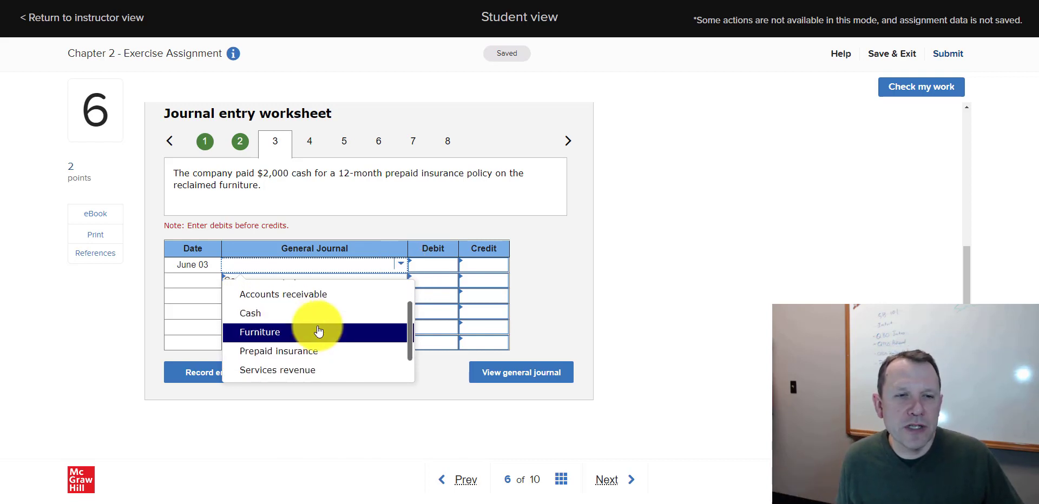
click(303, 350)
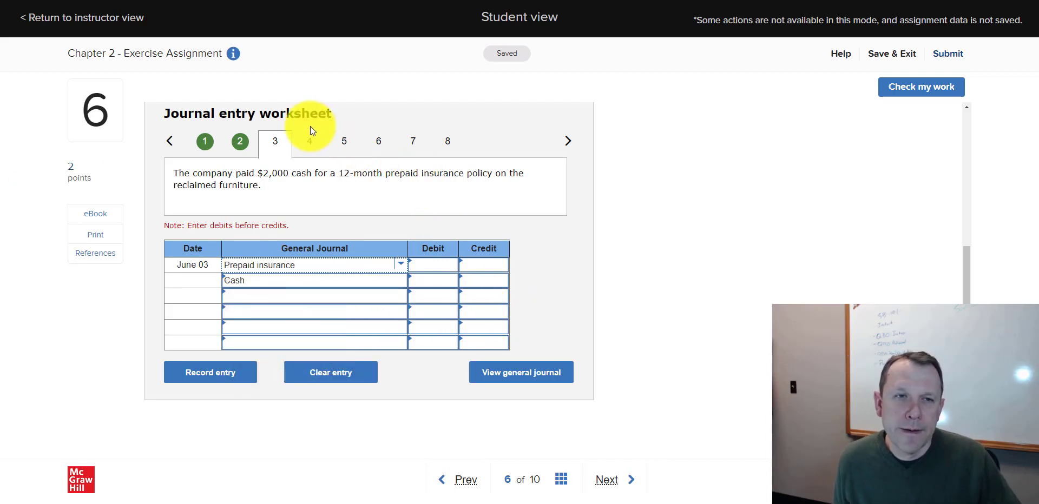
Step: Go to transaction 4, highlight the $10,000 of services provided and choose Accounts receivable as the June 04 entry's first account
click(308, 150)
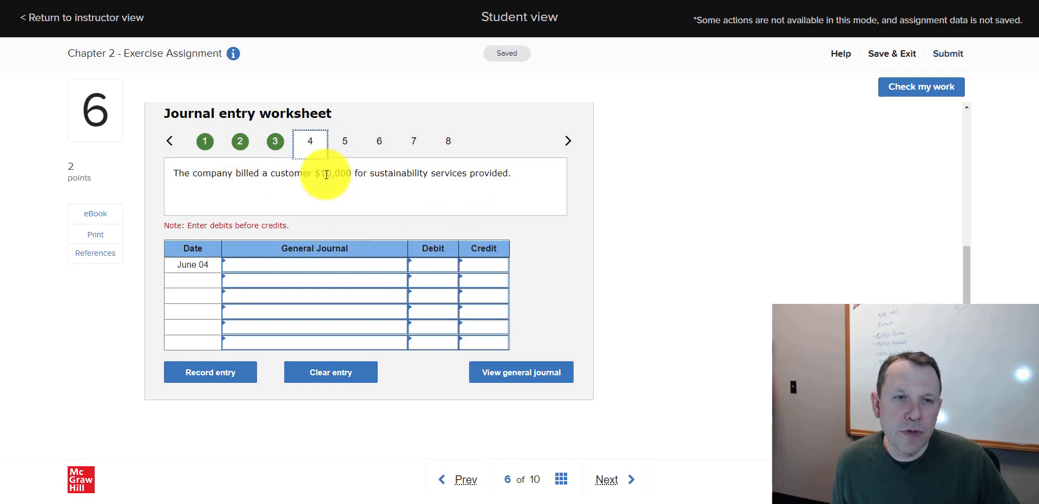
drag(320, 172, 453, 164)
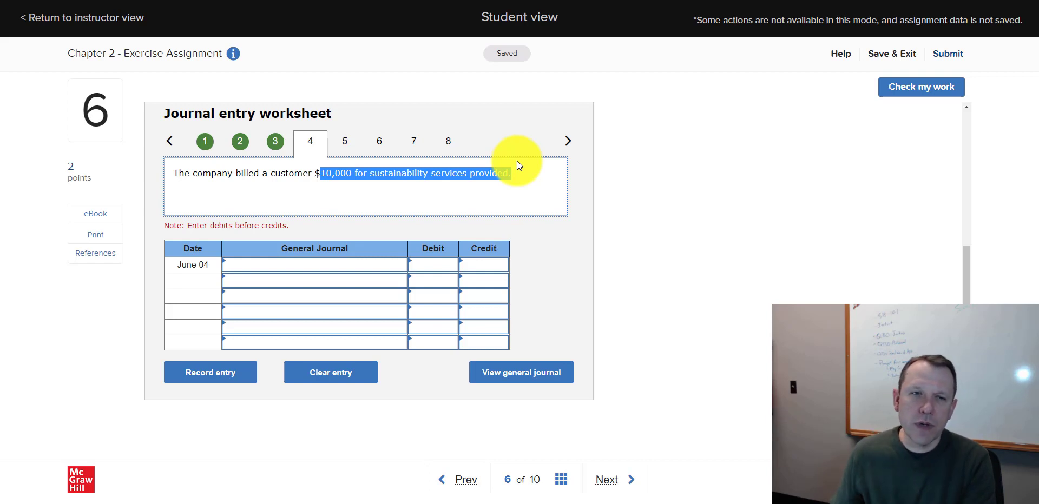
click(384, 262)
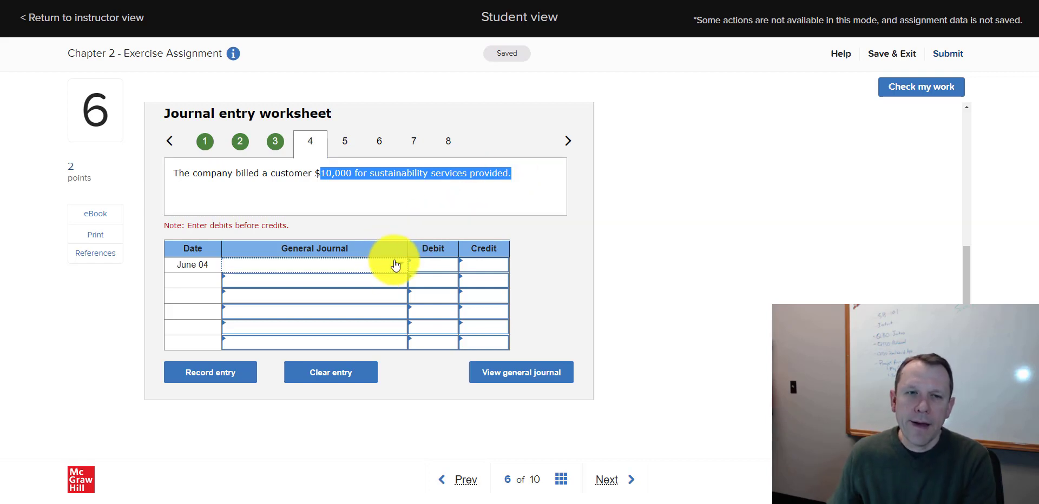
click(400, 262)
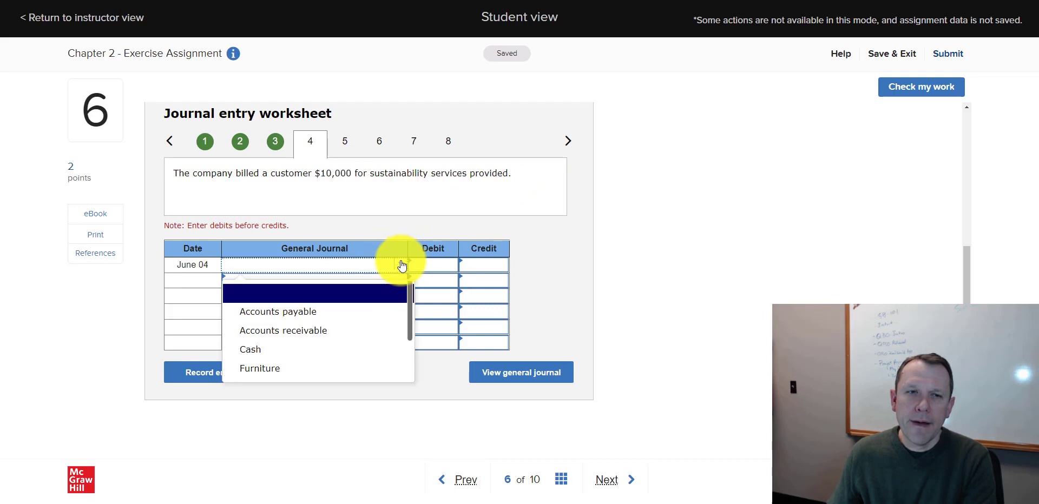
click(314, 332)
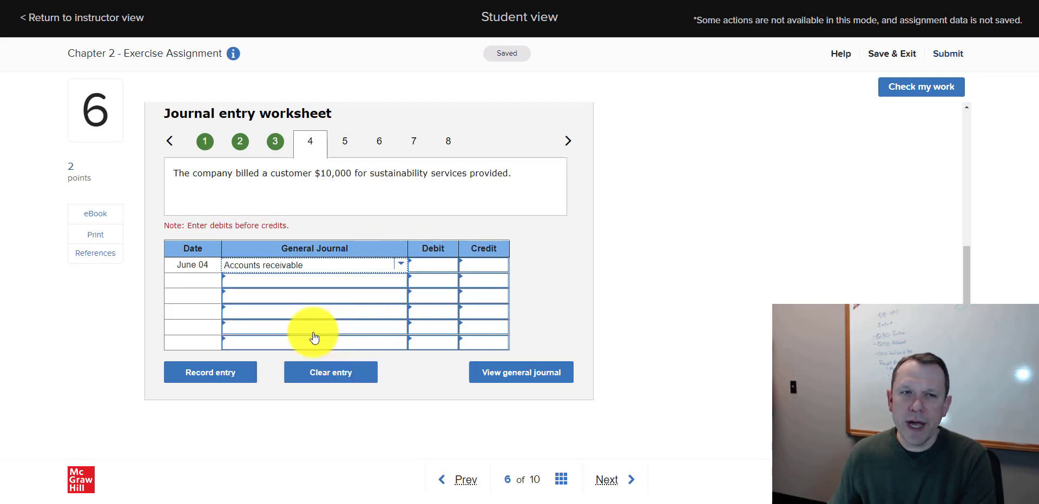
Step: Choose Services revenue in the second row of the June 04 entry and point out its debit and credit cells
click(402, 282)
scroll(324, 335, down, 2)
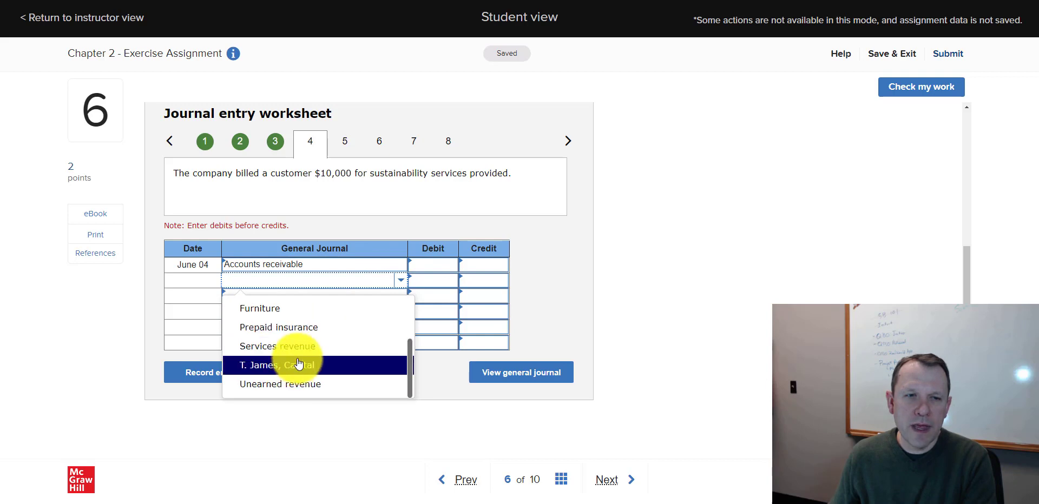
click(300, 346)
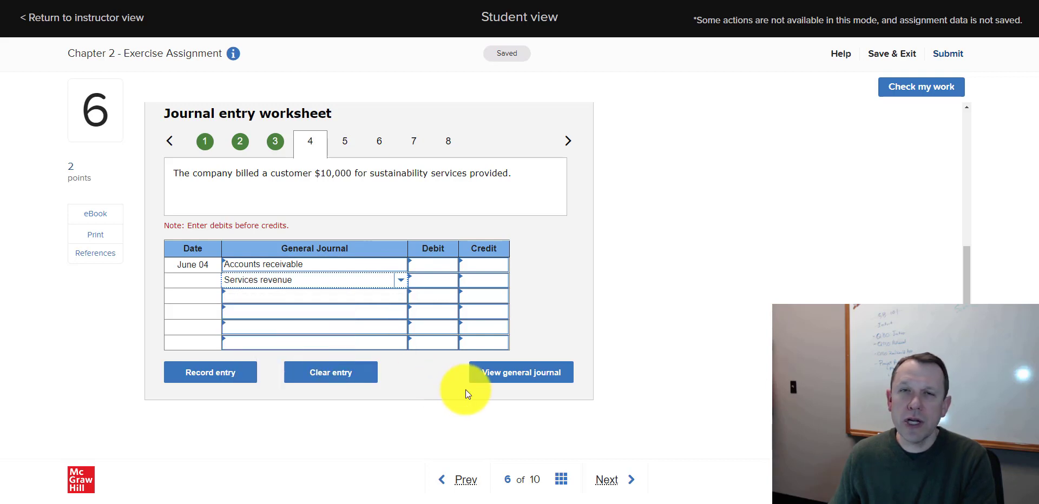
click(433, 266)
click(493, 281)
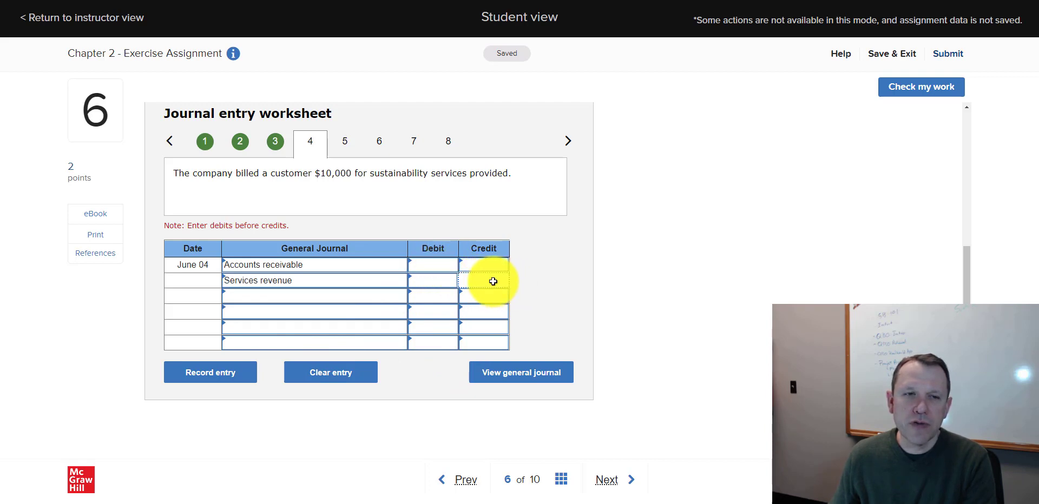
Step: Go to transaction 5 and highlight the words cash and furniture in its description
click(346, 146)
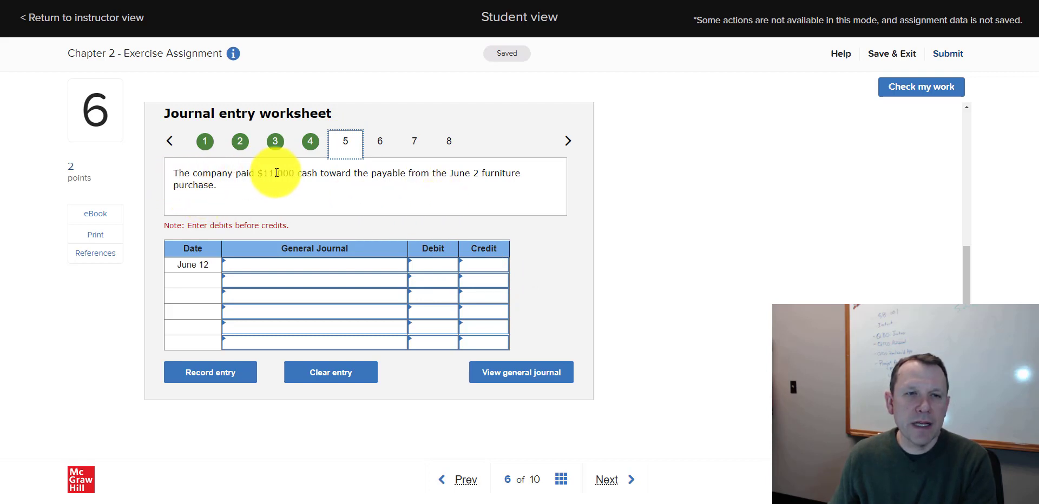
drag(298, 173, 320, 171)
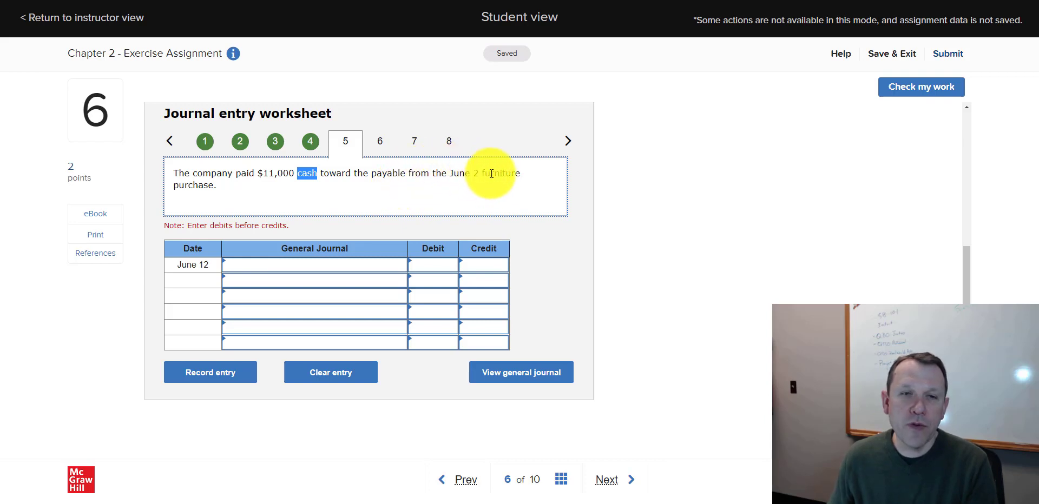
drag(481, 172, 522, 173)
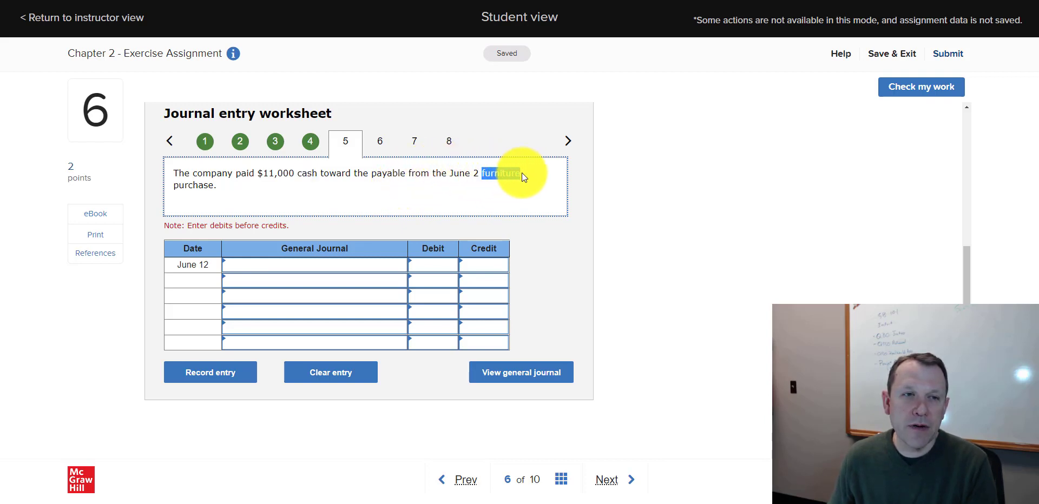
Step: Review the Accounts payable credit line in the June 02 furniture entry, and return to transaction 5
click(242, 142)
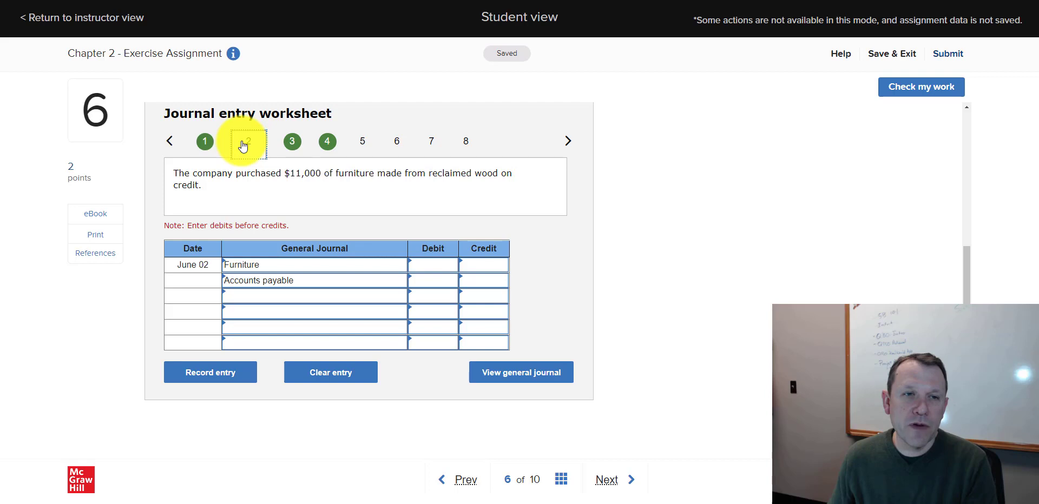
click(303, 277)
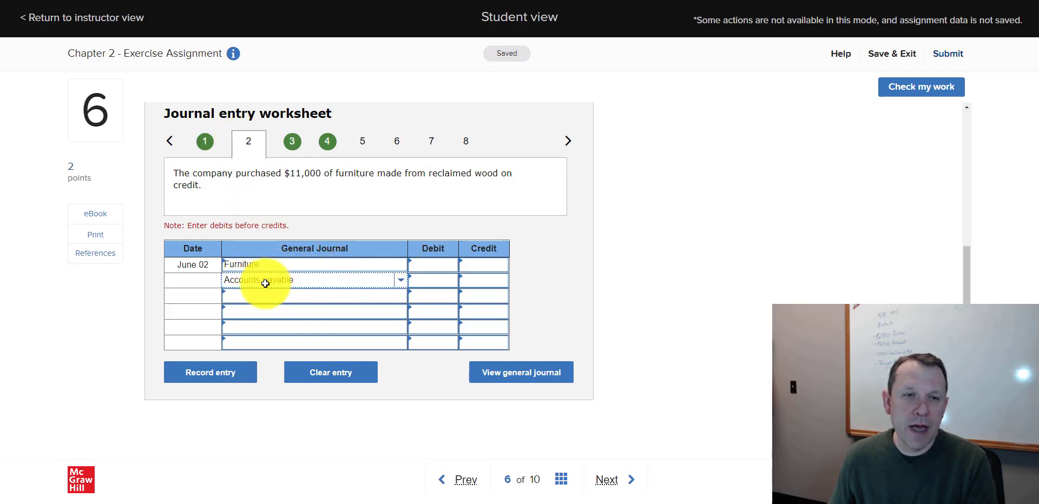
click(498, 281)
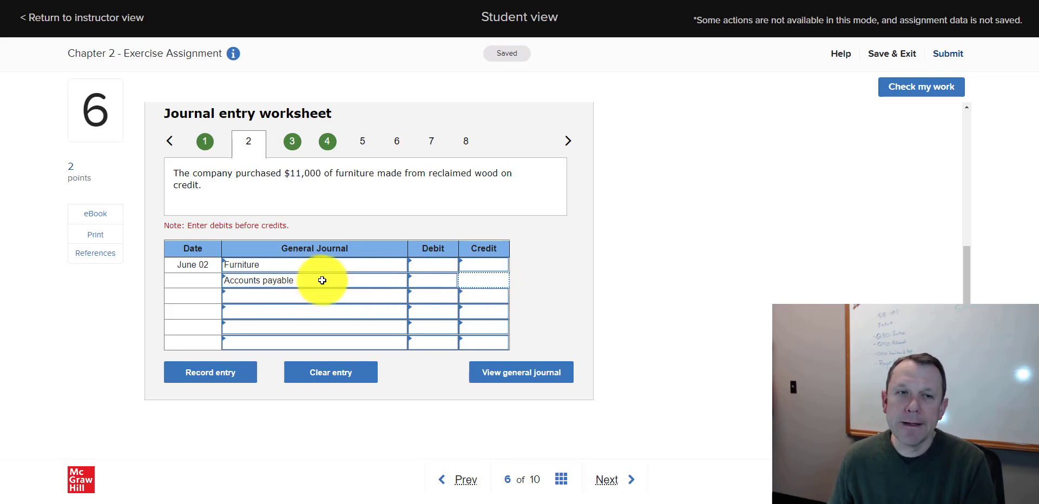
click(347, 142)
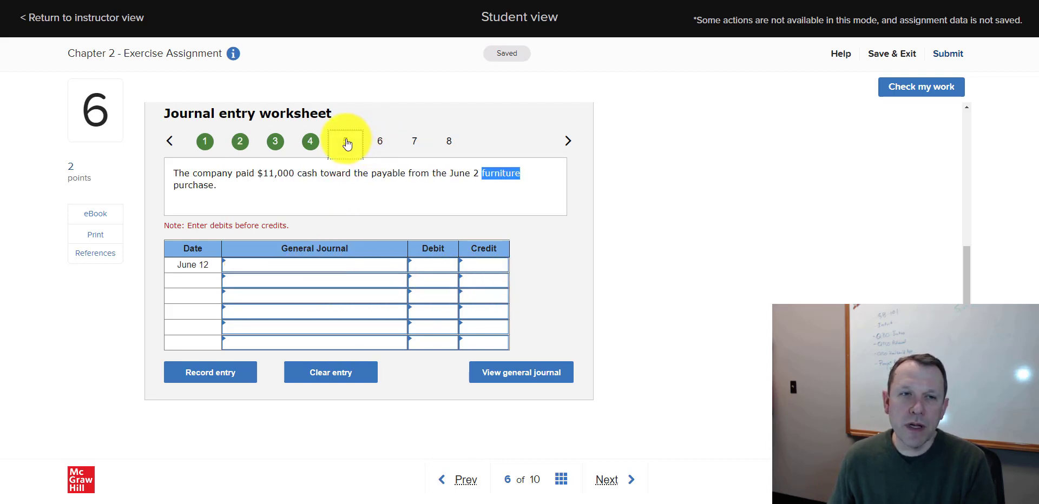
Step: Choose Accounts payable as the first account and Cash as the second account of the June 12 entry
click(400, 264)
click(306, 311)
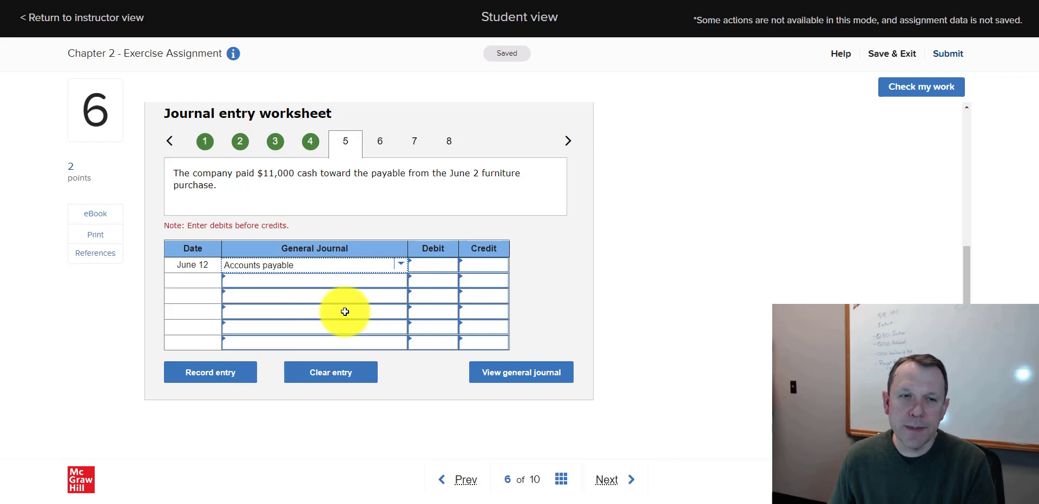
click(396, 281)
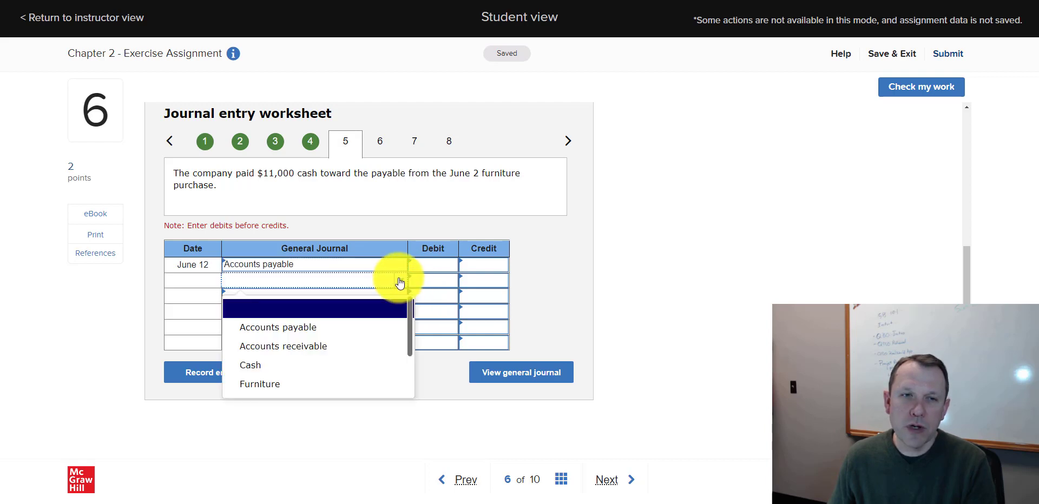
click(268, 366)
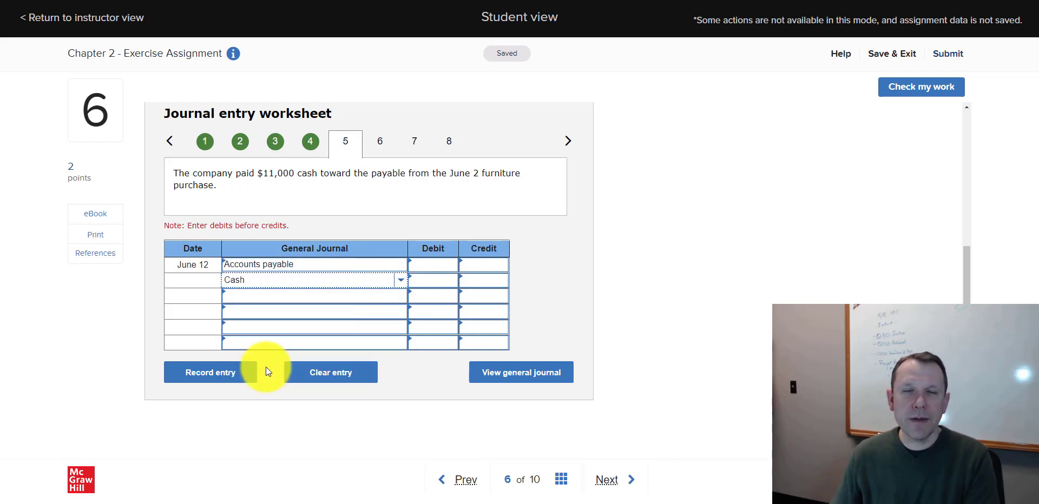
Step: Highlight the word cash in transaction 6, and review the Accounts receivable line of the June 04 entry before returning to transaction 6
click(380, 142)
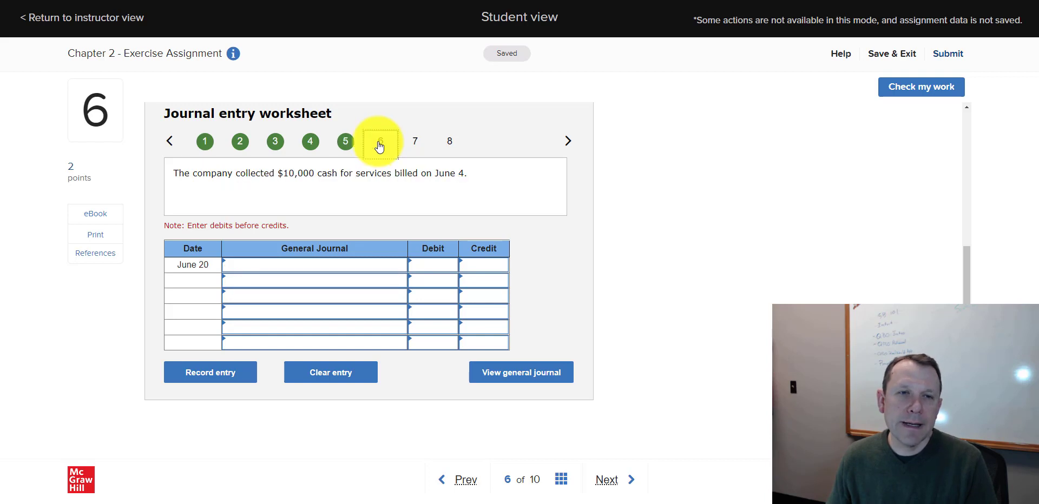
drag(318, 174, 335, 176)
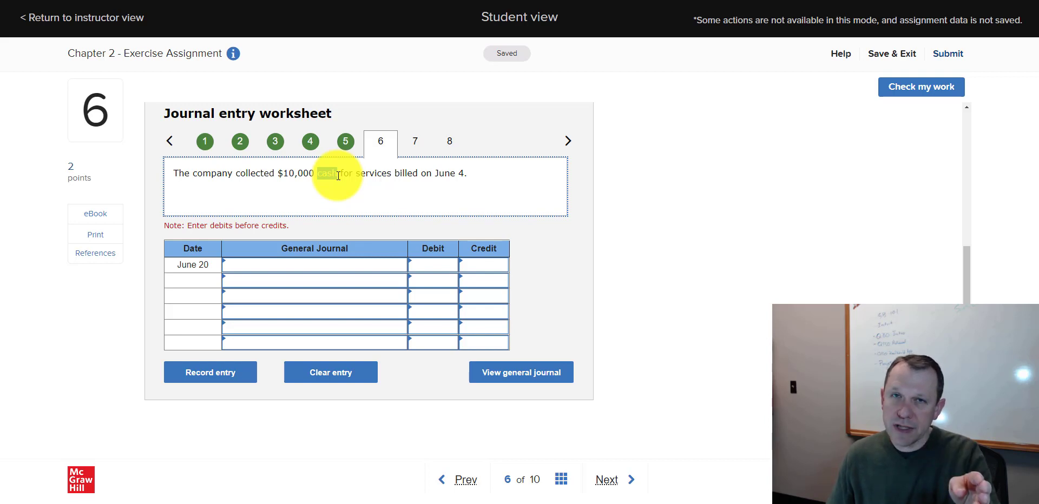
click(281, 144)
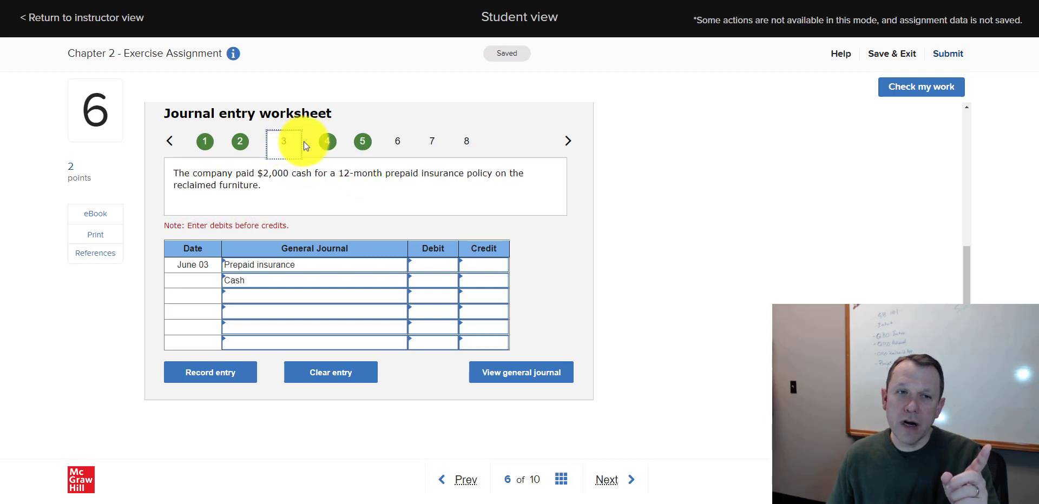
click(325, 148)
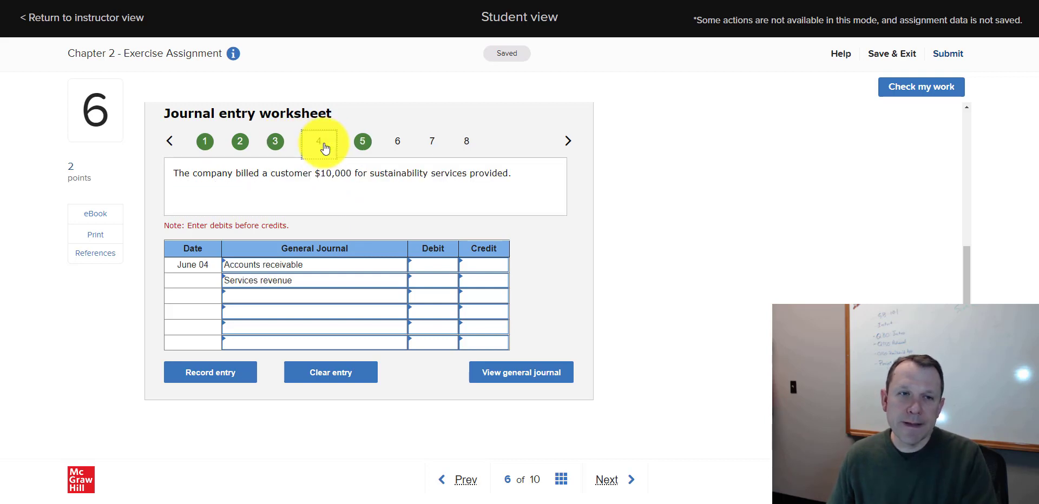
click(323, 265)
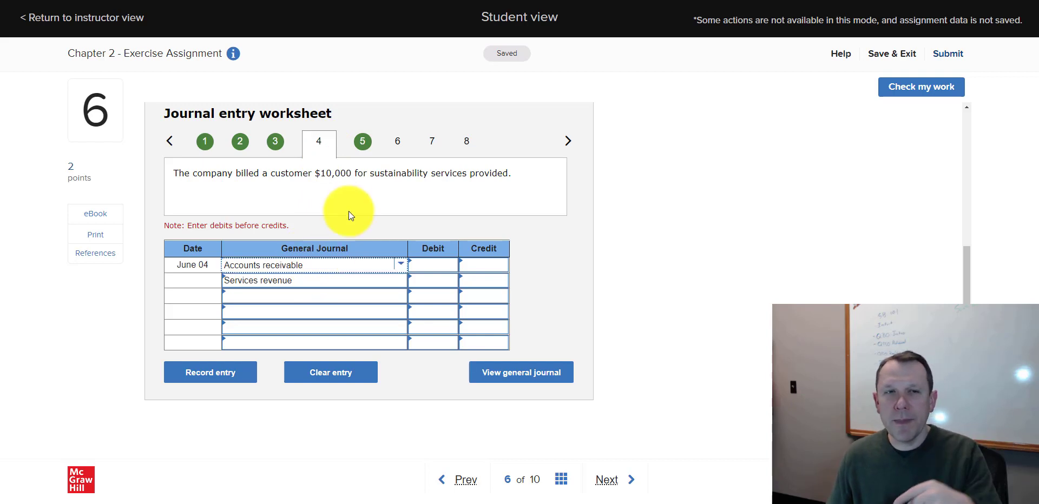
click(398, 141)
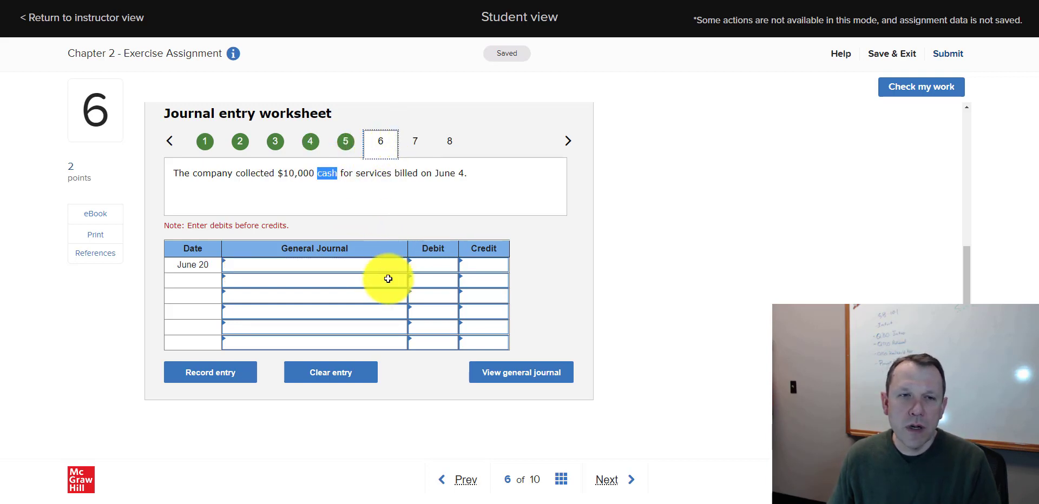
Step: Choose Cash in the first row and Accounts receivable in the second row of the June 20 entry
click(404, 265)
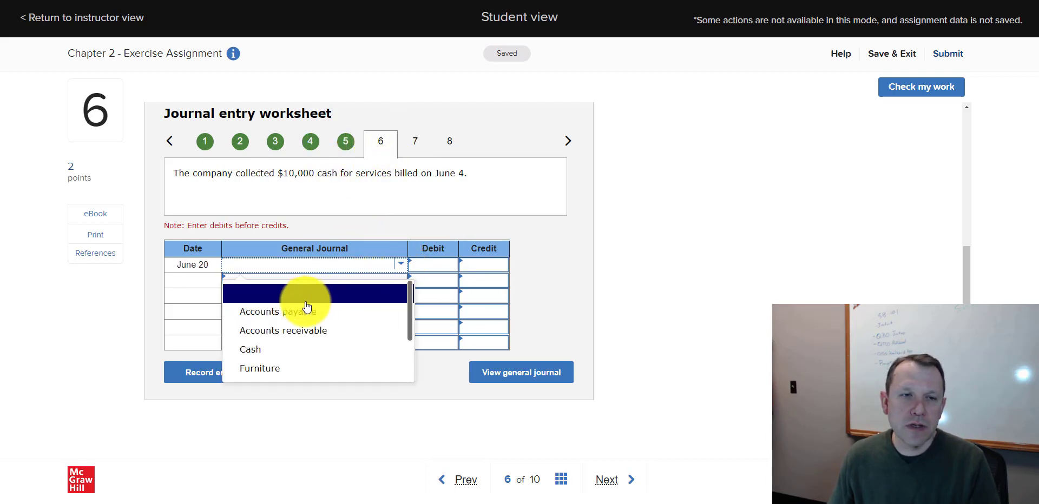
click(267, 352)
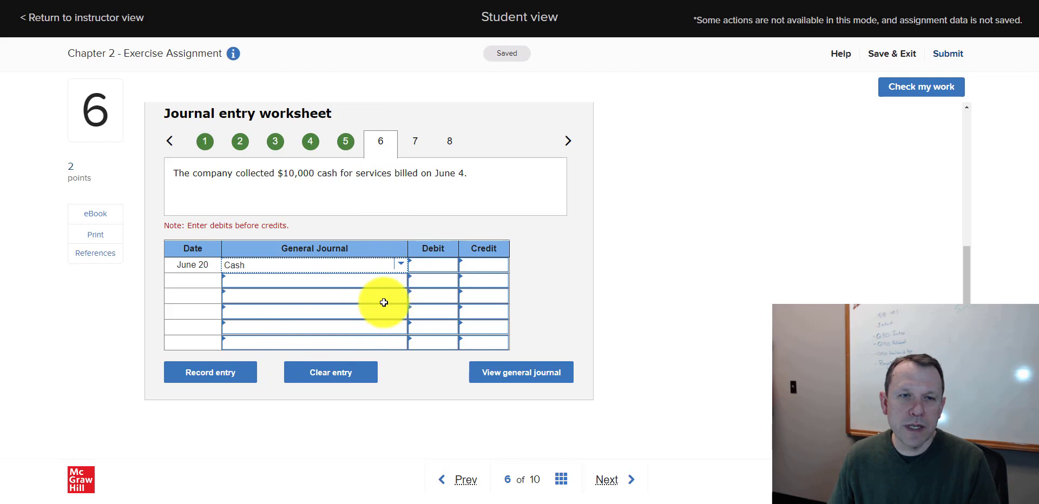
click(395, 284)
click(400, 280)
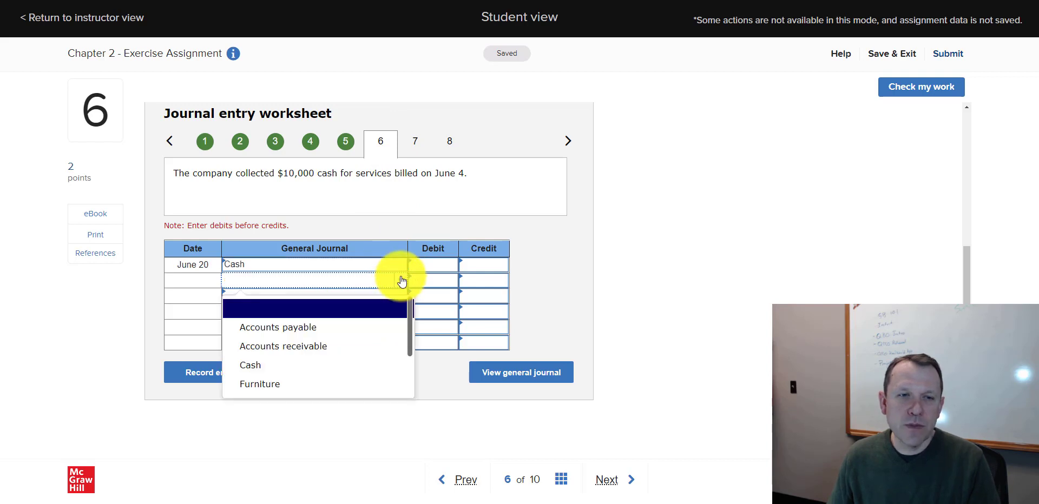
click(311, 352)
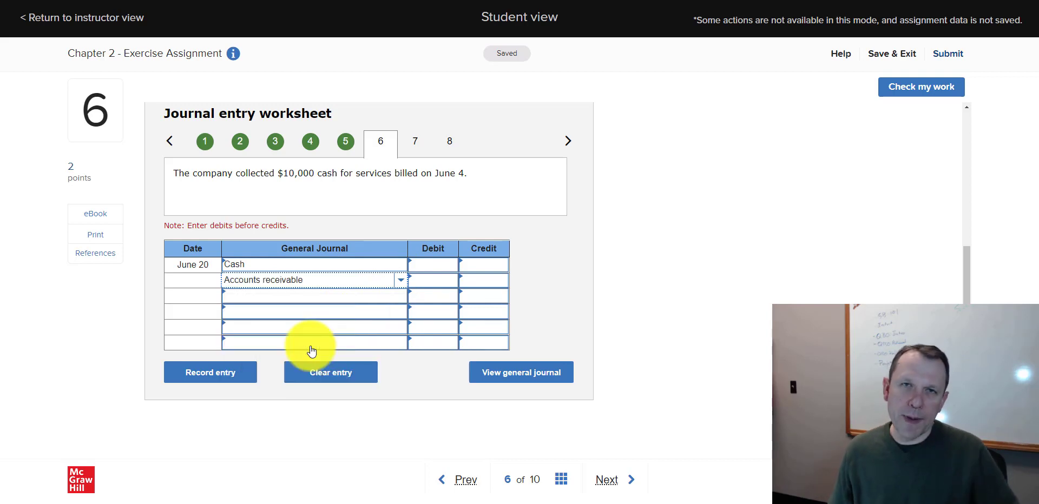
Step: Go through transactions 7 and 8 in turn, highlighting the full description of each one
click(413, 144)
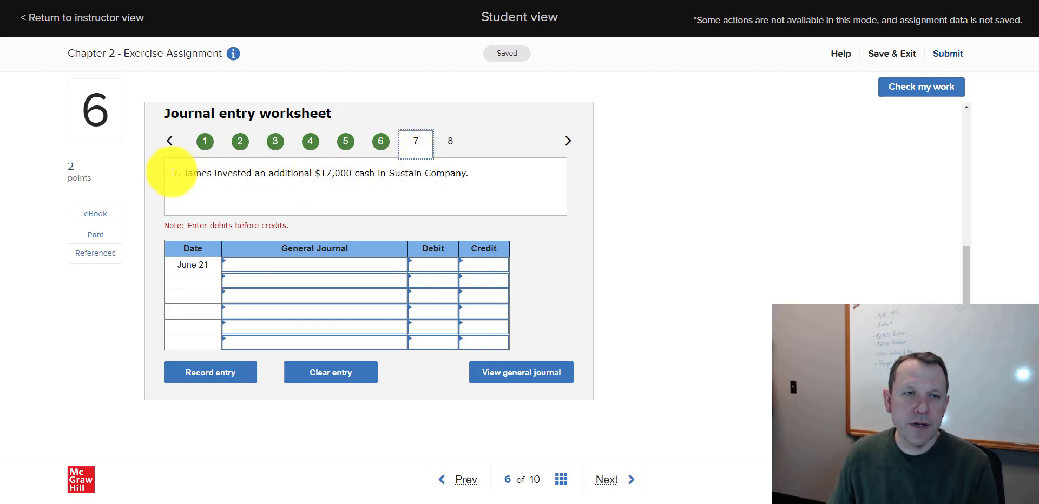
drag(175, 172, 471, 182)
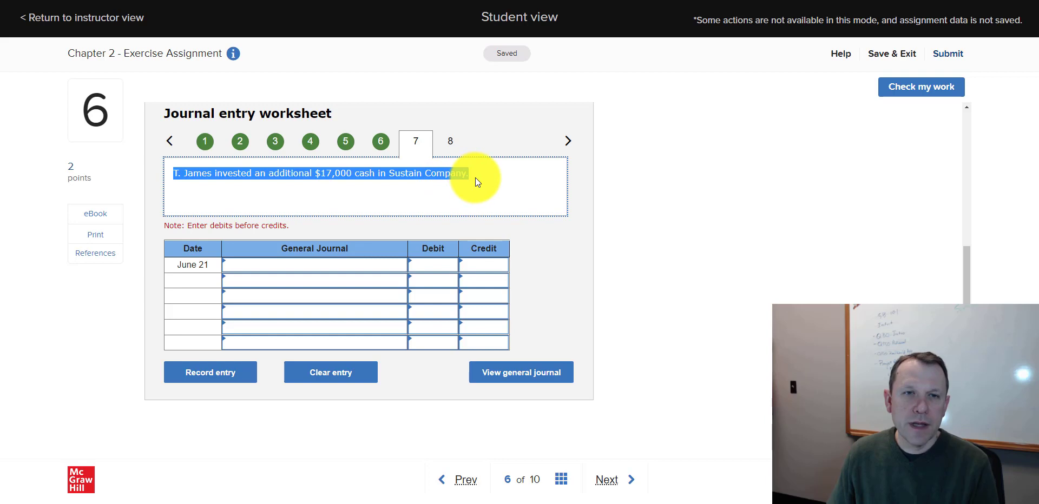
click(452, 145)
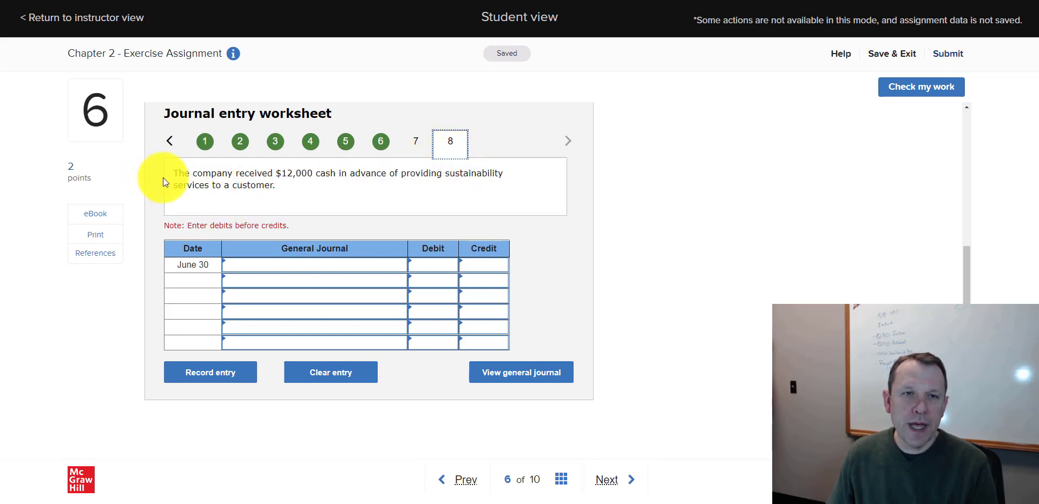
drag(175, 172, 369, 188)
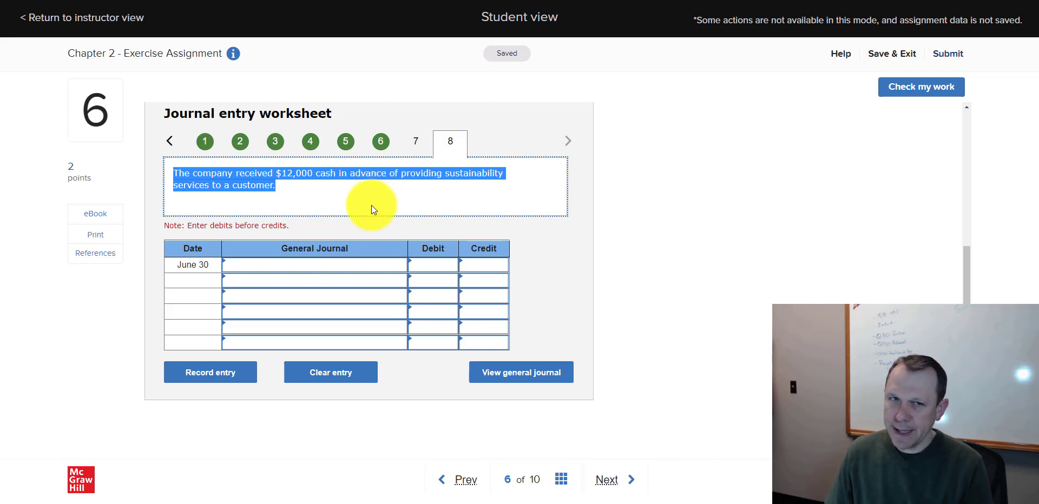
Step: Choose Cash in the first row and Unearned revenue in the second row of the June 30 entry
click(393, 261)
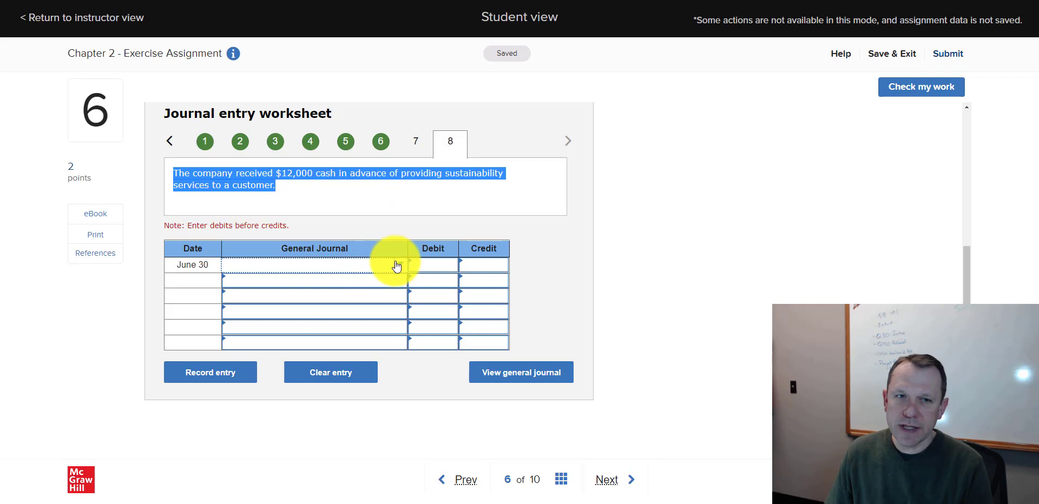
click(402, 265)
click(283, 345)
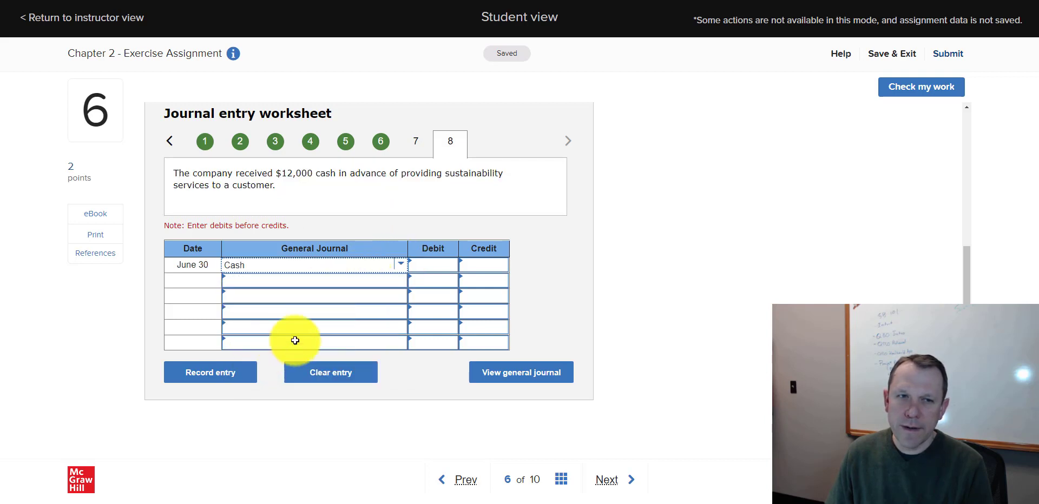
click(382, 279)
click(401, 286)
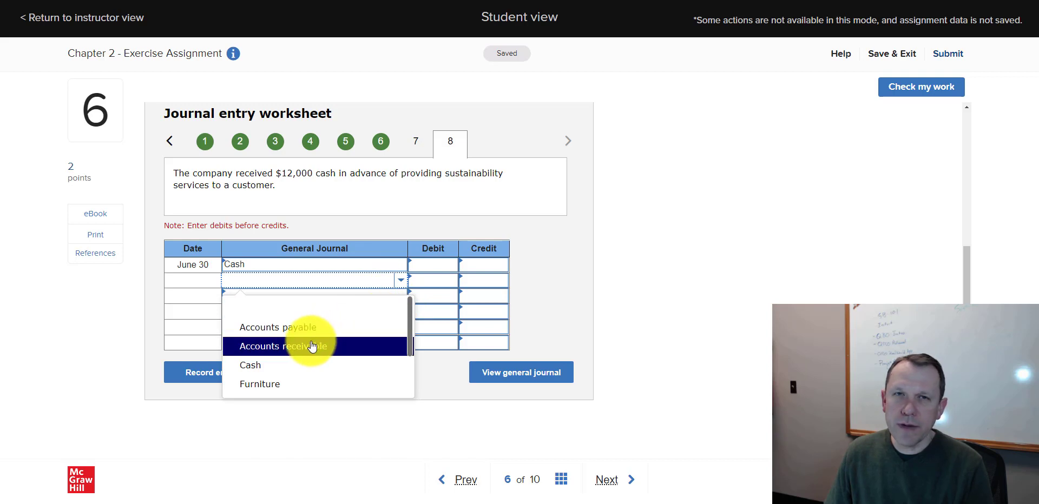
scroll(312, 347, down, 1)
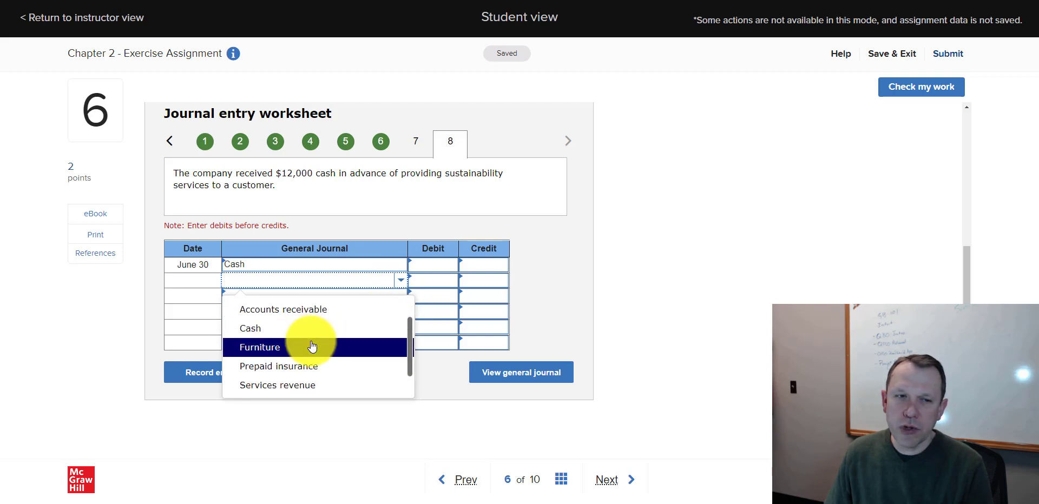
scroll(312, 347, down, 1)
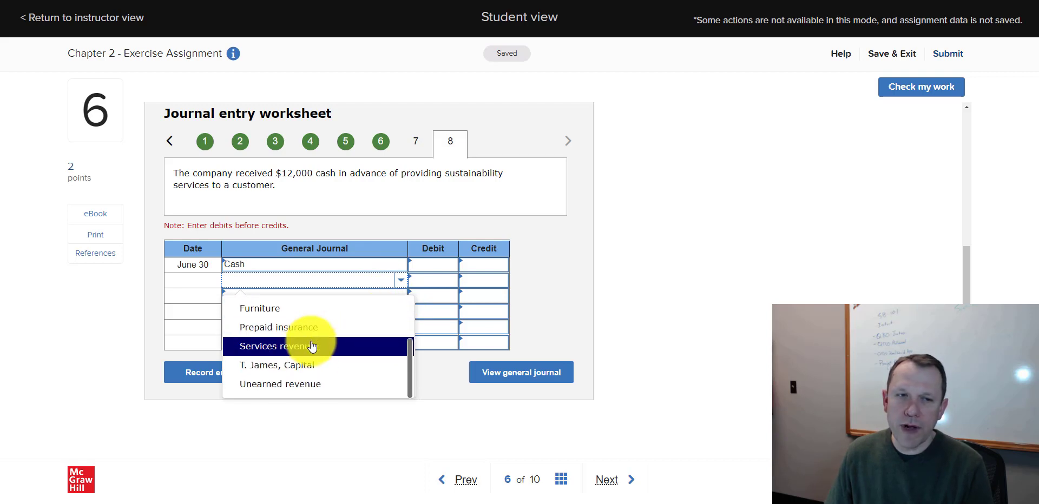
click(306, 385)
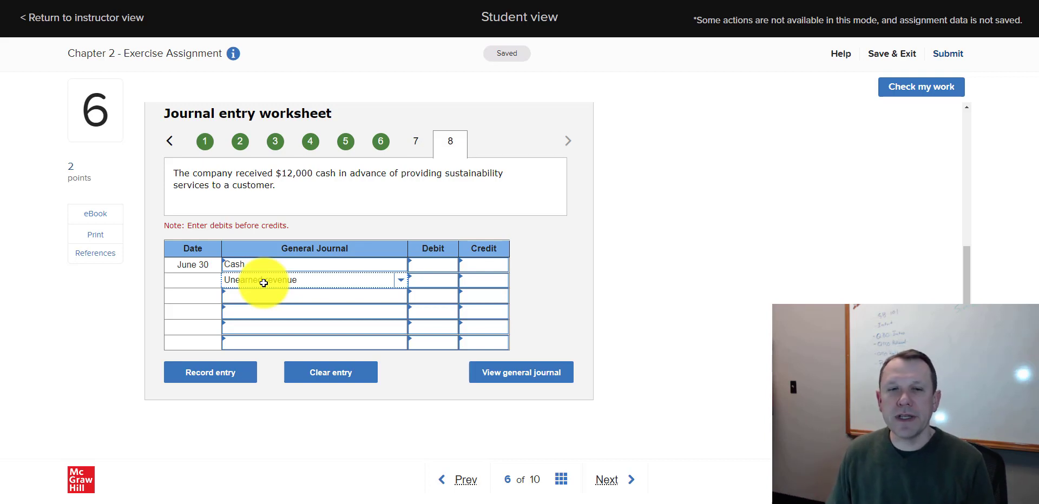
click(571, 143)
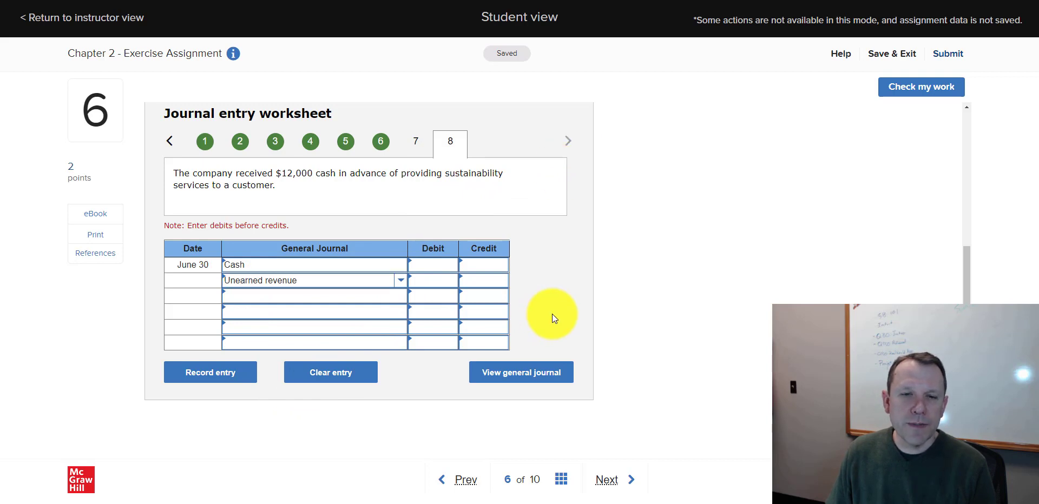
Step: Go to question 7 and highlight the word cash in the description of the first journal entry transaction
click(607, 481)
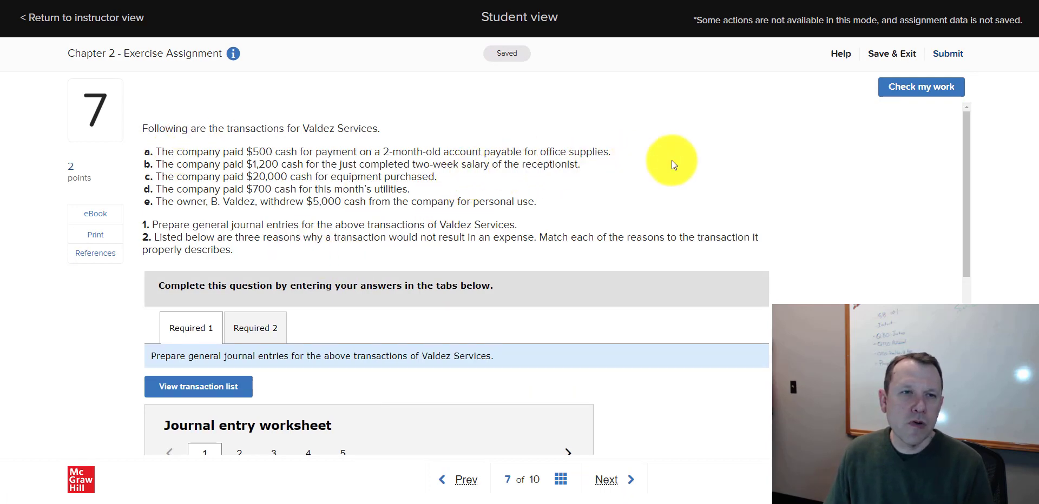
scroll(849, 190, down, 5)
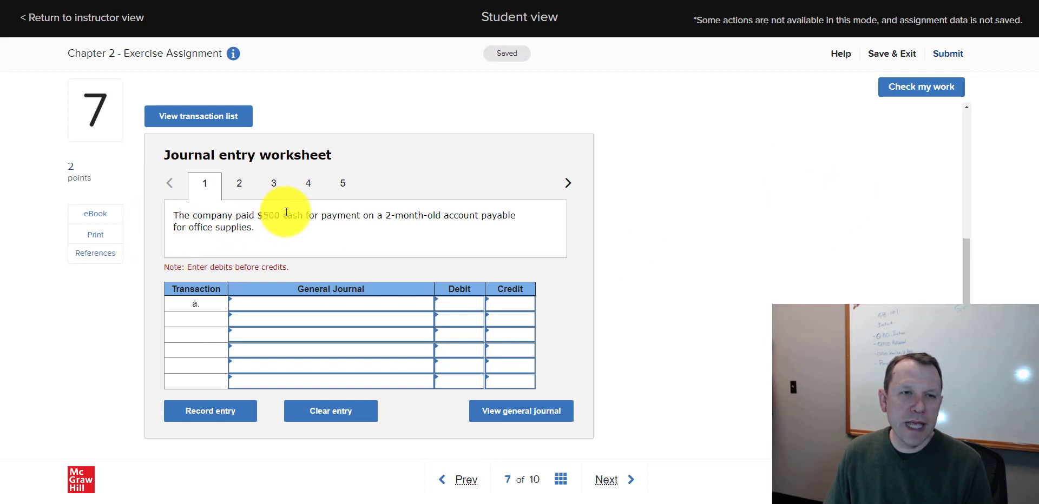
drag(284, 216, 305, 216)
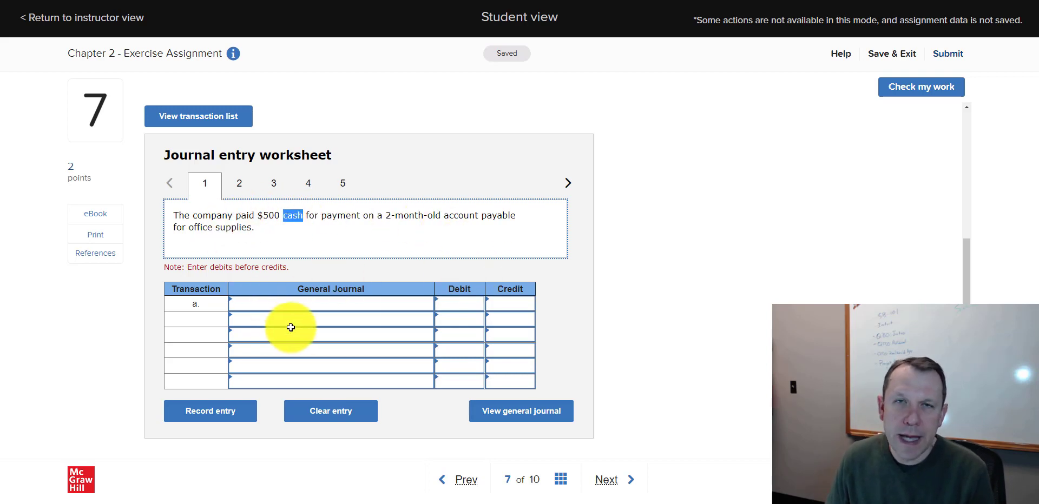
Step: Look through transactions 2 to 5 in the journal entry worksheet for Valdez Services
scroll(698, 253, up, 2)
scroll(624, 251, down, 1)
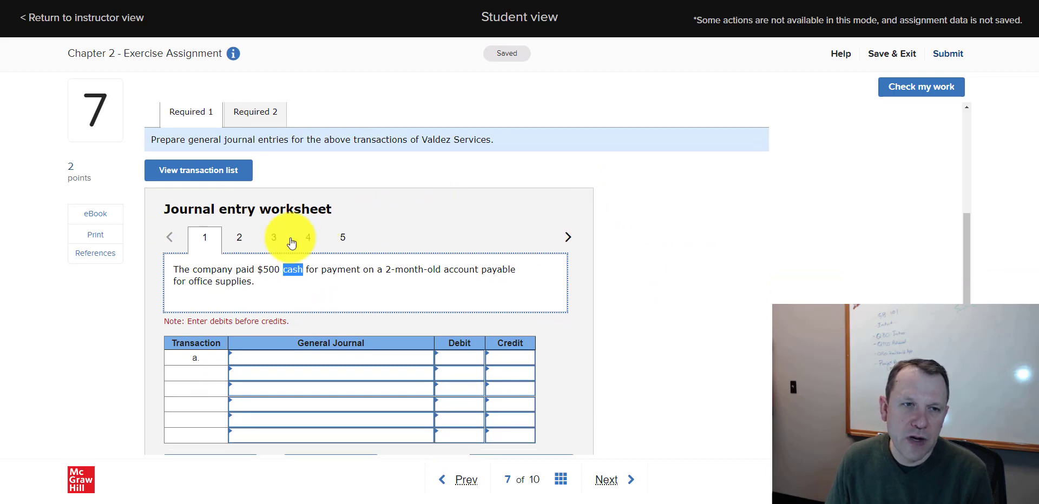
click(242, 243)
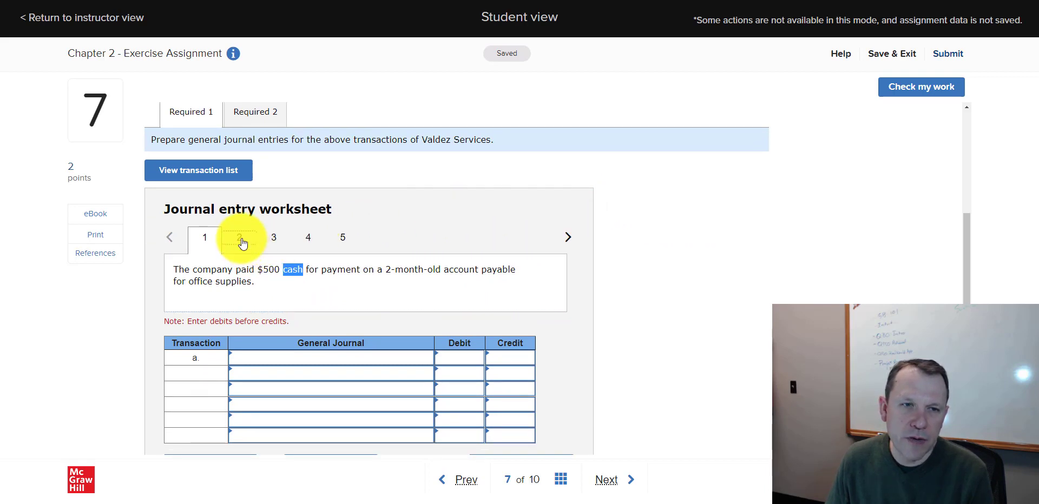
click(279, 238)
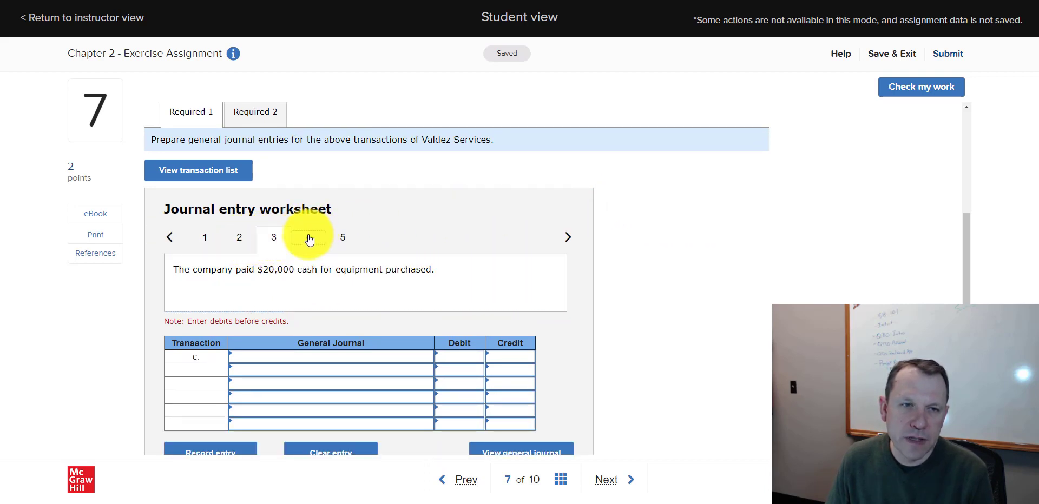
click(325, 242)
click(343, 239)
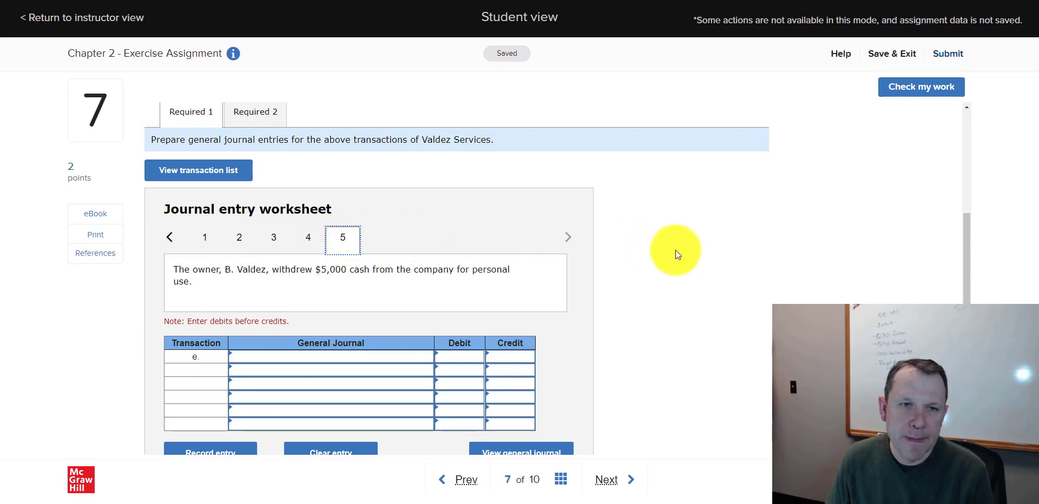
Step: Open question 7's Required 2 part and examine the three reasons, their Transaction cells and the transactions listed above
scroll(677, 259, up, 3)
click(261, 270)
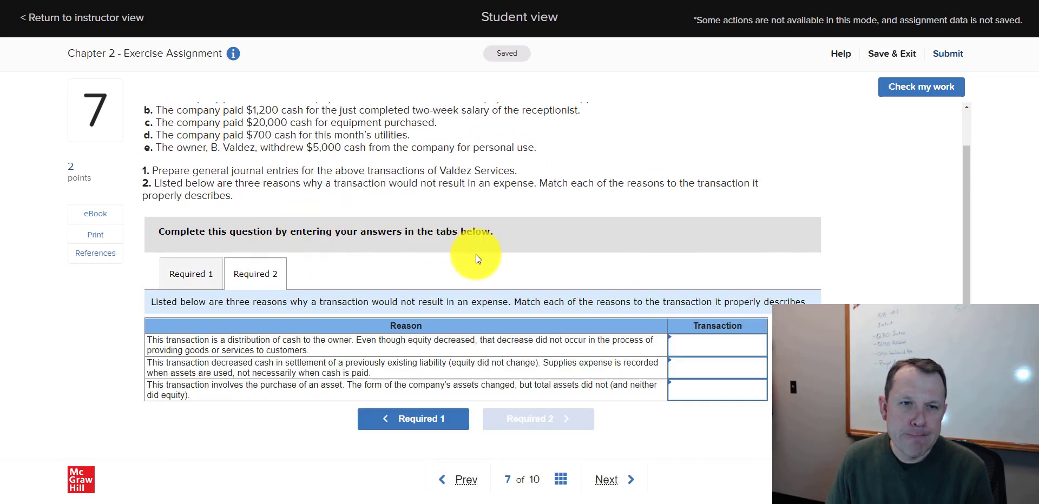
scroll(476, 258, down, 2)
click(703, 235)
click(719, 289)
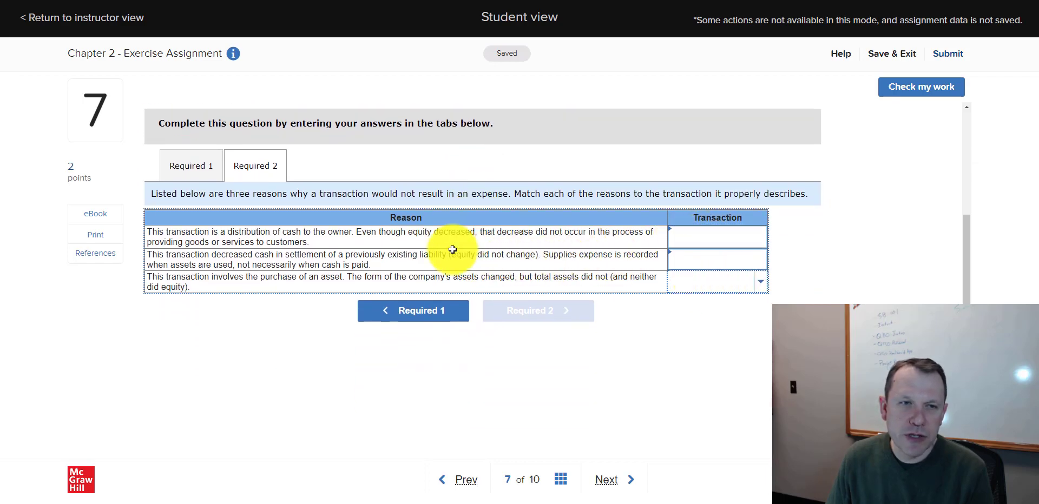
scroll(356, 231, up, 3)
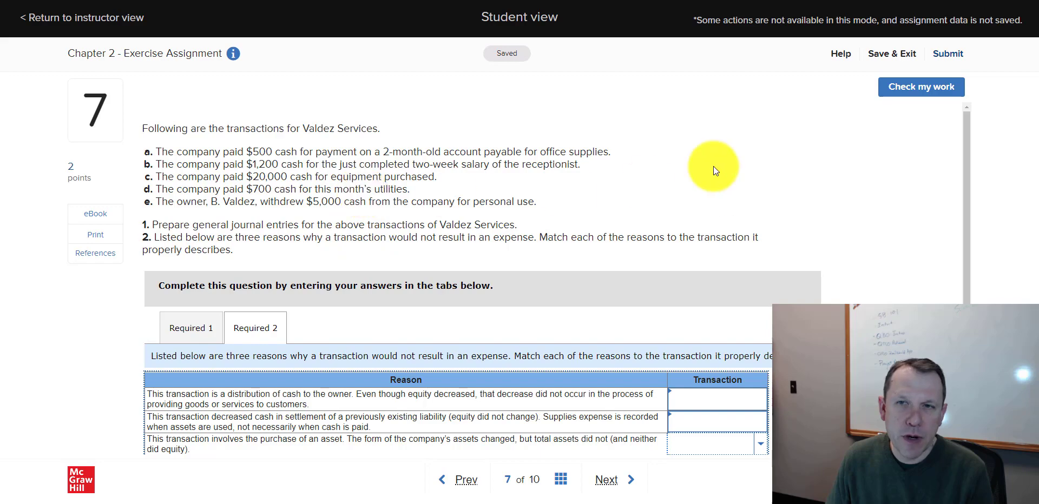
scroll(424, 260, down, 3)
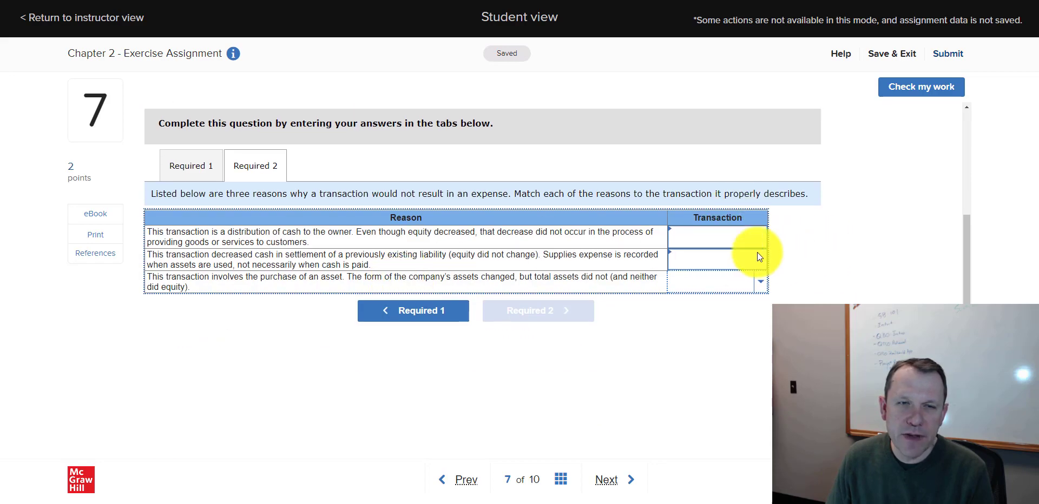
Step: Recheck question 7's transactions, then go to question 8 and highlight the word cash in the first journal entry transaction
scroll(324, 132, up, 3)
scroll(306, 172, down, 3)
scroll(267, 98, up, 3)
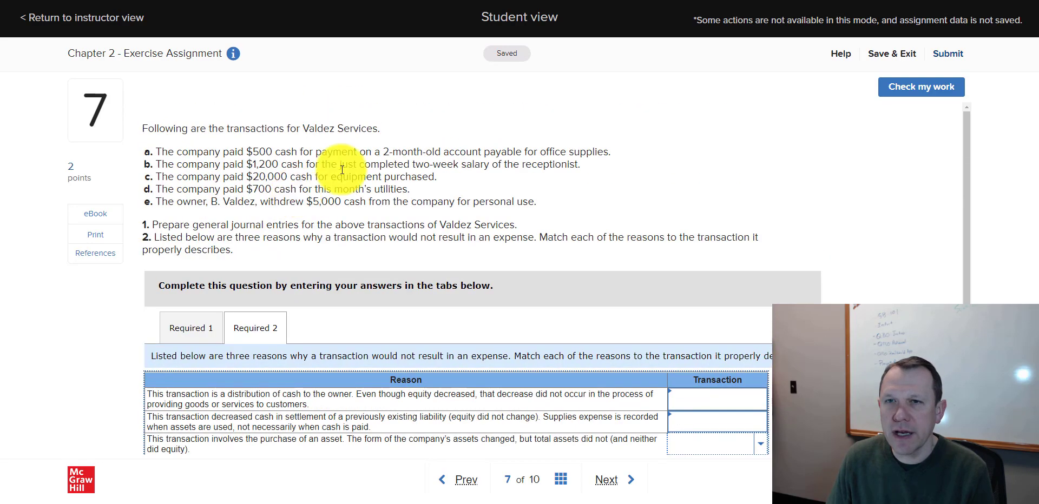
click(604, 480)
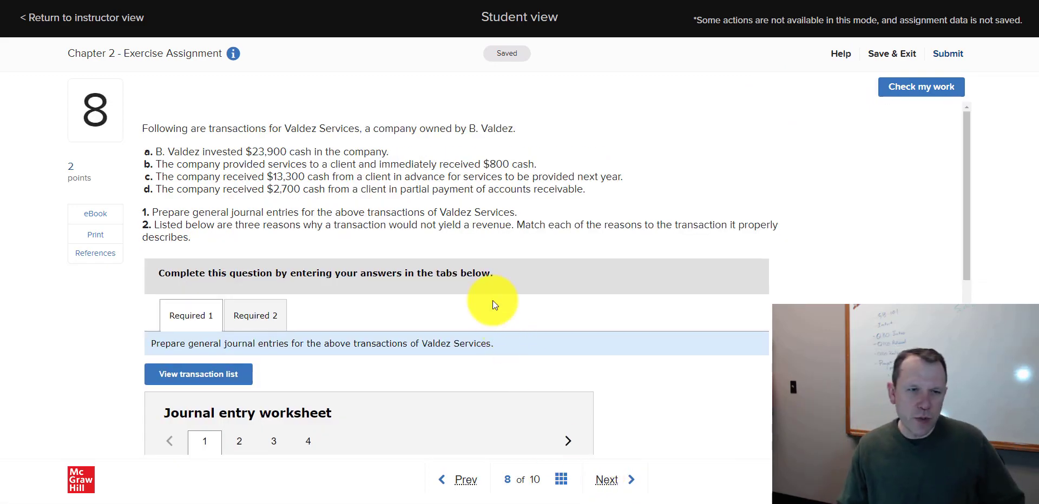
scroll(499, 317, down, 3)
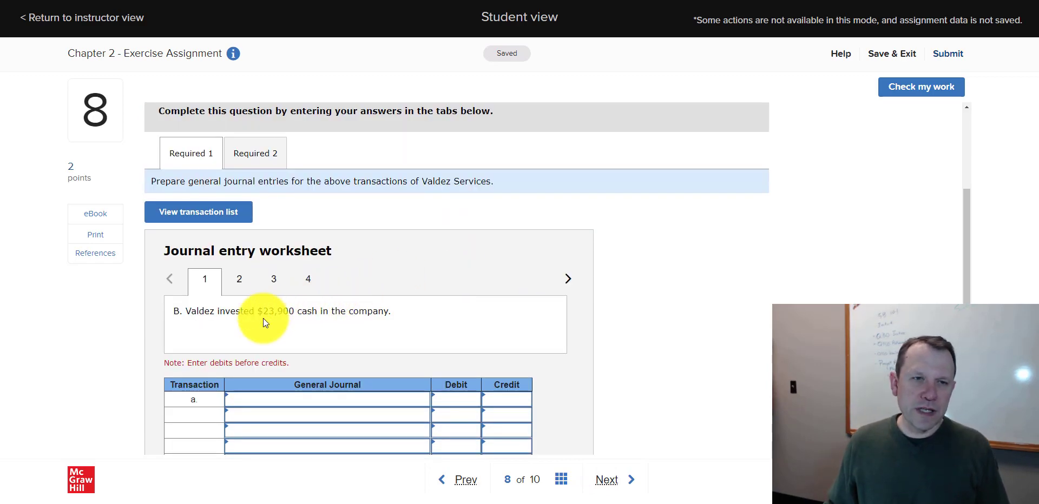
scroll(266, 309, down, 1)
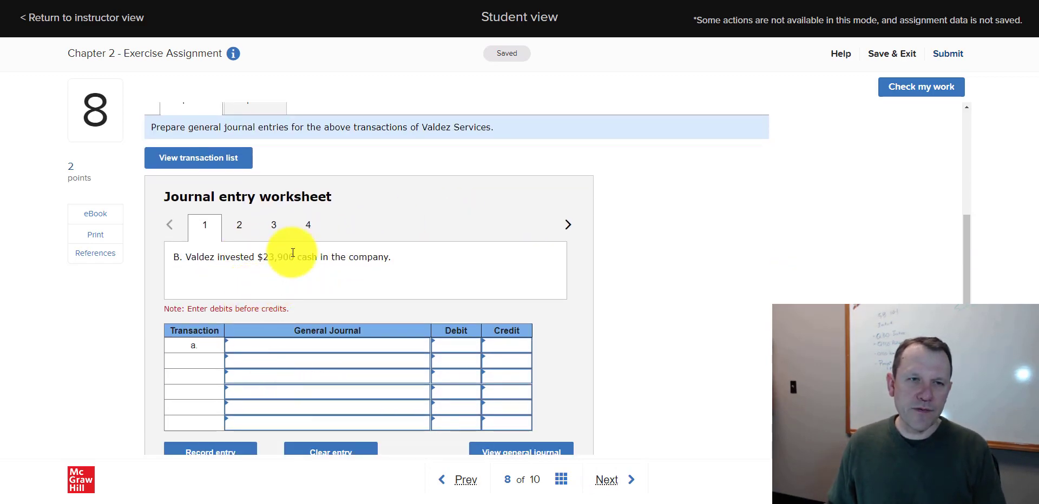
double_click(307, 257)
Step: Look through transactions 2 to 4 in question 8's journal entry worksheet and open its Required 2 part
scroll(418, 298, up, 2)
scroll(417, 298, up, 1)
click(246, 335)
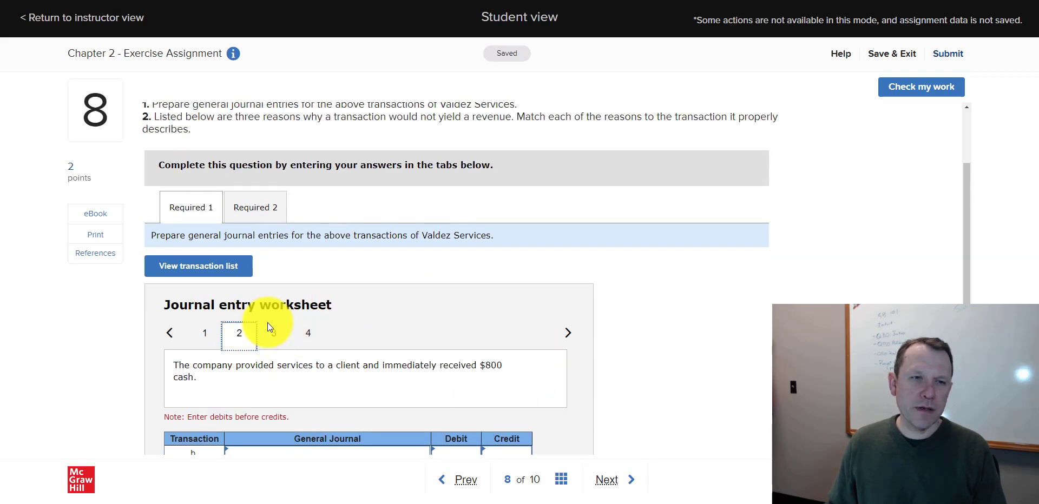
click(274, 335)
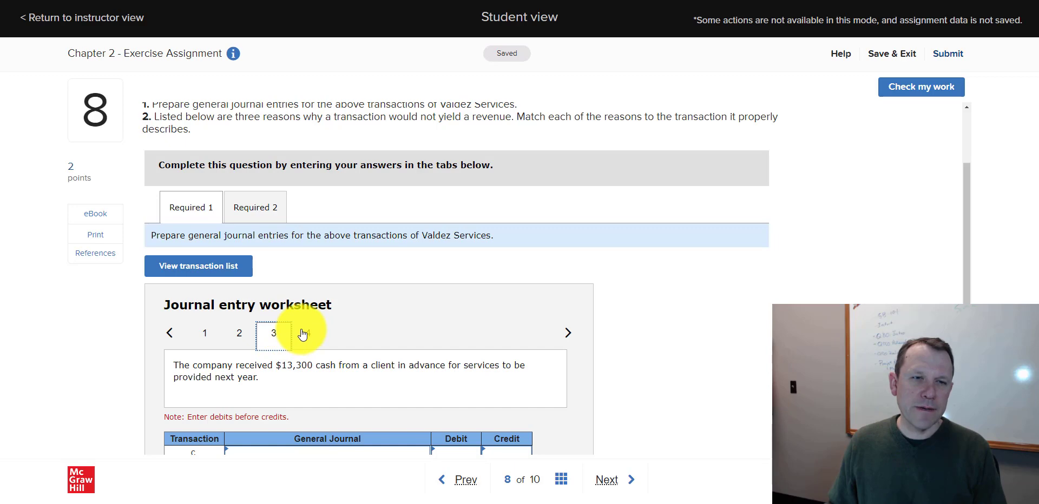
click(303, 335)
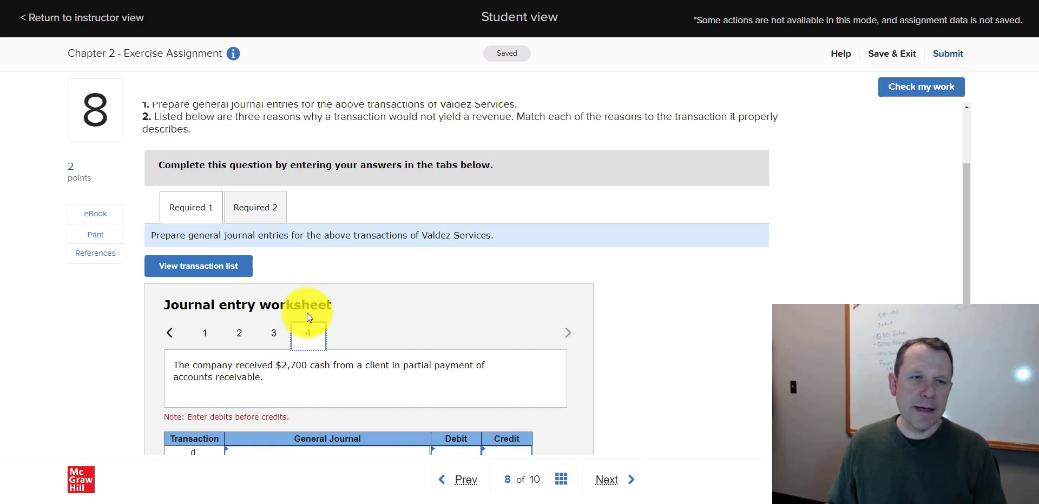
click(256, 209)
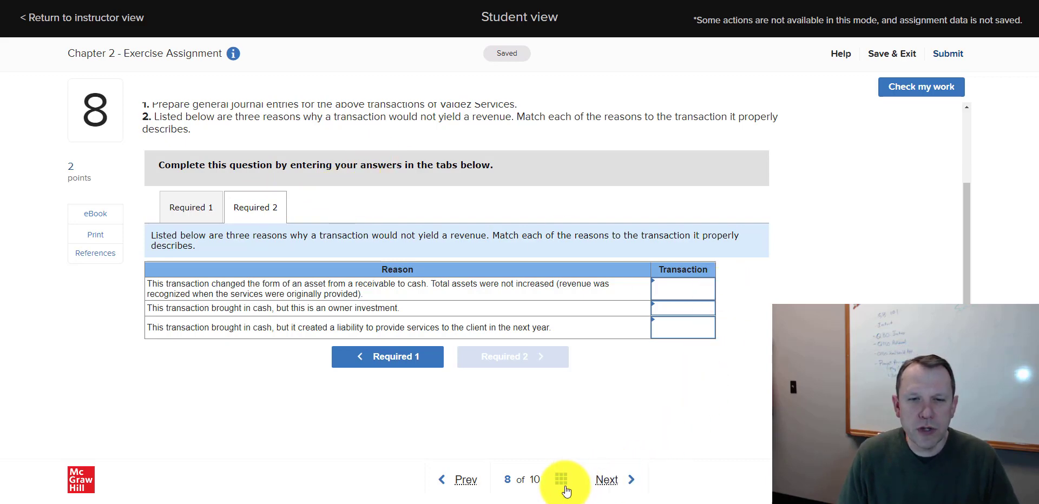
Step: Go to question 9 and highlight the full text of transaction 1 in Belle Company's transaction list
click(606, 480)
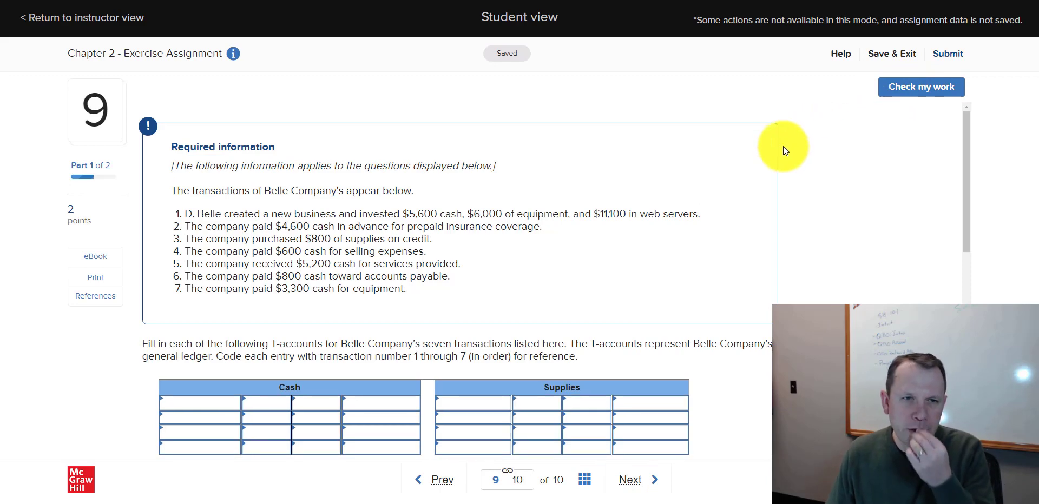
scroll(711, 161, down, 1)
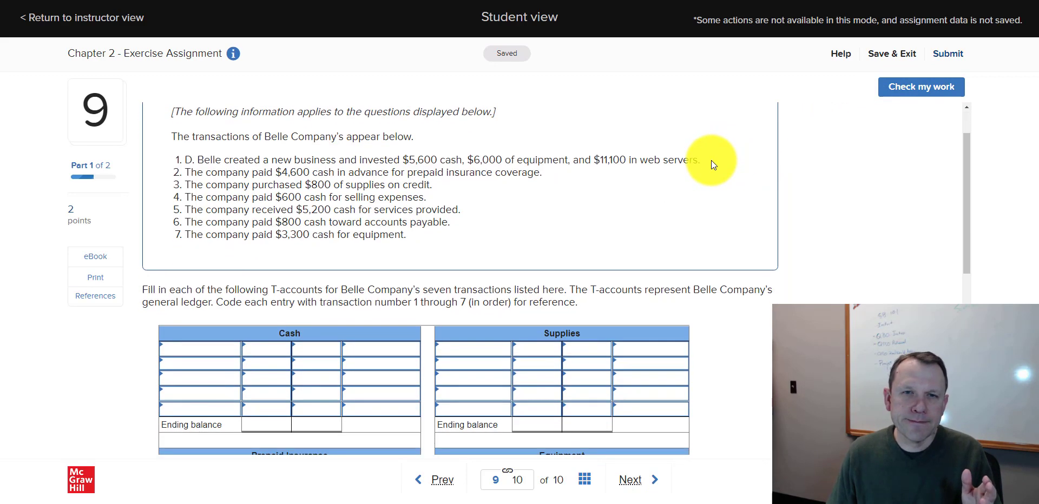
scroll(711, 160, down, 1)
scroll(711, 161, up, 1)
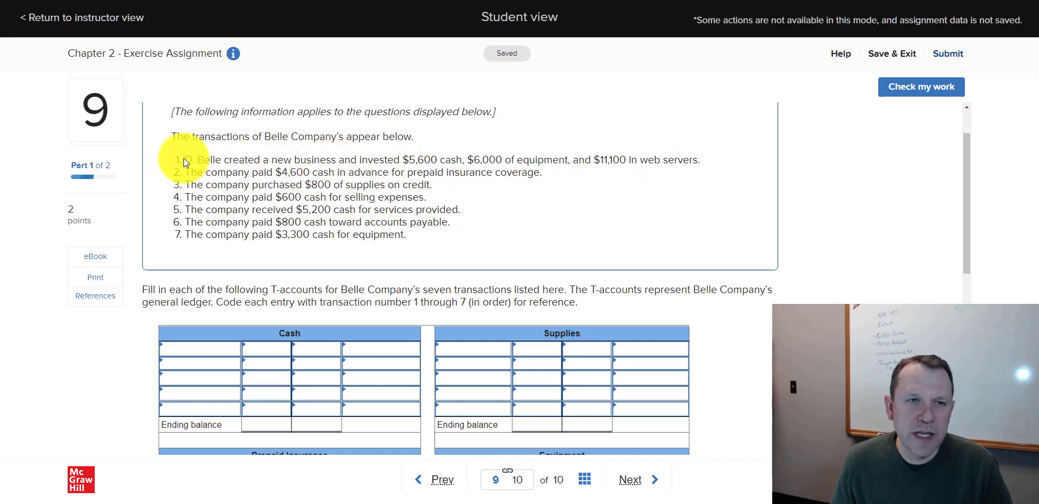
drag(187, 156, 507, 156)
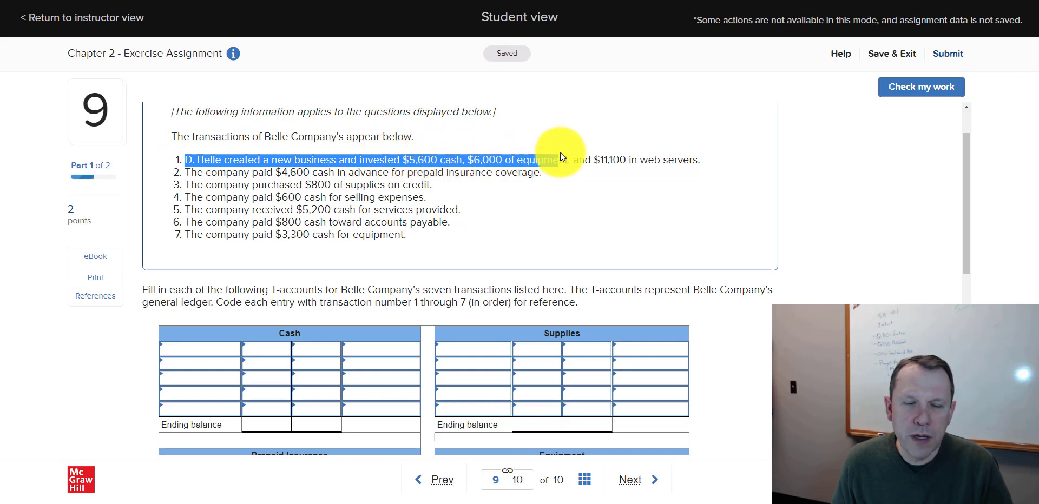
drag(638, 155, 706, 165)
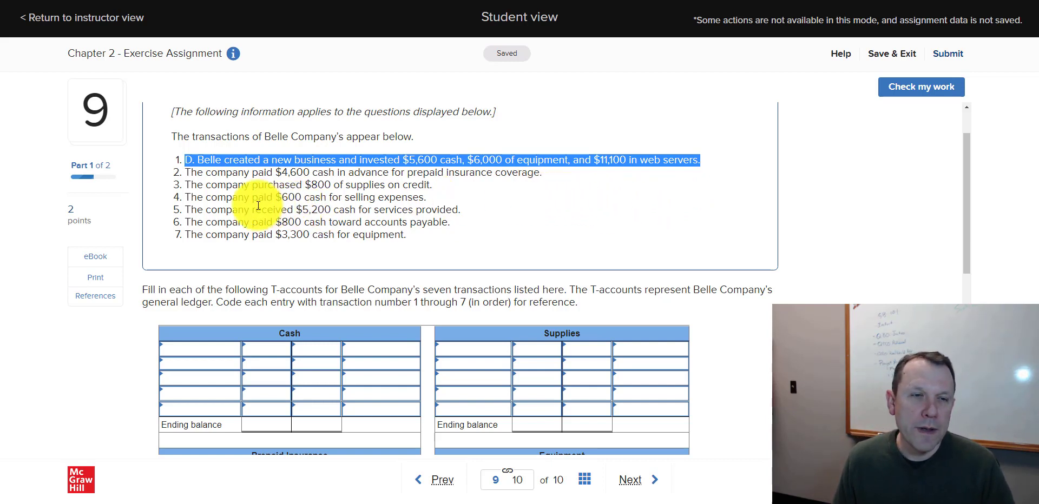
Step: Highlight the $5,600 cash amount in transaction 1 of the required information
scroll(207, 277, down, 1)
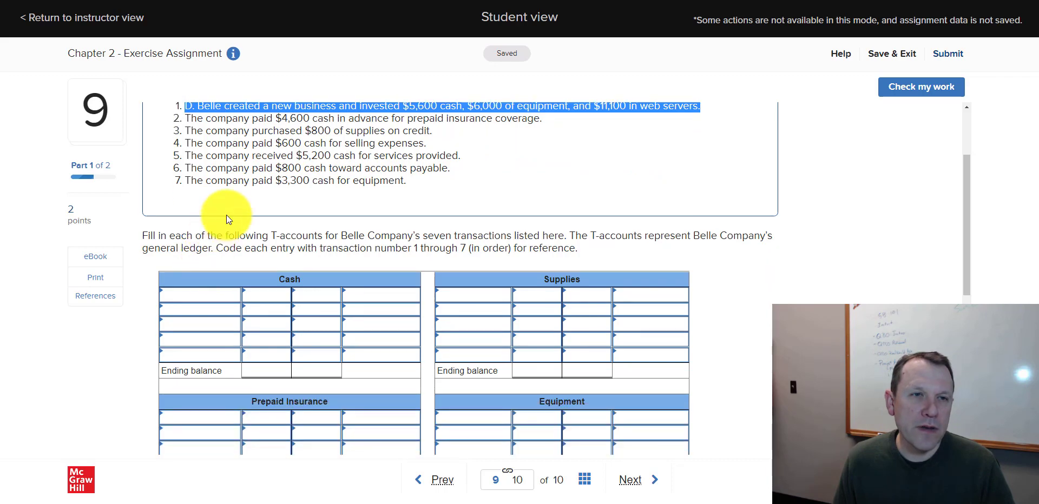
scroll(226, 215, up, 2)
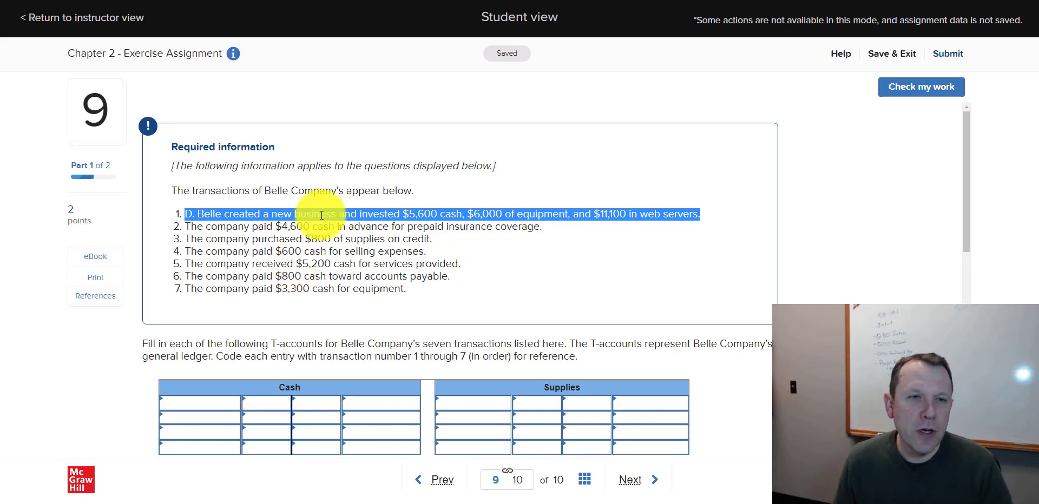
click(405, 215)
drag(405, 215, 461, 210)
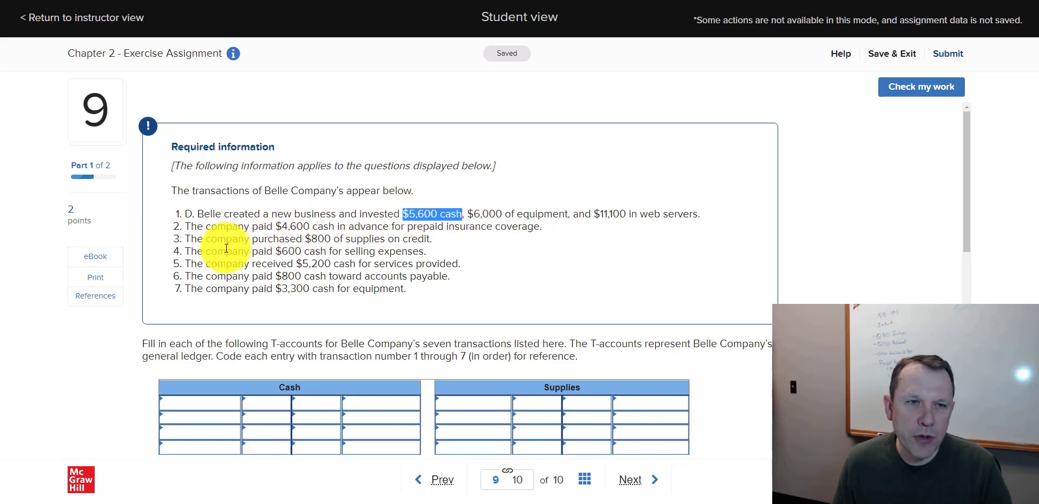
Step: Code the first row of the Cash T-account as transaction 1 and enter a debit of 5,600
scroll(226, 249, down, 2)
click(262, 294)
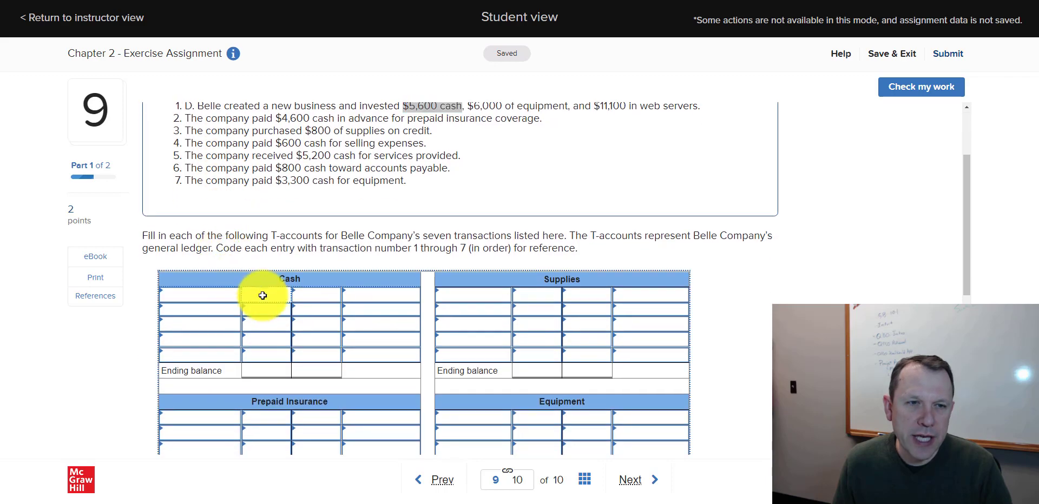
click(230, 295)
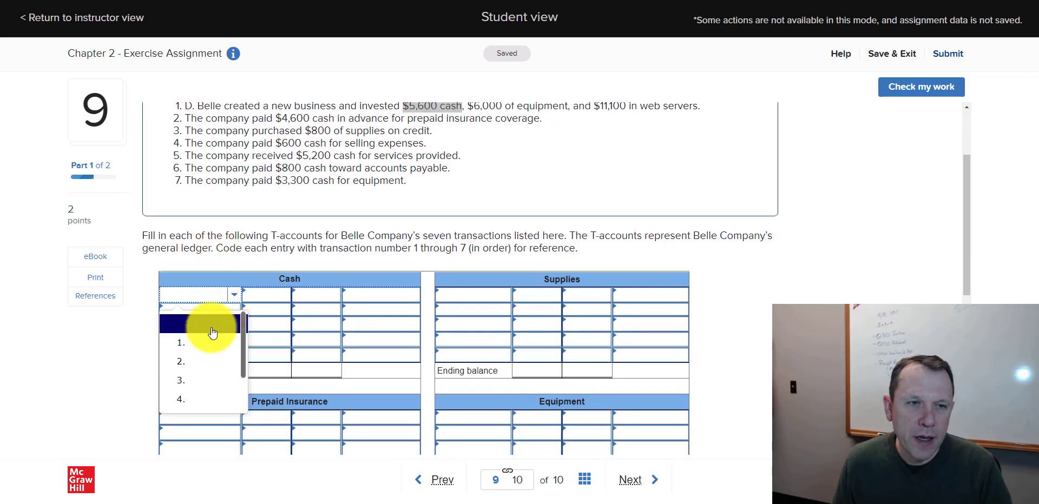
click(201, 343)
scroll(223, 261, up, 1)
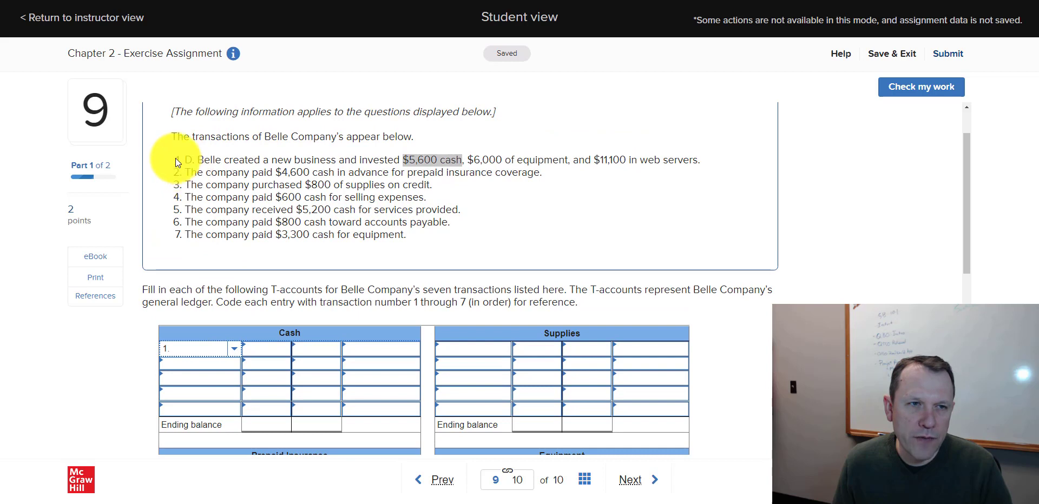
click(262, 347)
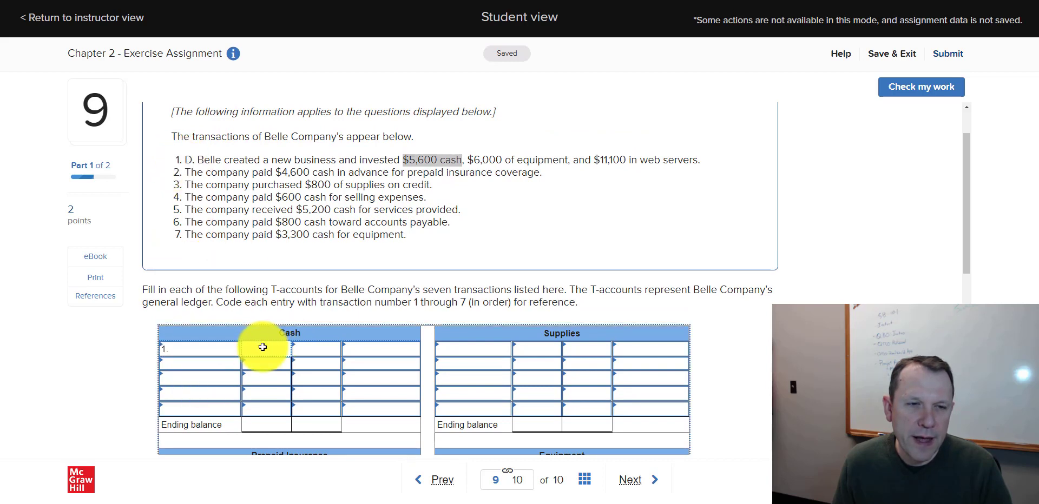
text(5,6)
text(00)
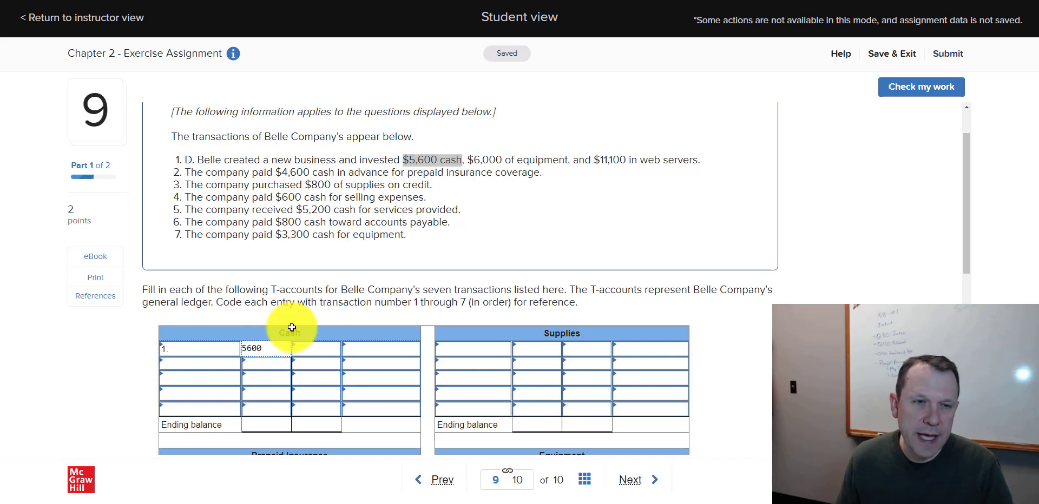
click(390, 299)
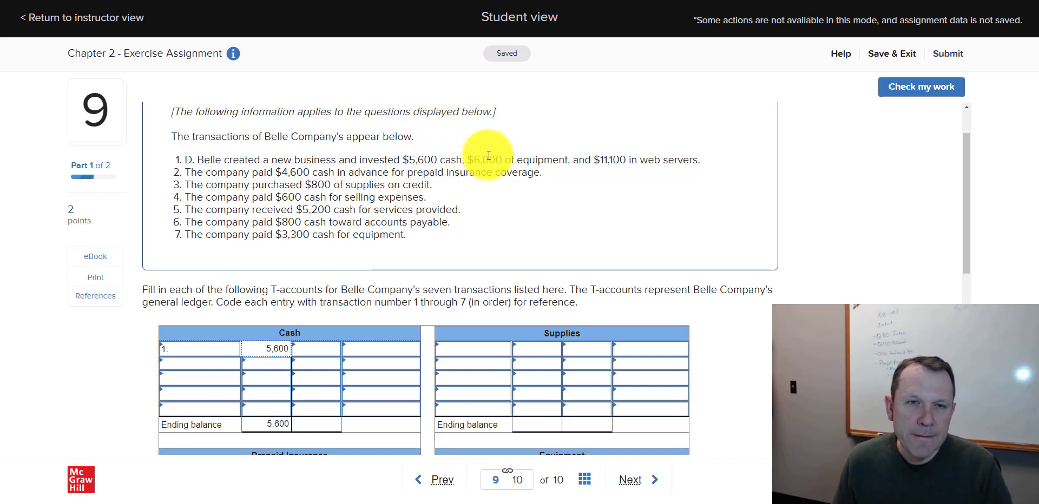
Step: Code the first row of the Equipment T-account as transaction 1 and enter a debit of 6,000
scroll(514, 209, down, 3)
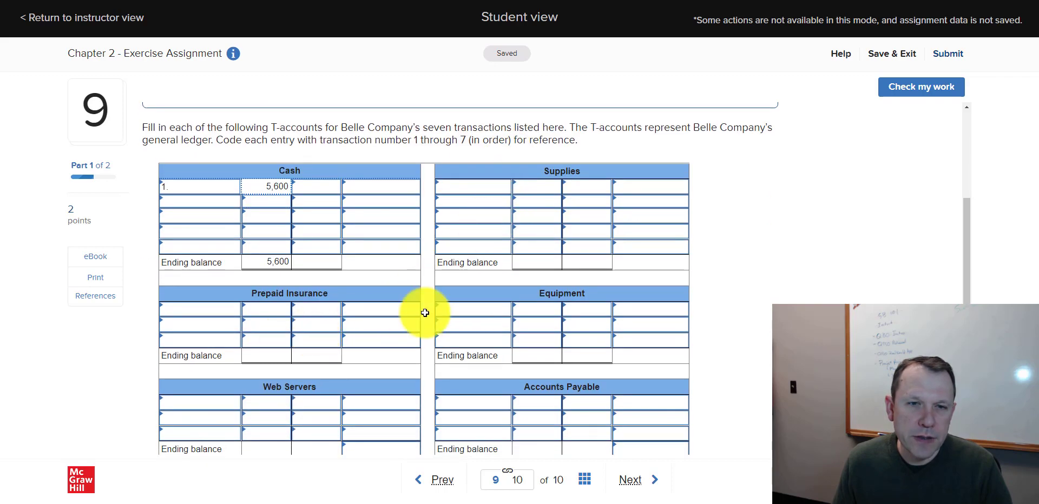
click(498, 311)
click(499, 312)
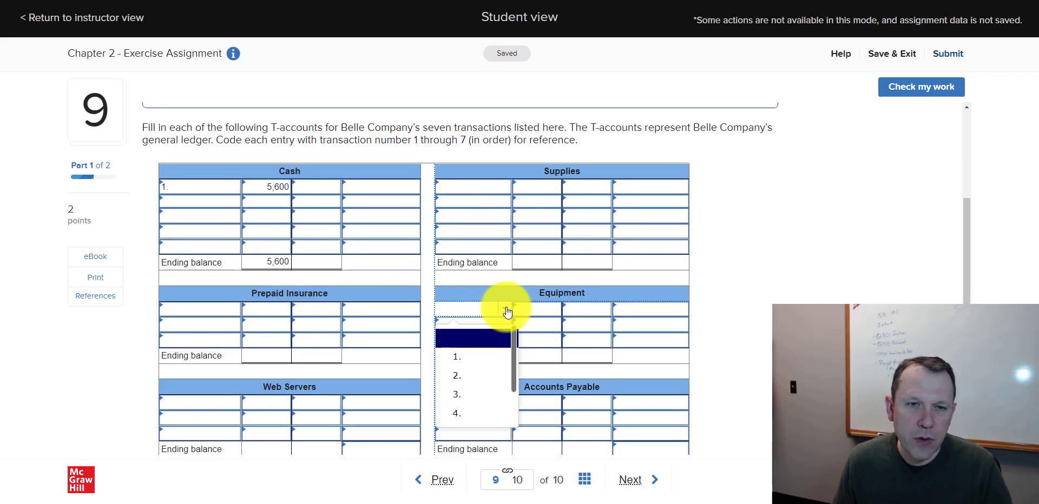
click(464, 354)
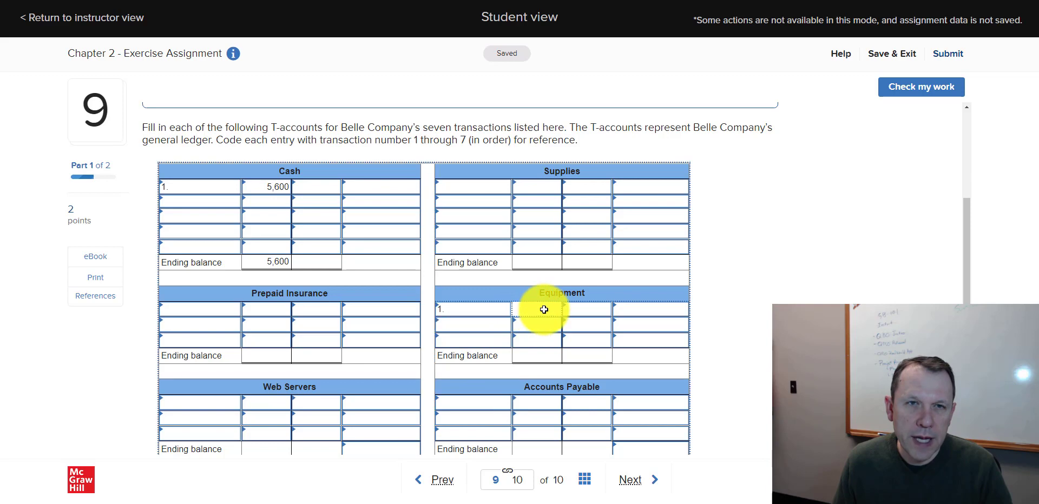
scroll(536, 309, up, 3)
scroll(546, 303, down, 2)
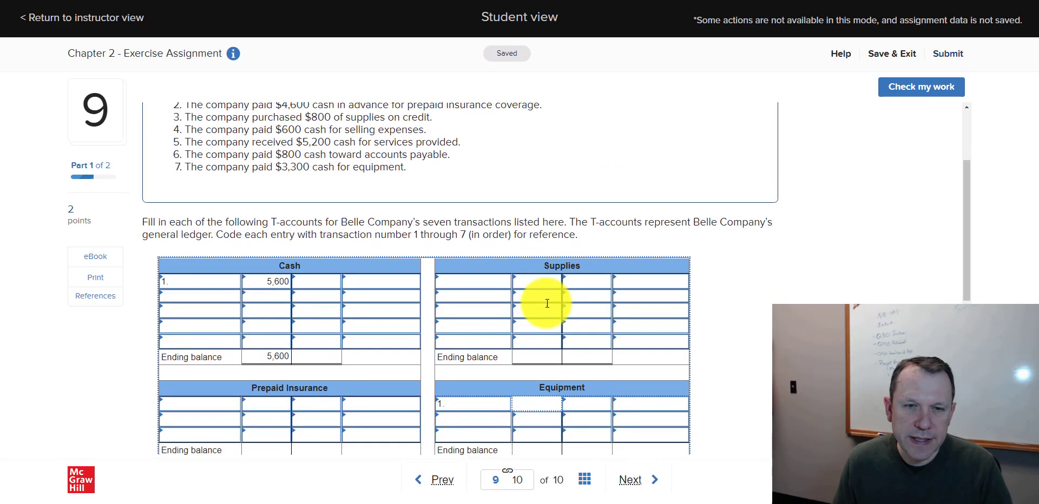
click(536, 361)
text(6)
click(760, 258)
Step: Highlight the web servers amount in transaction 1 and record it in the Web Servers T-account as transaction 1, debit 11,100
scroll(759, 251, up, 3)
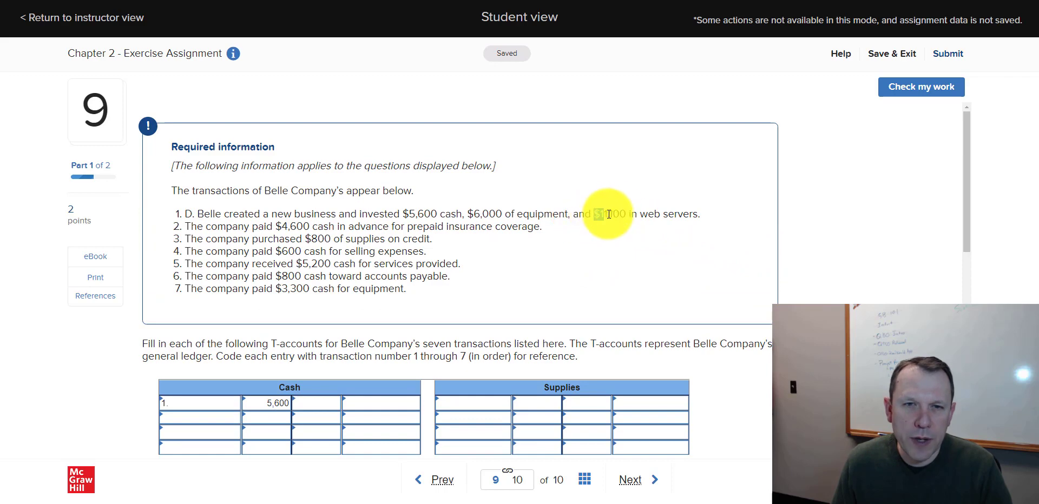
drag(596, 215, 631, 215)
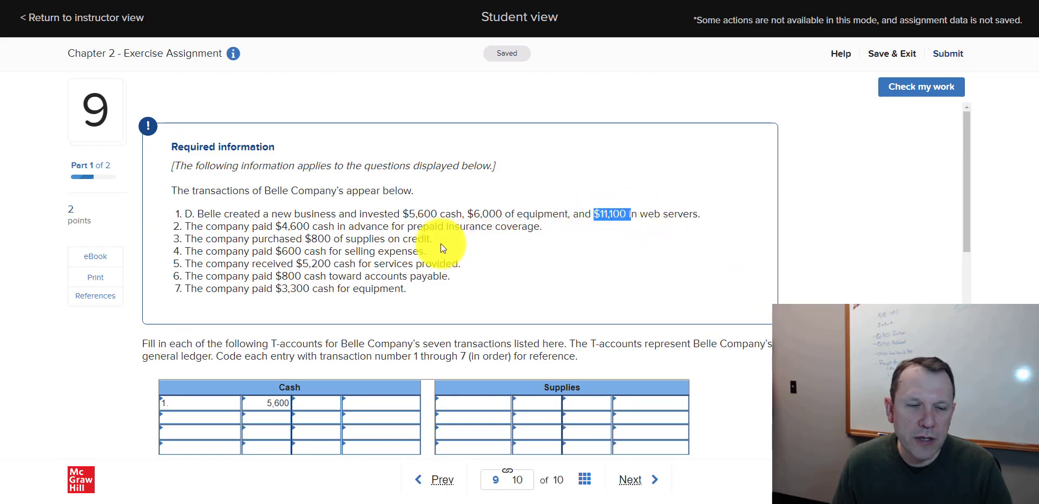
scroll(453, 249, down, 7)
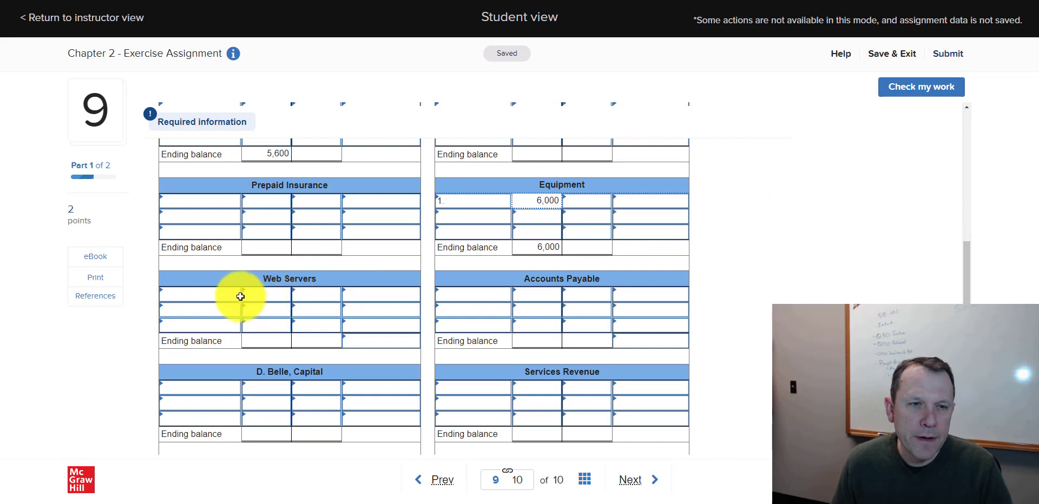
click(236, 295)
click(193, 340)
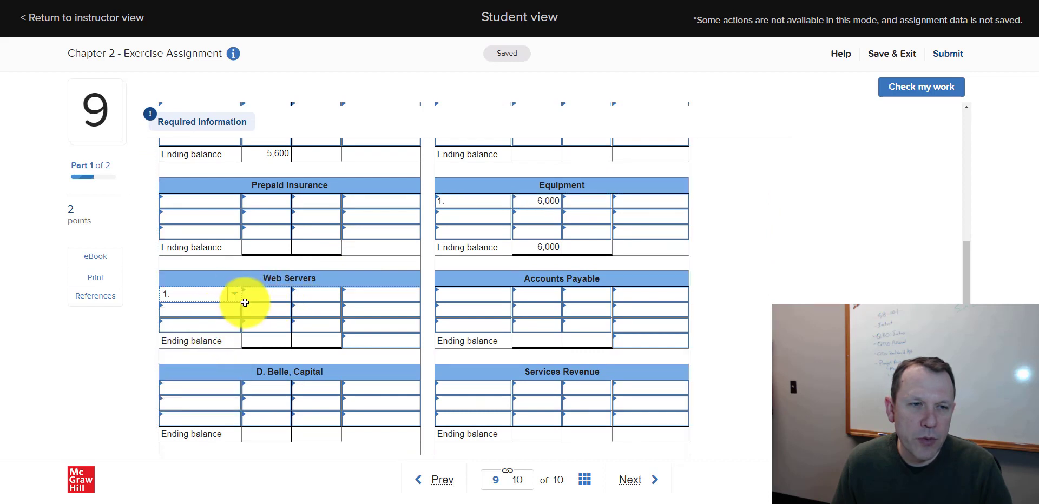
click(271, 296)
text(11100)
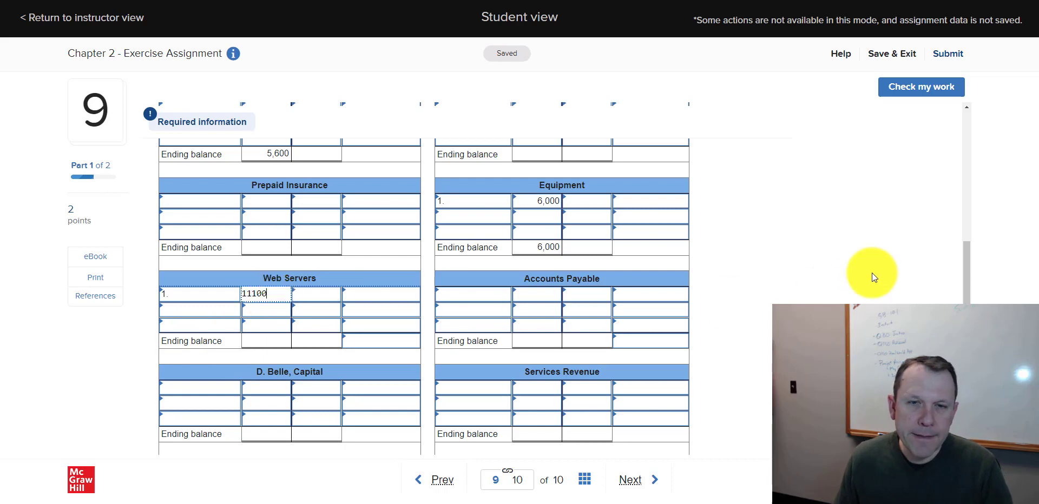
Step: Switch to Calculator and add the three invested amounts from transaction 1: 5600 + 6000 + 11100
scroll(803, 249, up, 5)
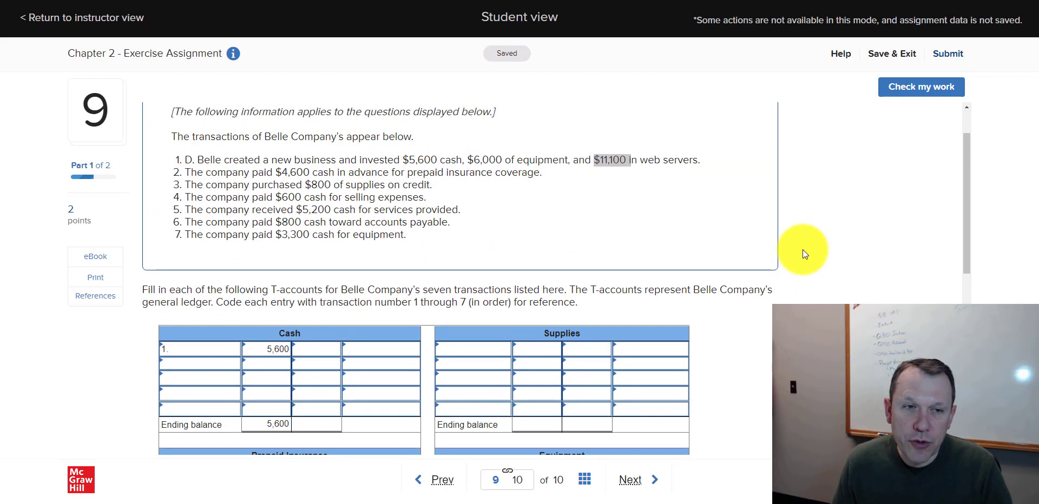
scroll(803, 249, down, 1)
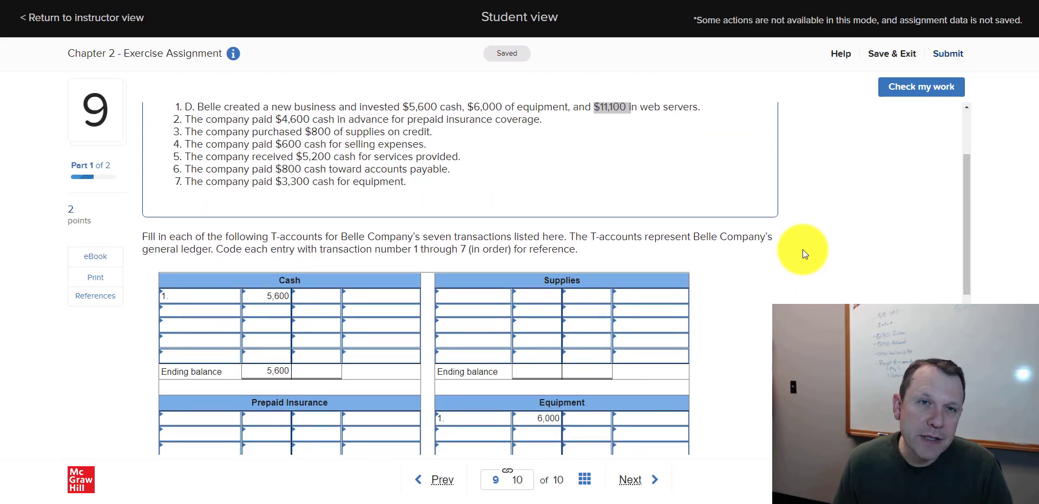
scroll(803, 249, up, 1)
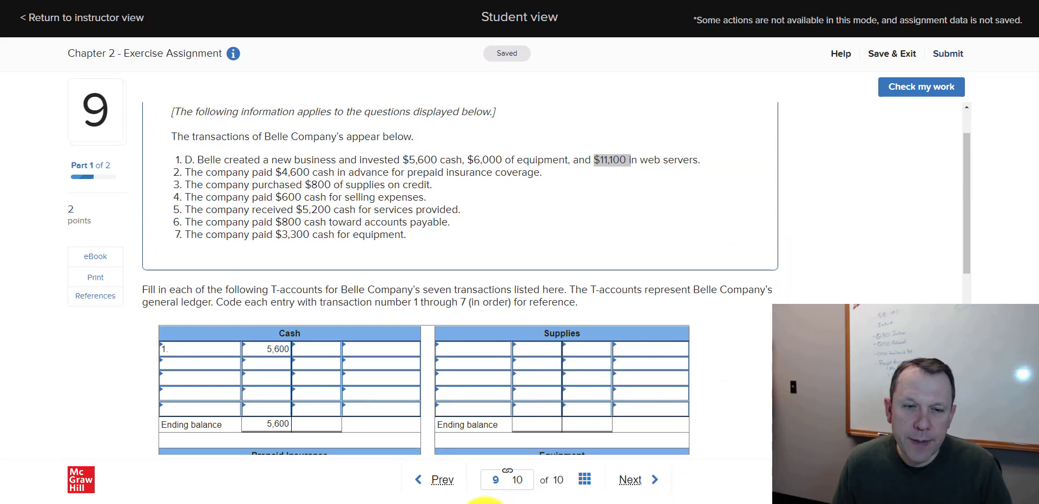
click(492, 502)
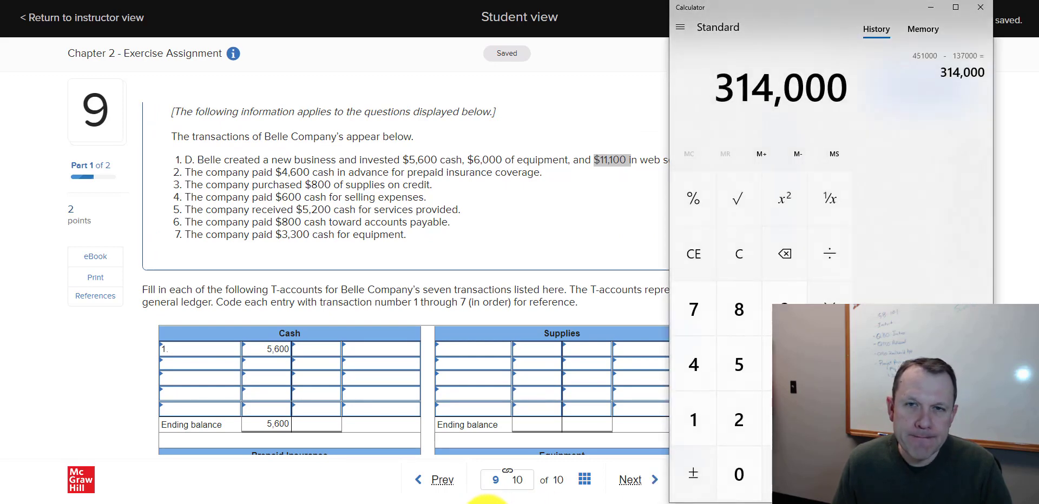
click(739, 255)
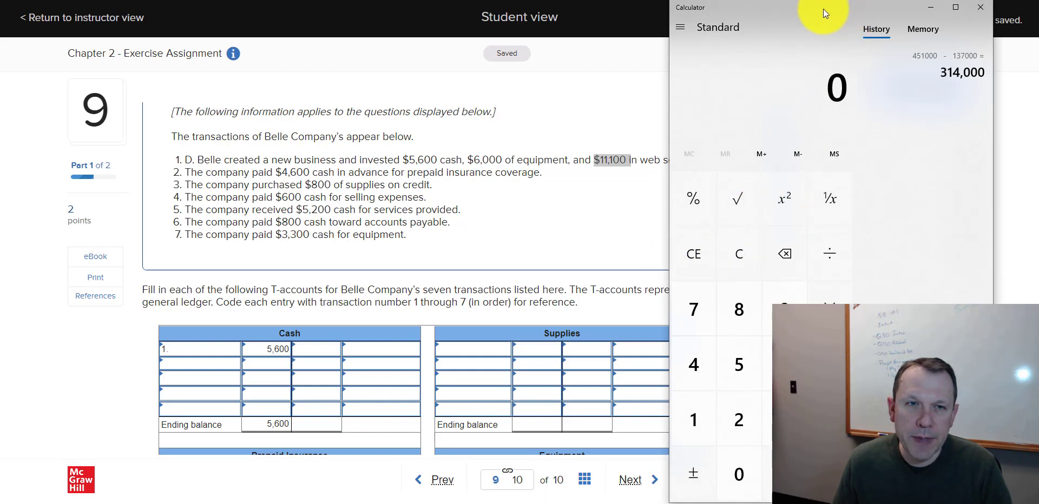
text(5600)
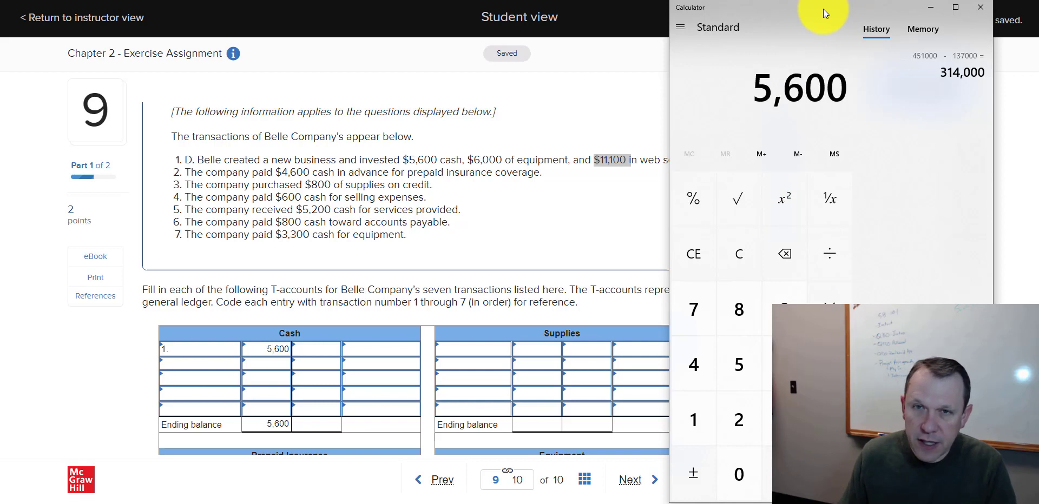
text(+)
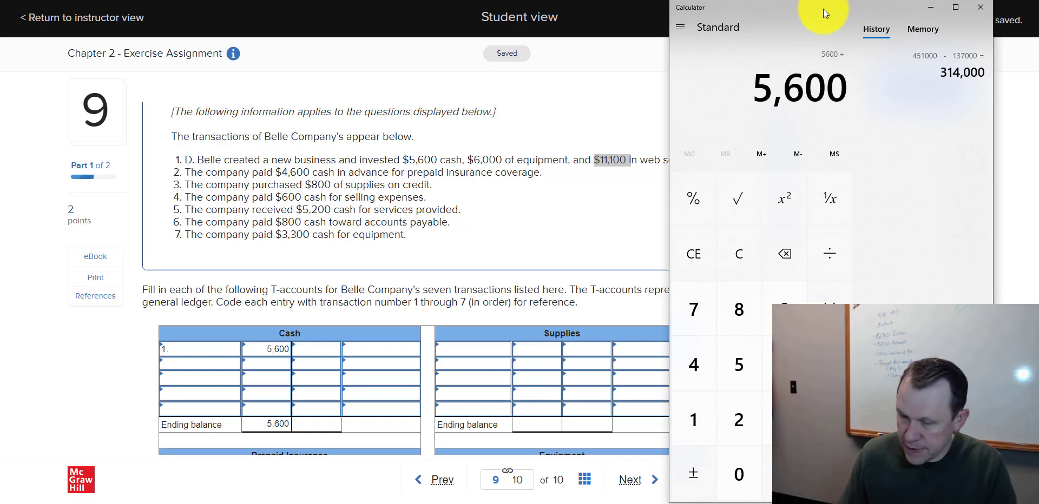
text(6000+11)
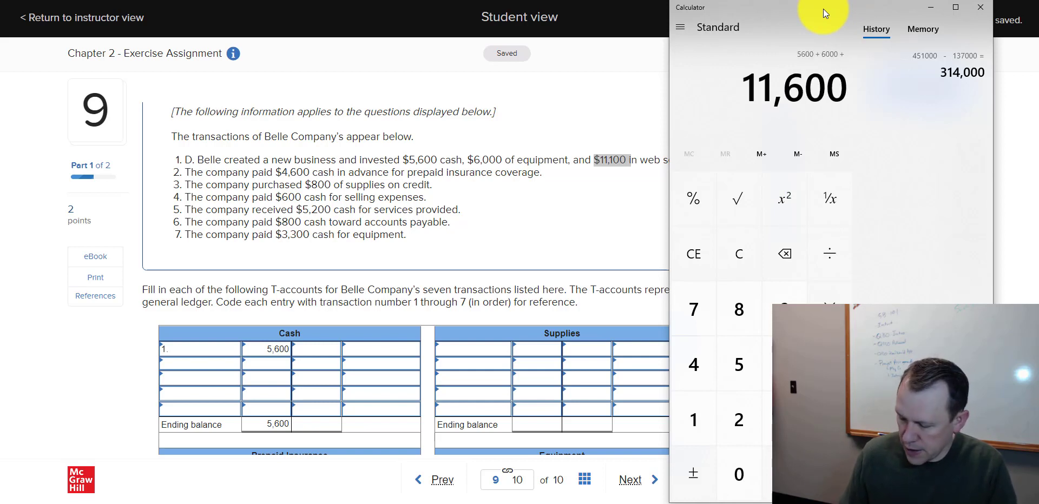
text(100)
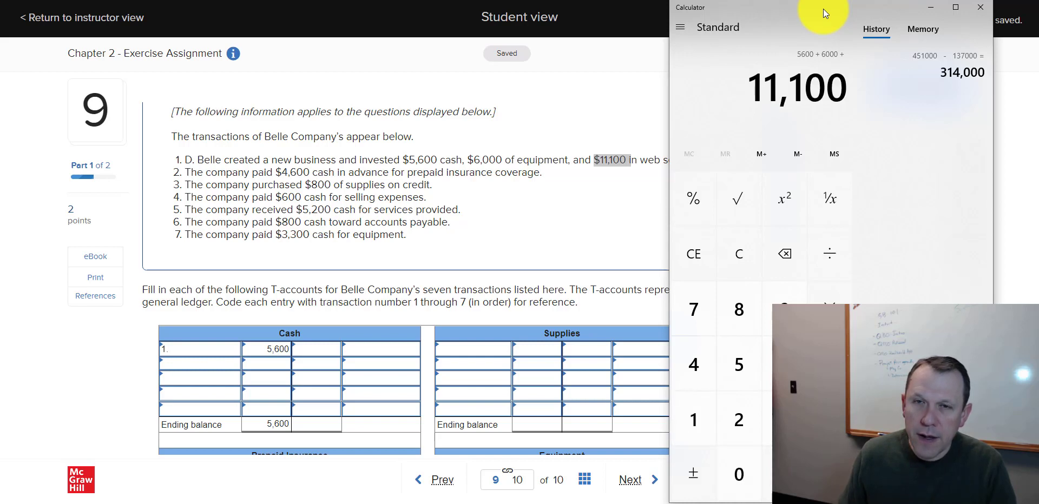
key(Return)
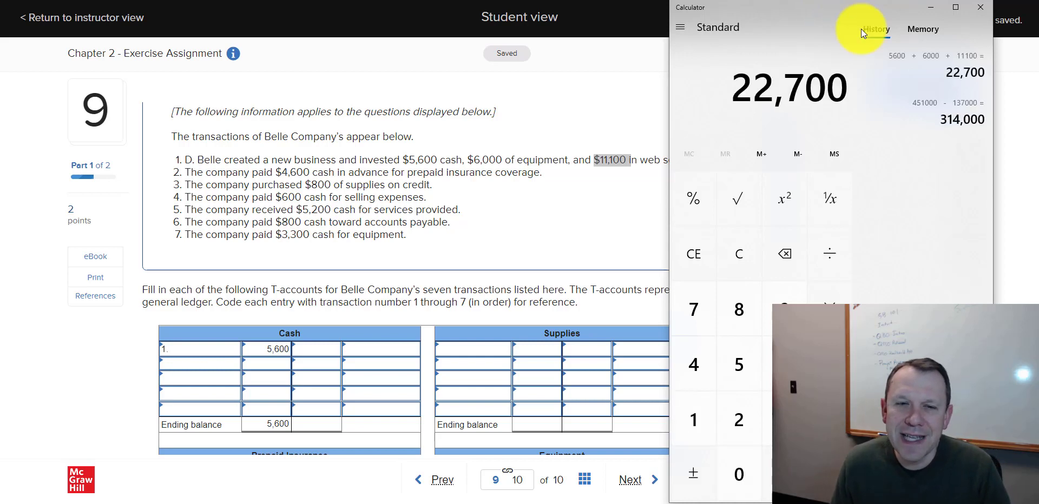
Step: Return to question 9 and record a 22,700 credit in the owner's Capital T-account, coded as transaction 1
click(610, 123)
scroll(606, 141, down, 6)
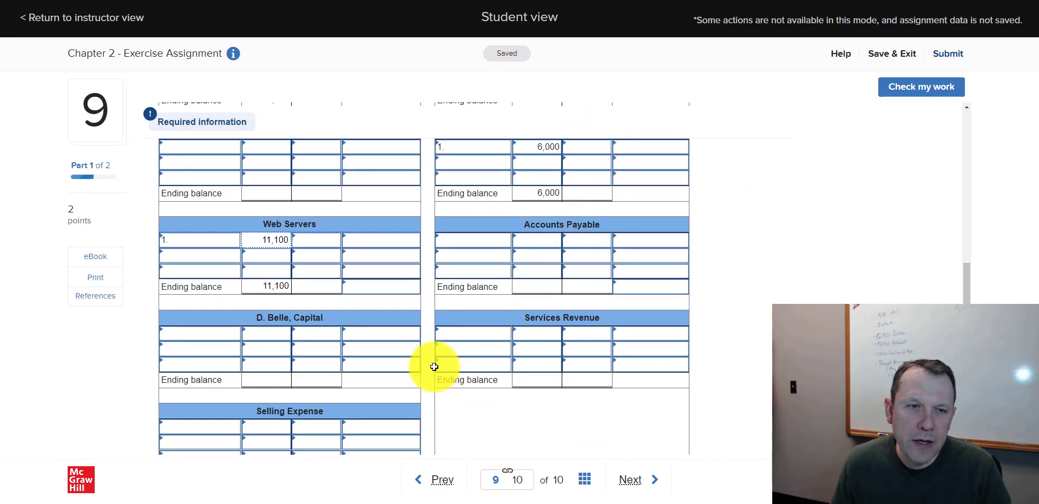
click(310, 334)
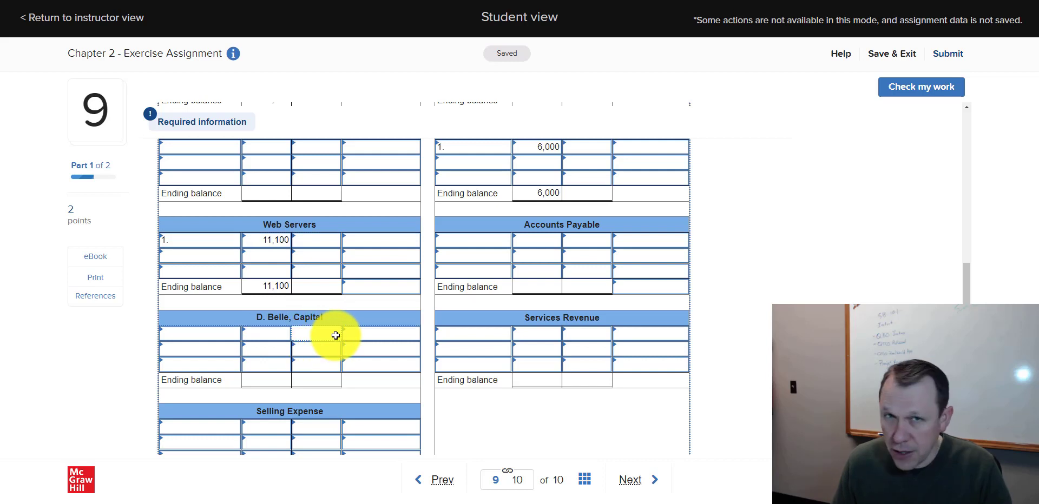
text(2)
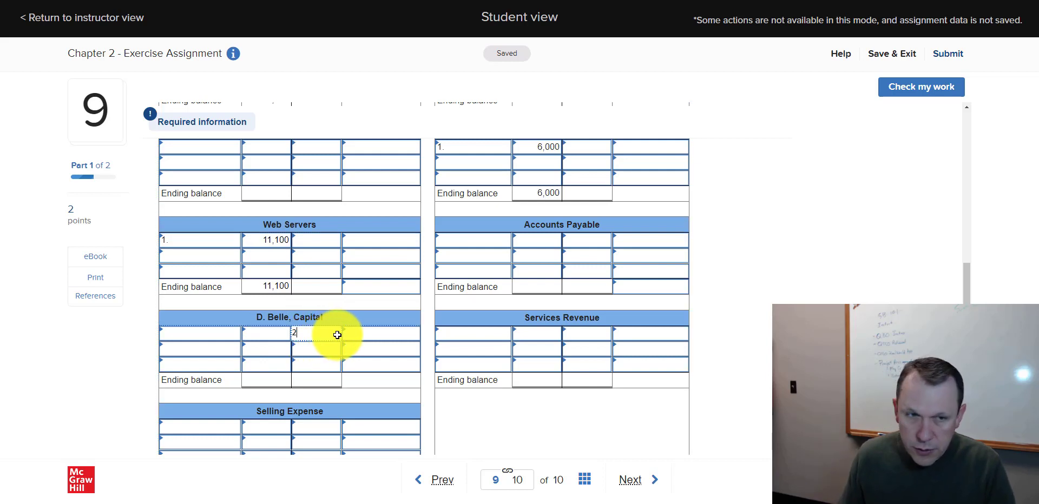
text(2,700)
click(382, 333)
click(414, 339)
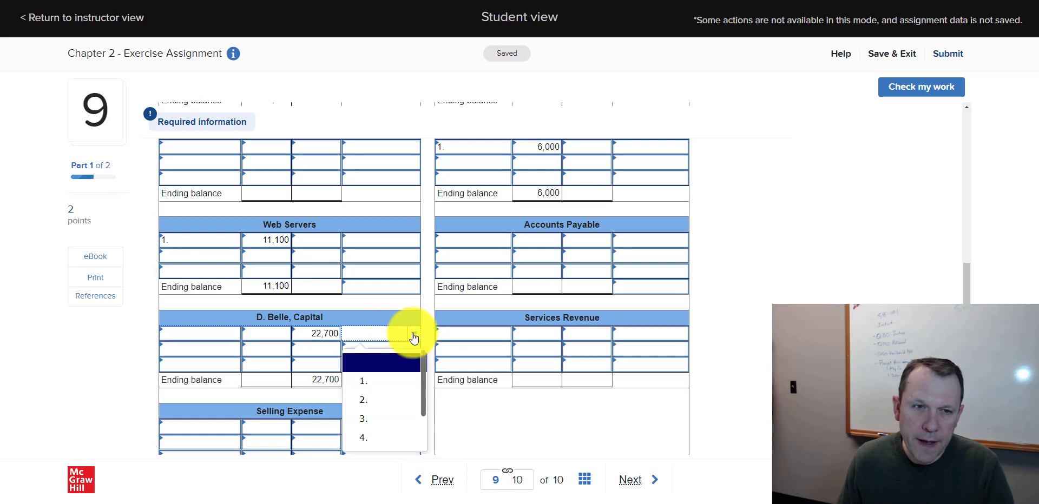
click(385, 381)
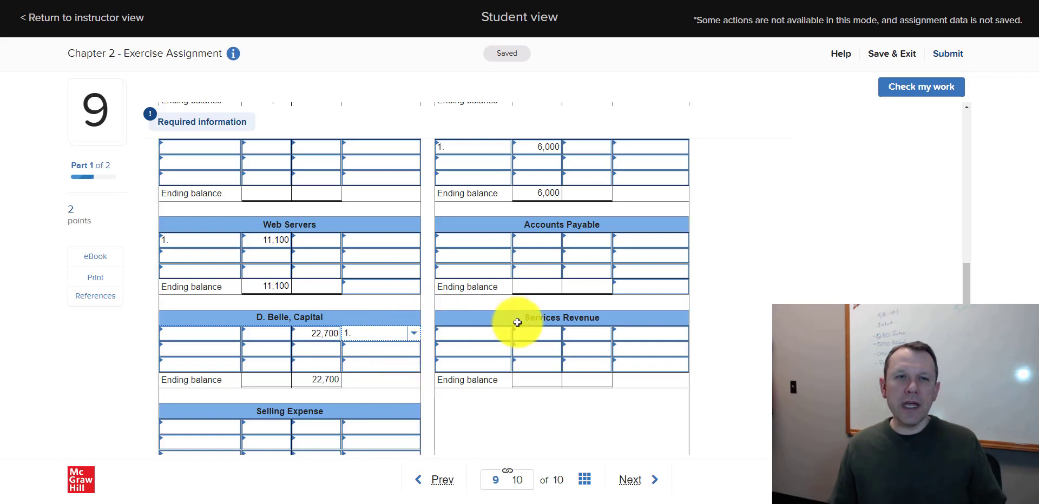
Step: Look over question 9's transactions and T-accounts and move on to question 10
scroll(514, 320, up, 6)
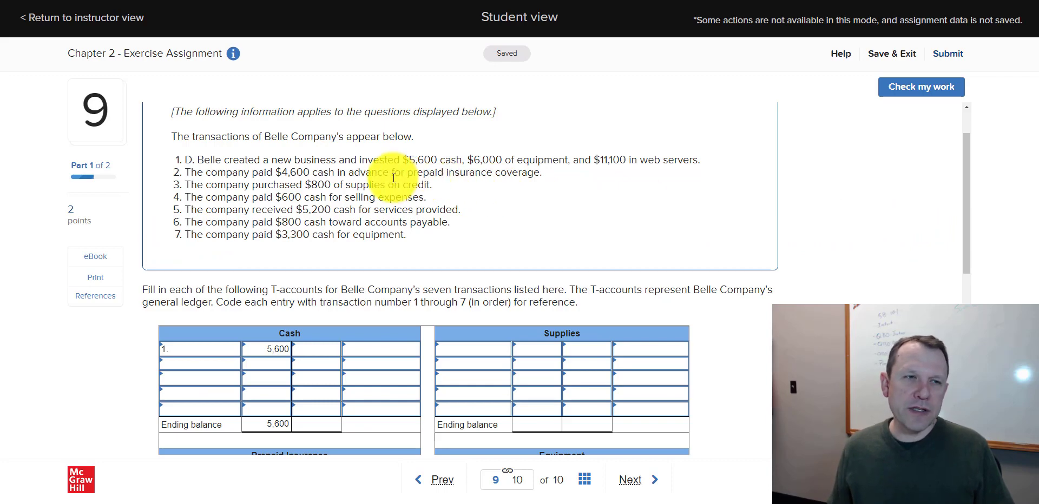
scroll(476, 306, down, 4)
scroll(476, 303, down, 3)
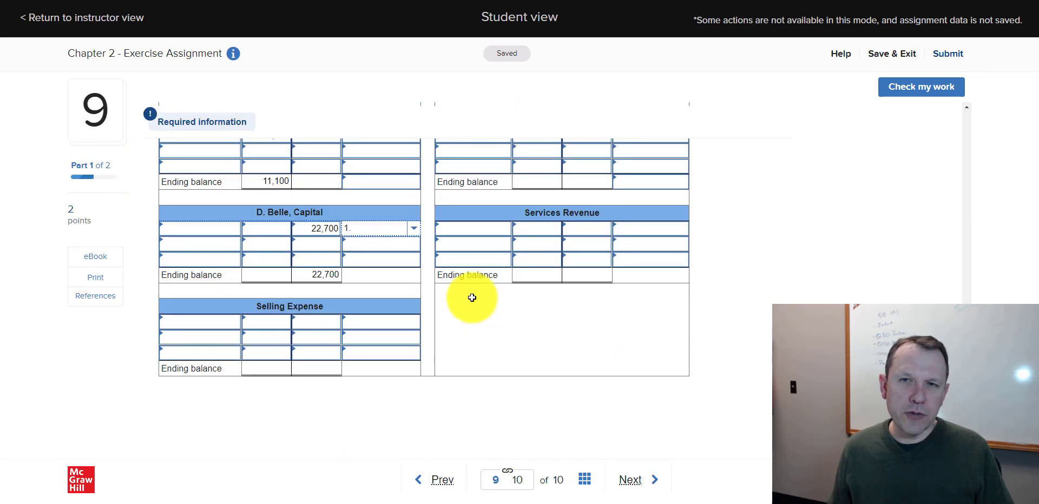
scroll(476, 297, up, 9)
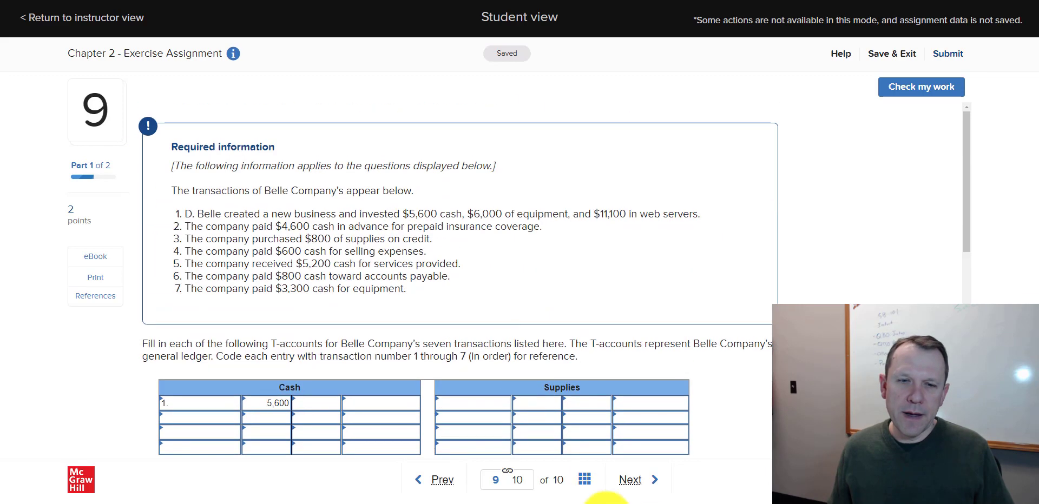
click(634, 479)
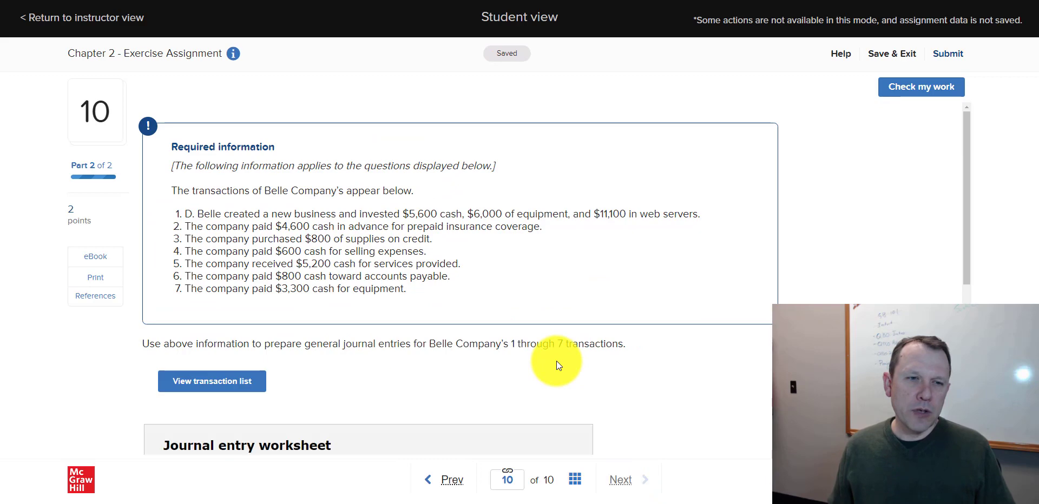
Step: Select Cash, Equipment and Web servers as the first three accounts of the owner investment entry in journal worksheet A
scroll(496, 338, down, 5)
click(403, 324)
click(432, 324)
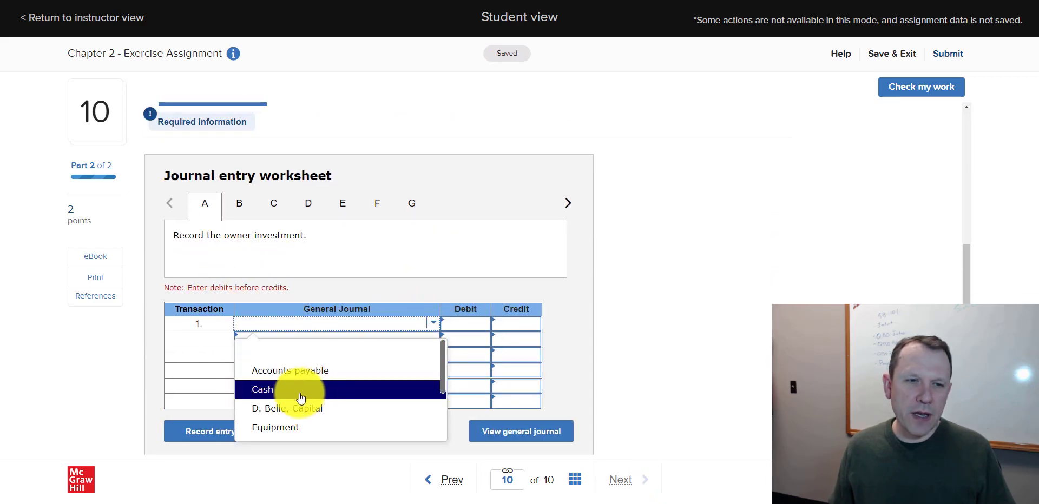
click(309, 387)
click(429, 339)
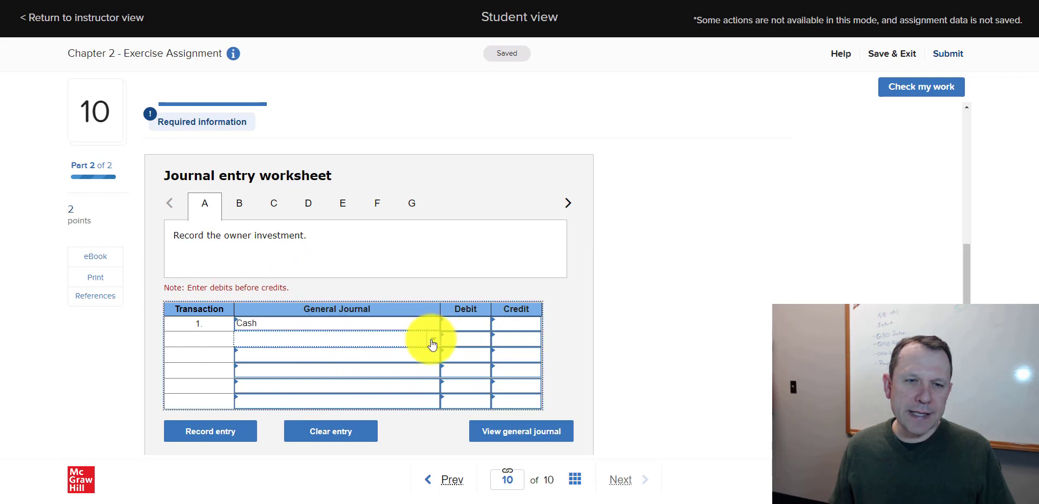
click(433, 339)
click(290, 315)
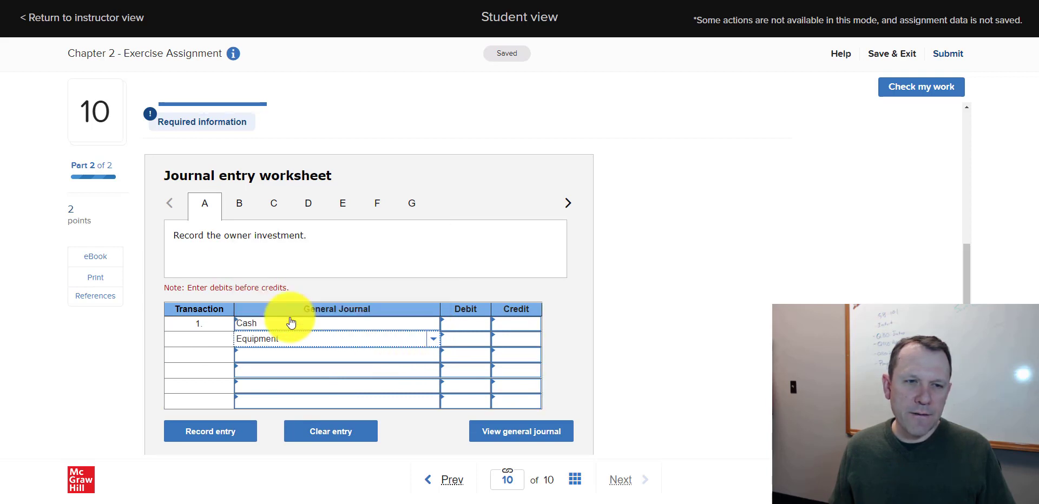
click(433, 357)
click(434, 358)
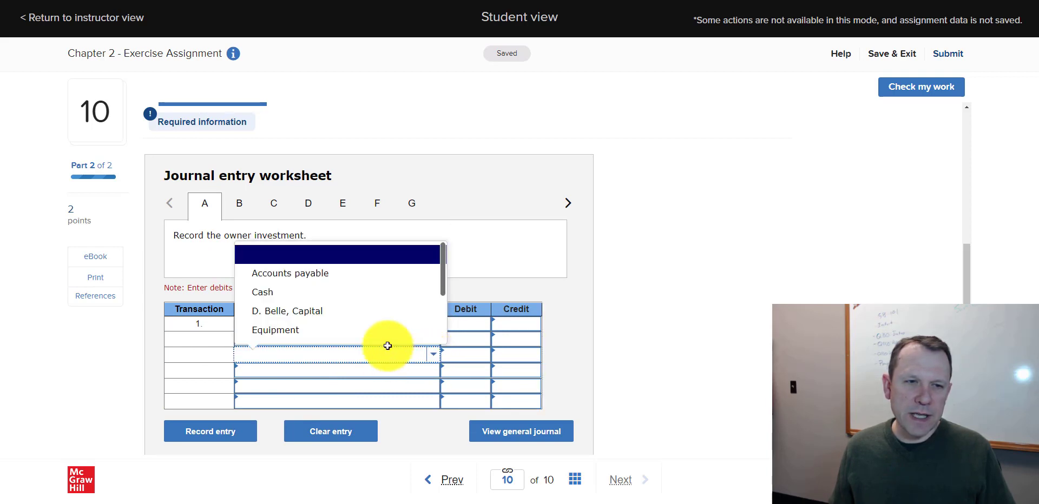
scroll(325, 307, down, 1)
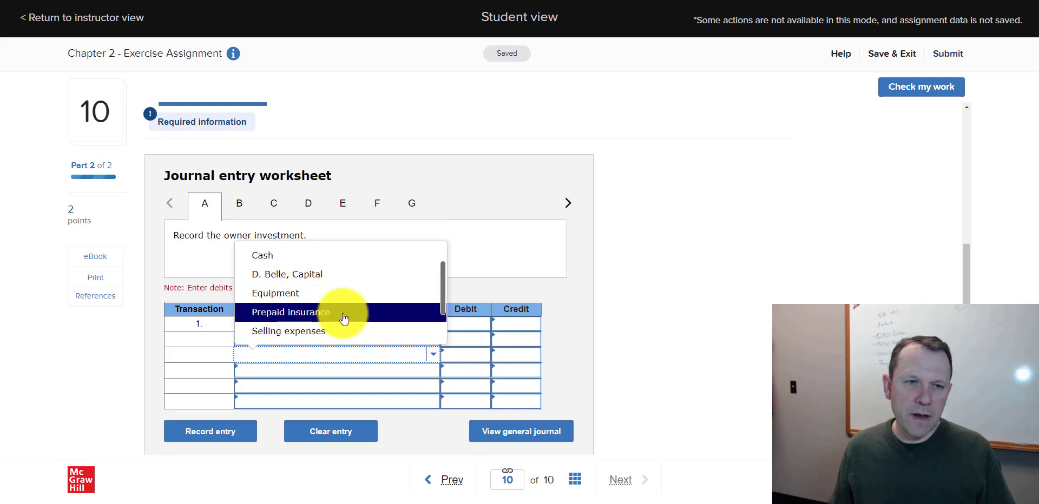
scroll(357, 313, down, 1)
scroll(357, 314, down, 2)
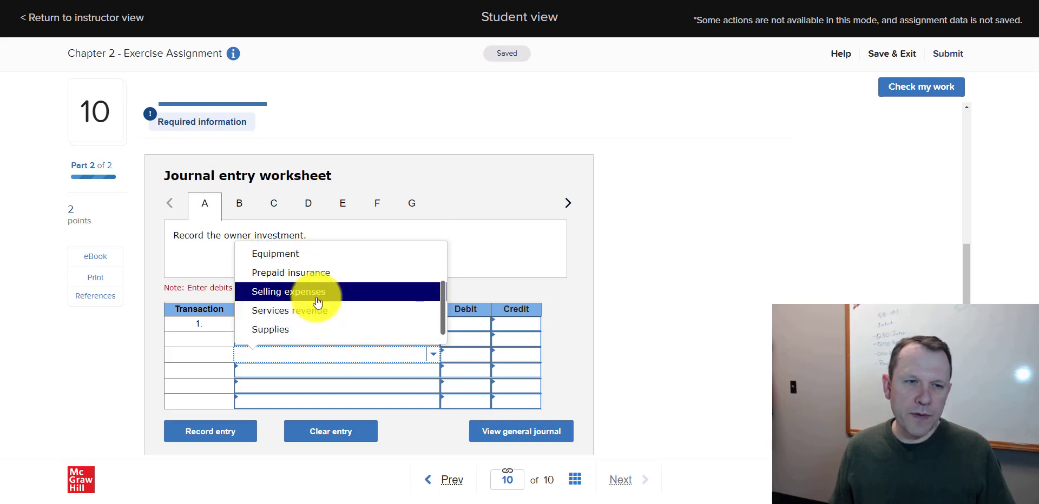
click(297, 330)
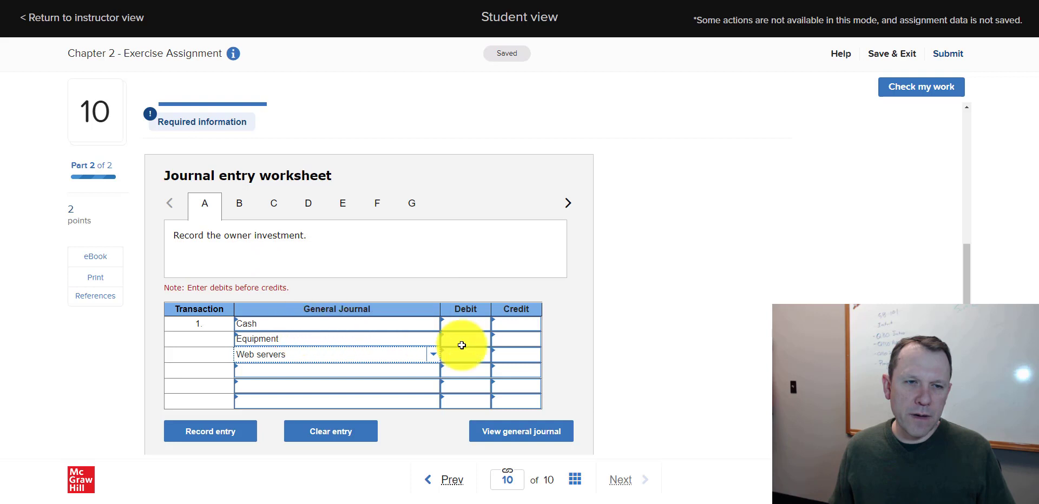
Step: Enter debits of 5,600 for Cash, 6,000 for Equipment and 11,100 for Web servers in the owner investment entry
click(472, 328)
scroll(705, 319, up, 5)
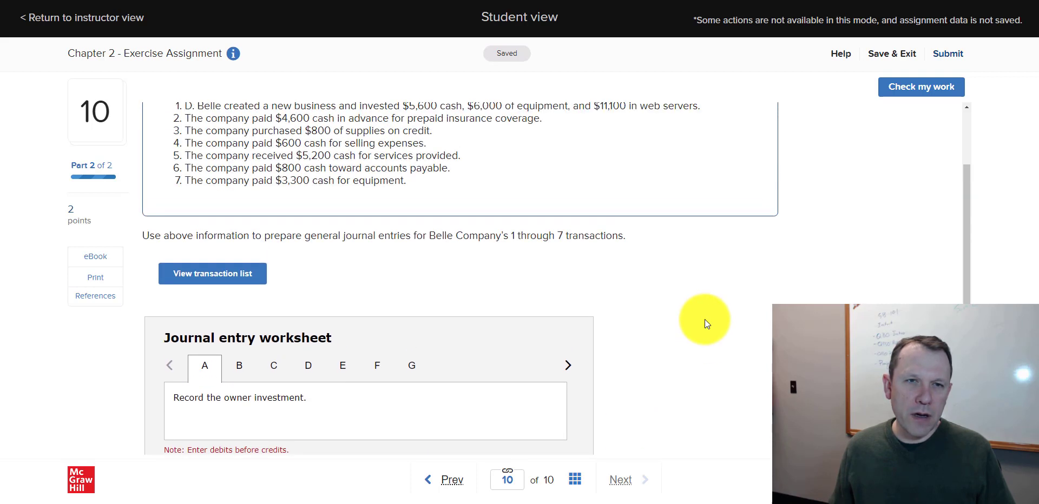
scroll(704, 320, down, 5)
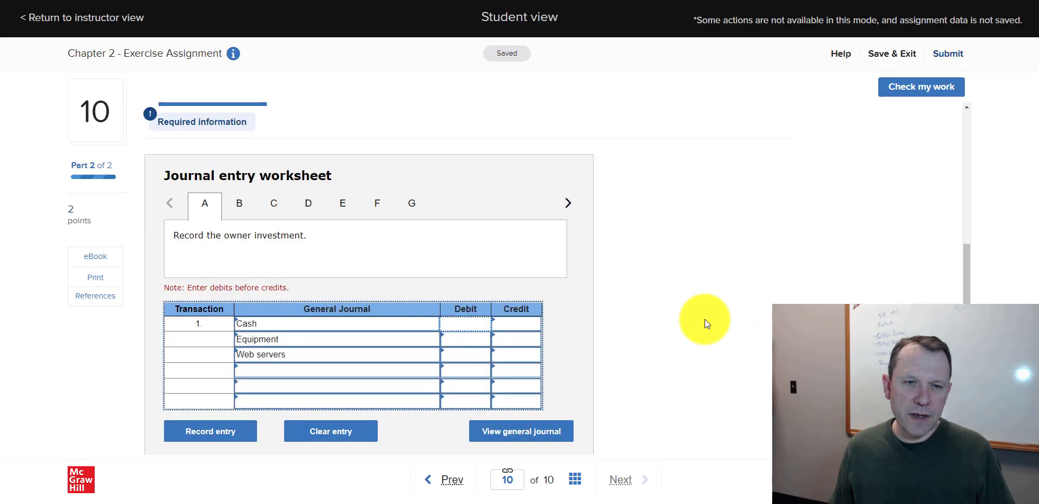
click(471, 326)
text(5,500)
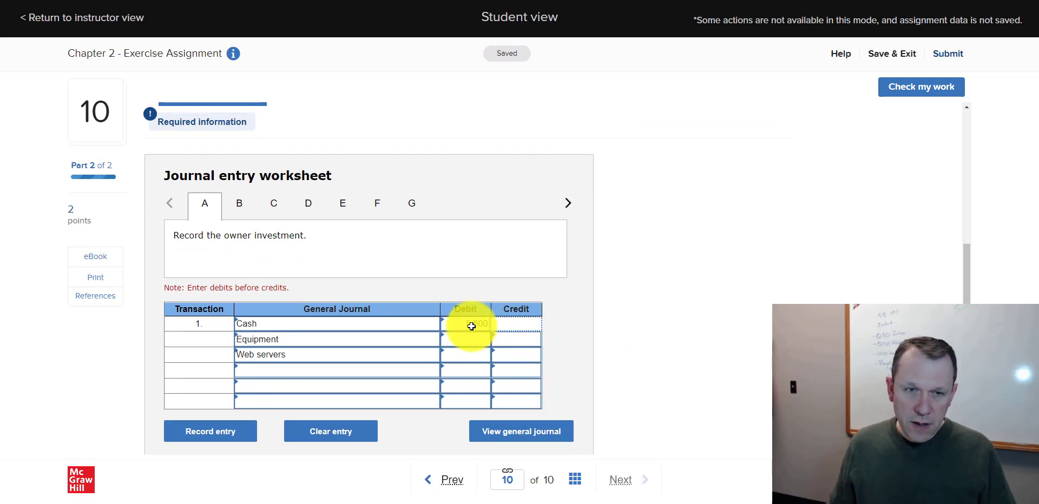
click(464, 339)
text(6,)
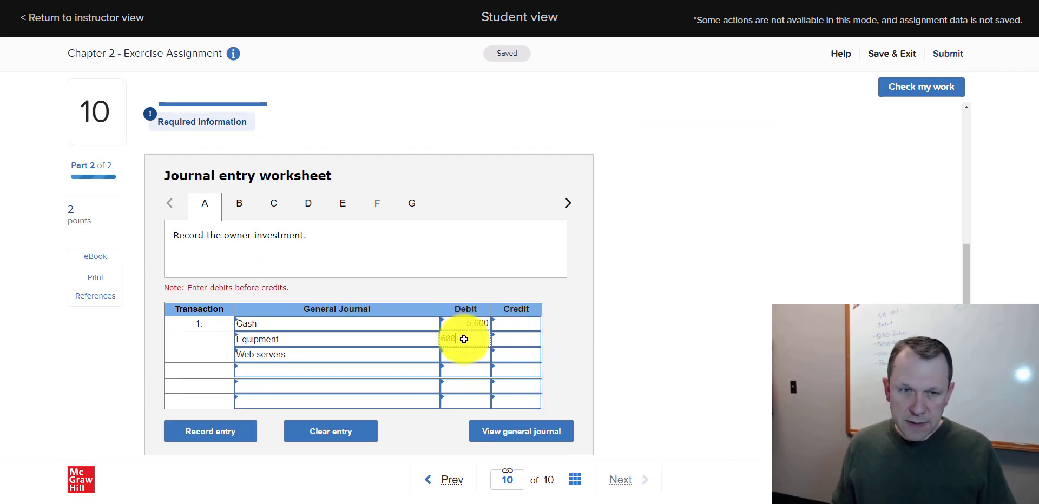
text(000)
click(464, 356)
text(1)
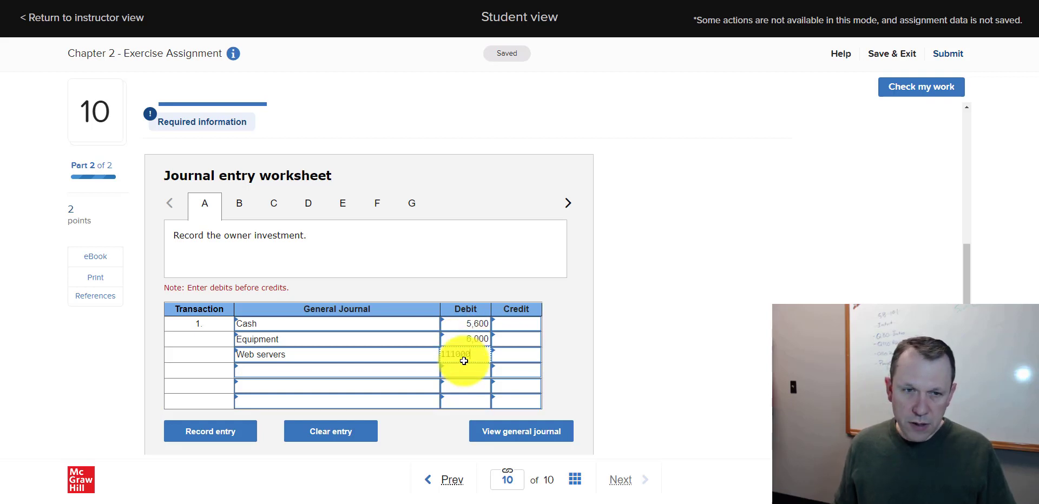
text(1,100)
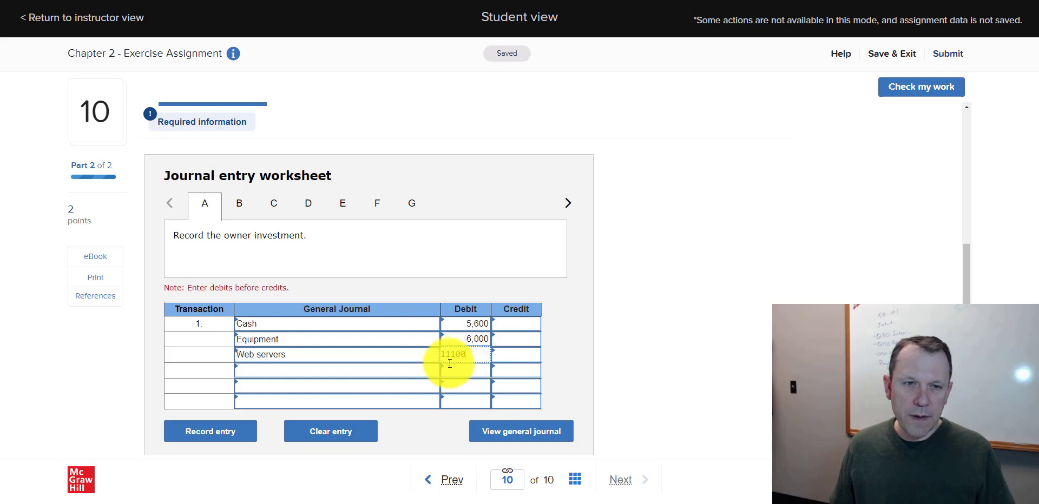
Step: Add the owner's Capital account to the journal entry with a 22,700 credit and check the work on question 10
click(404, 365)
click(433, 371)
scroll(317, 291, down, 1)
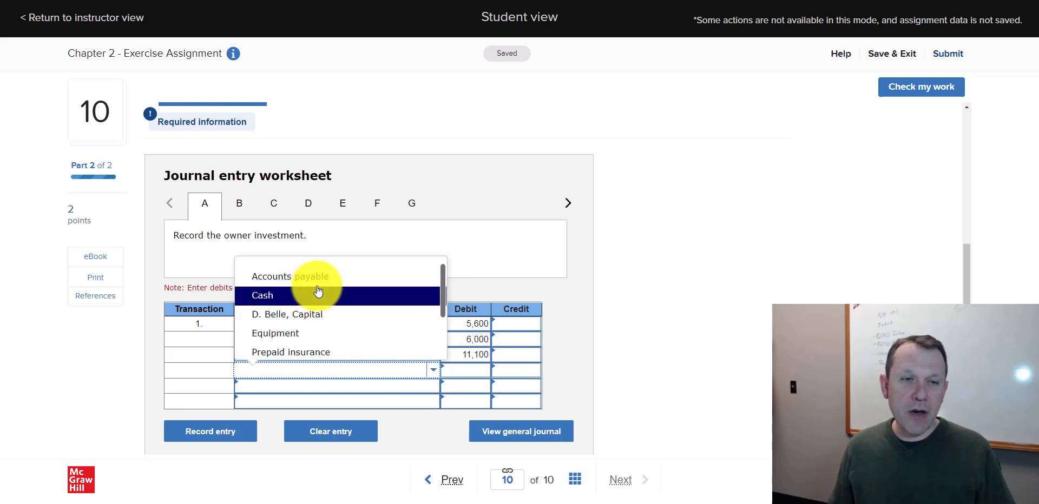
scroll(311, 300, up, 1)
click(308, 326)
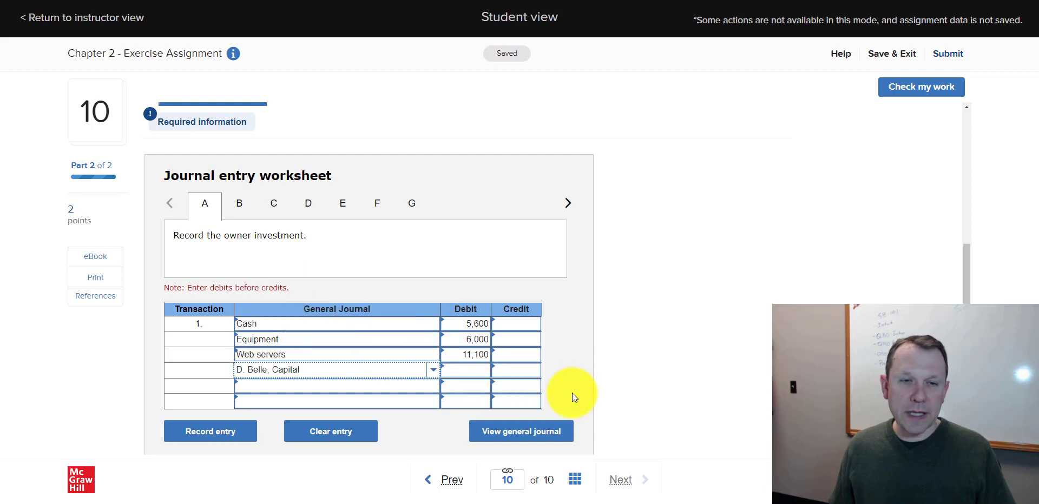
click(512, 371)
text(700)
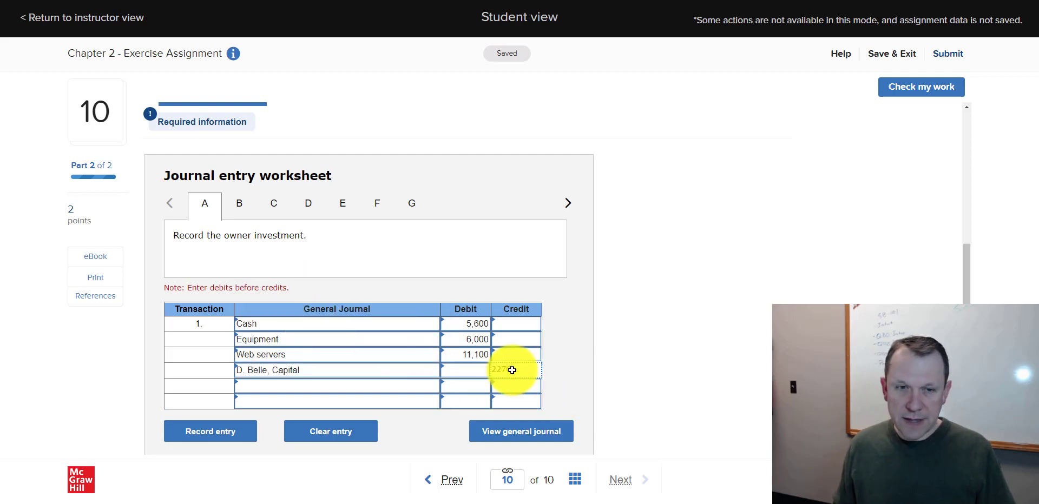
click(673, 347)
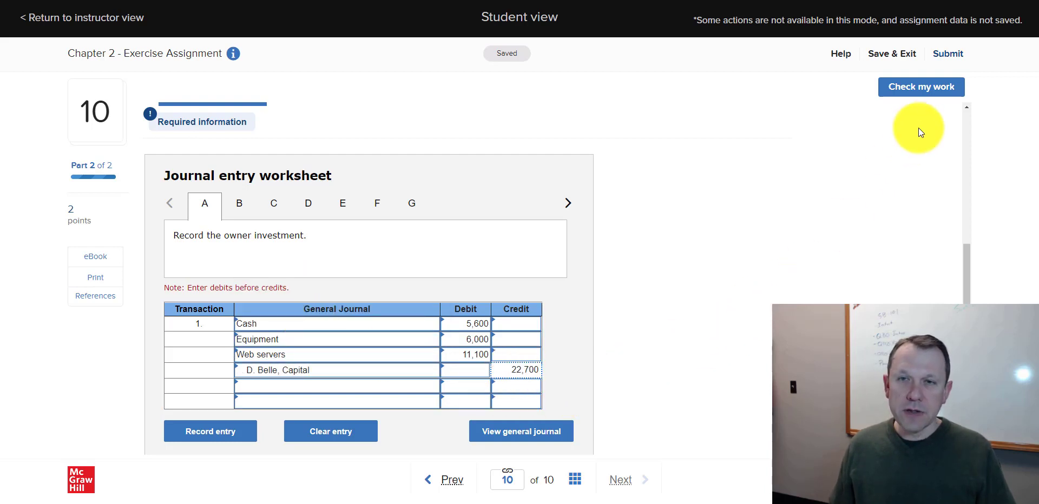
click(933, 89)
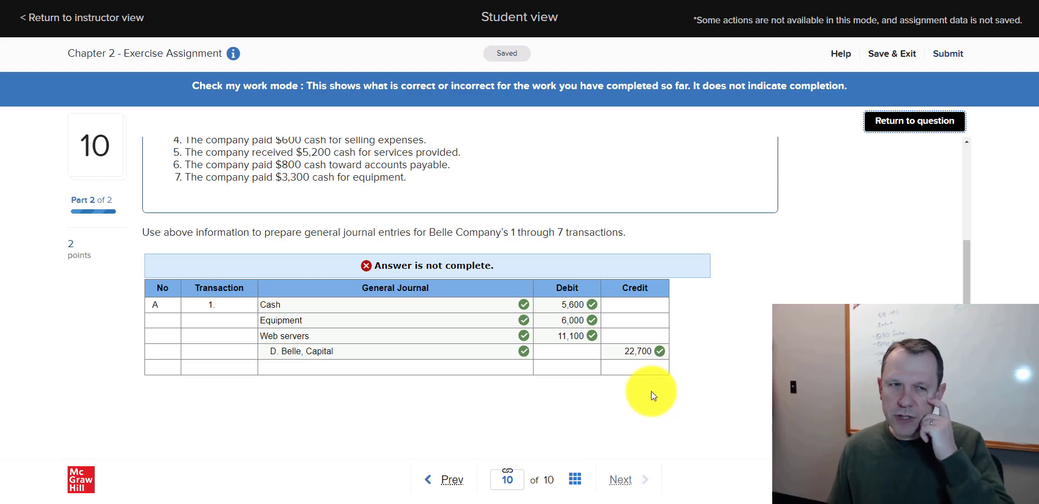
click(357, 310)
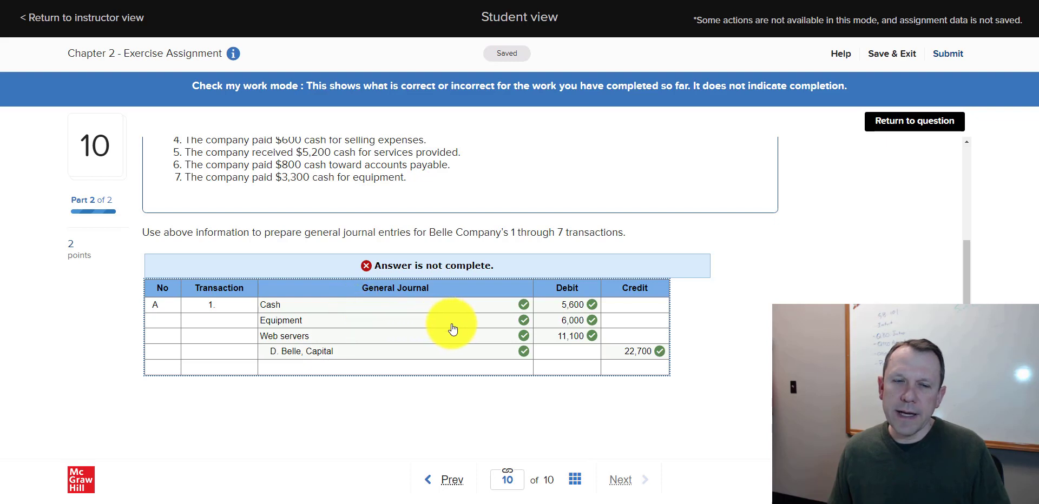